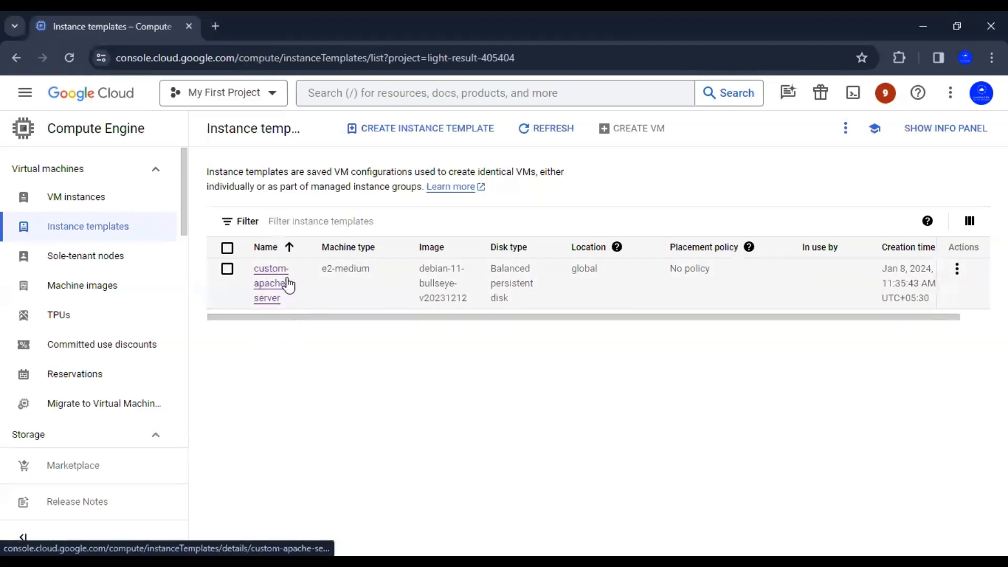
Step: Go to Compute Engine's instance groups and start creating a new instance group
{"action": "left_click_drag", "start_coordinate": [188, 226], "coordinate": [185, 275]}
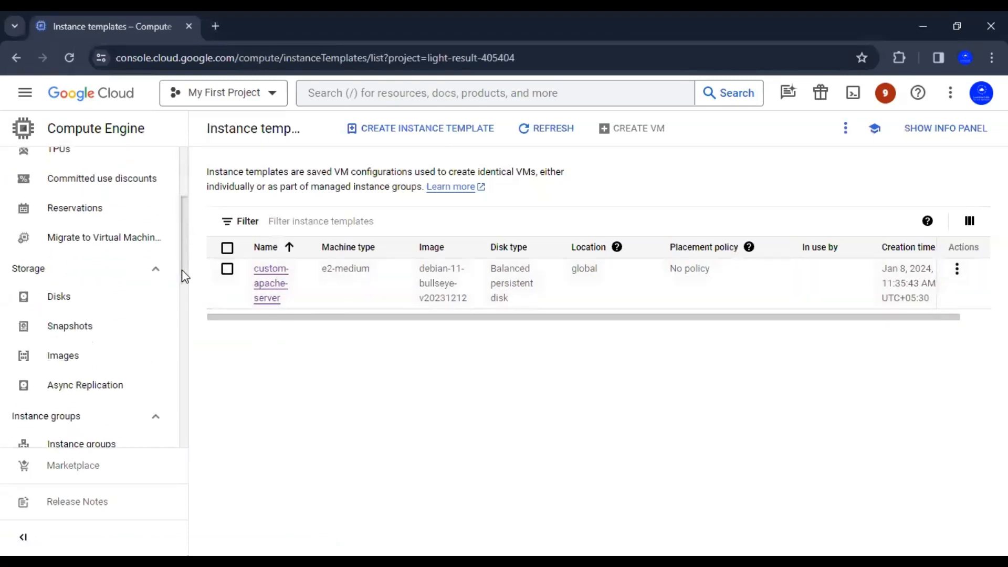
{"action": "scroll", "coordinate": [185, 294], "scroll_direction": "down", "scroll_amount": 2}
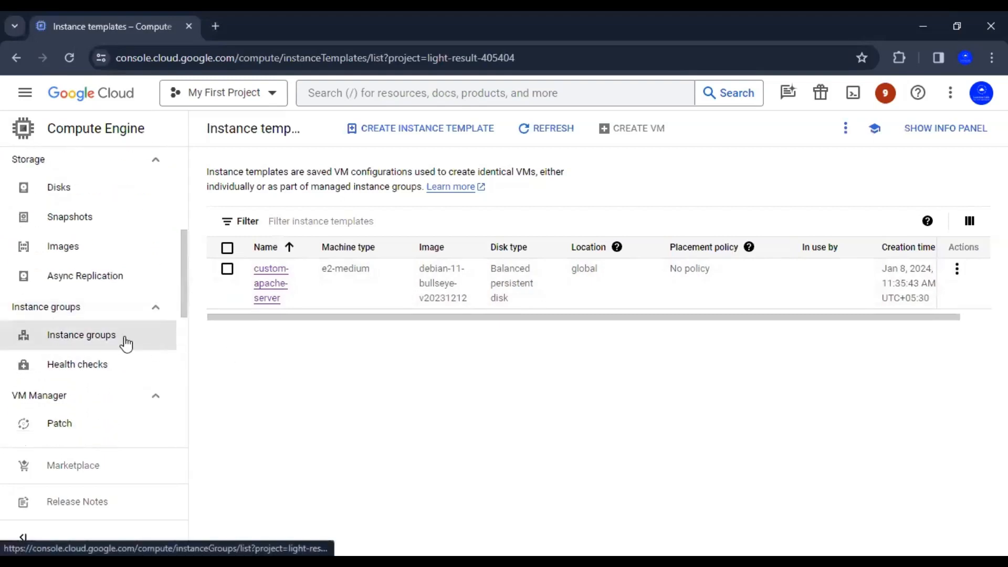
{"action": "left_click", "coordinate": [126, 343]}
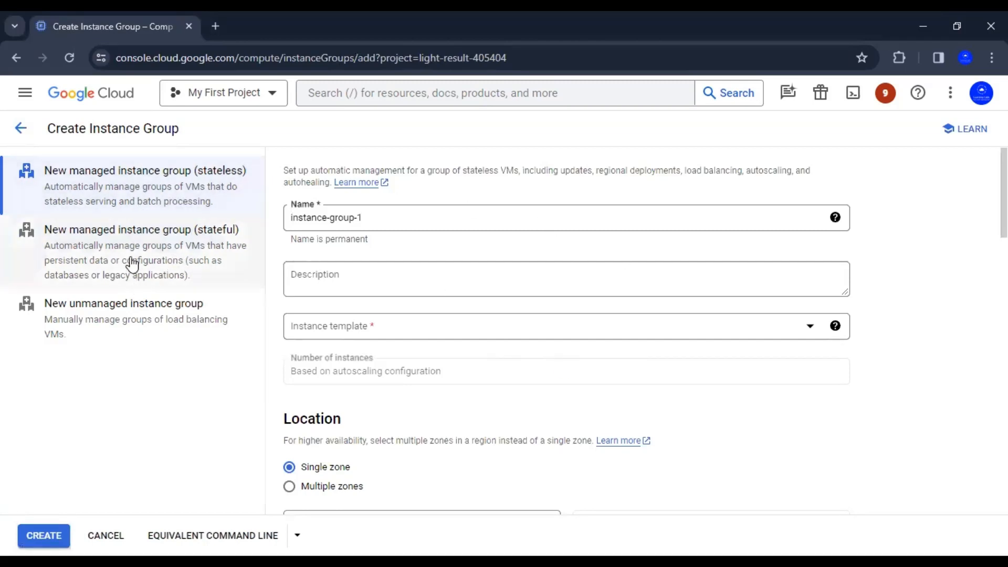
Step: Compare the stateless and stateful managed instance group types, examining the stateful Group config and Per-instance config sections
{"action": "left_click_drag", "start_coordinate": [128, 260], "coordinate": [131, 261]}
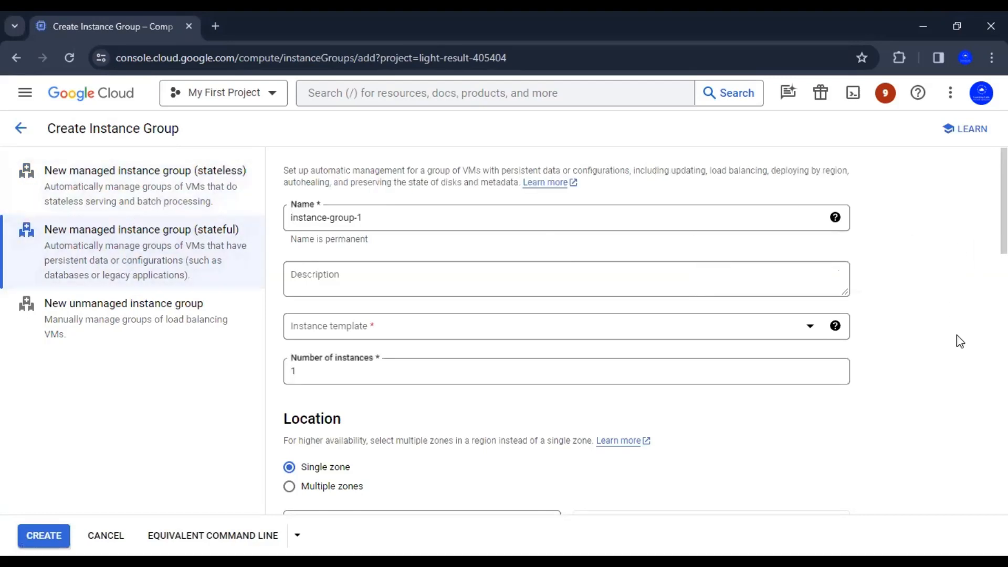
{"action": "left_click", "coordinate": [168, 198]}
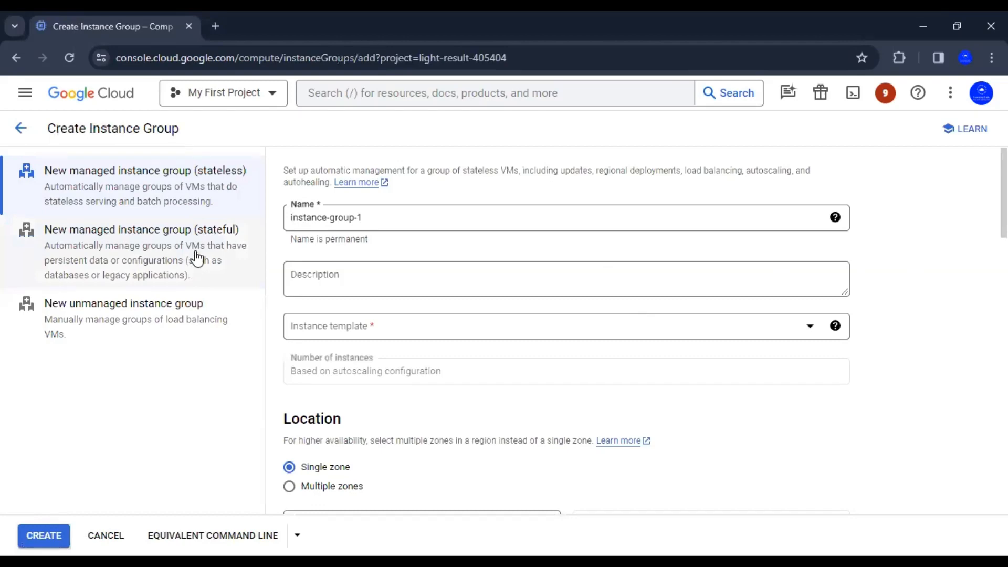
{"action": "left_click", "coordinate": [196, 258]}
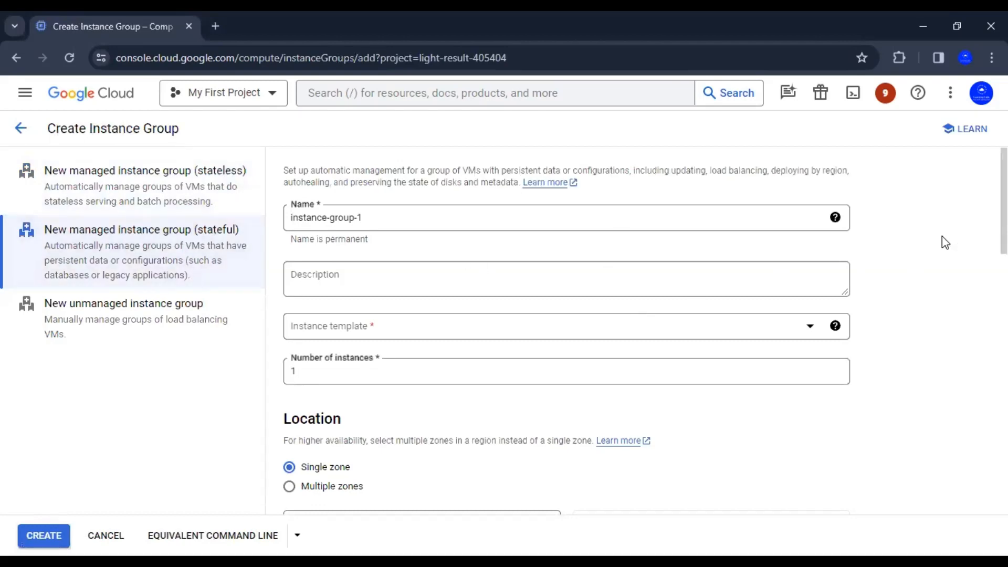
{"action": "scroll", "coordinate": [945, 243], "scroll_direction": "down", "scroll_amount": 8}
{"action": "scroll", "coordinate": [561, 232], "scroll_direction": "down", "scroll_amount": 1}
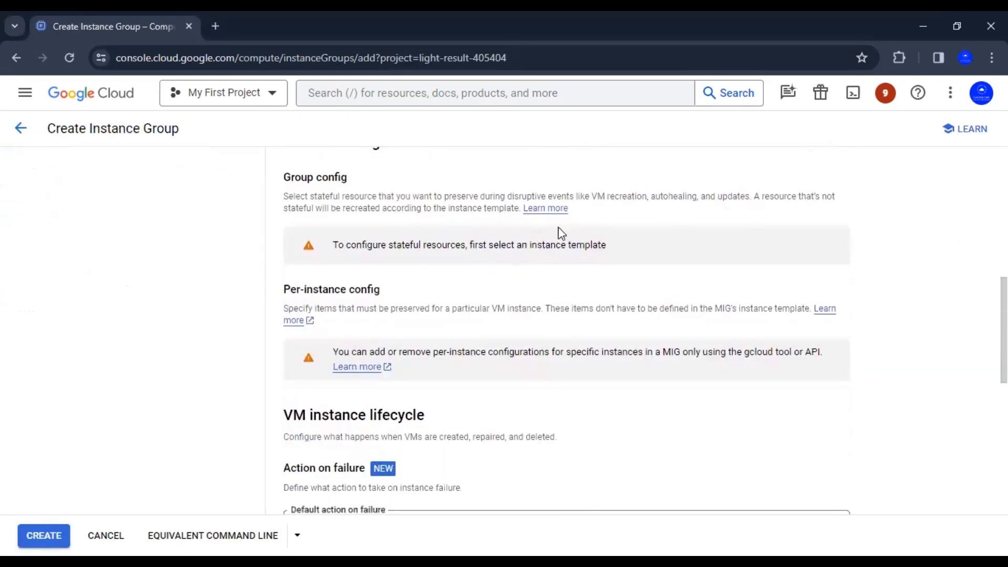
{"action": "left_click_drag", "start_coordinate": [284, 177], "coordinate": [353, 183]}
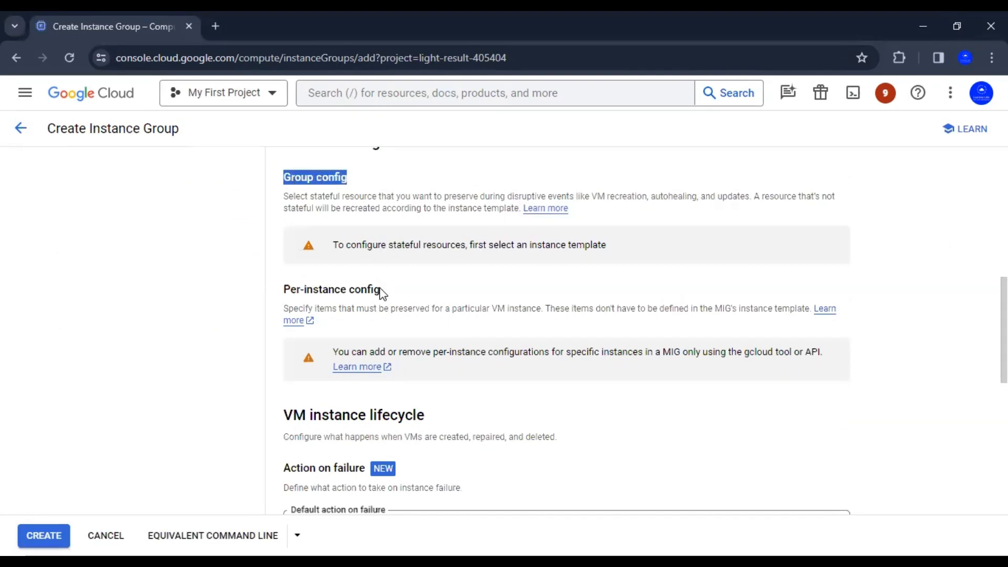
{"action": "left_click_drag", "start_coordinate": [380, 290], "coordinate": [283, 292]}
{"action": "left_click", "coordinate": [471, 291]}
{"action": "left_click_drag", "start_coordinate": [382, 291], "coordinate": [285, 293]}
{"action": "left_click", "coordinate": [877, 326]}
{"action": "scroll", "coordinate": [927, 326], "scroll_direction": "up", "scroll_amount": 10}
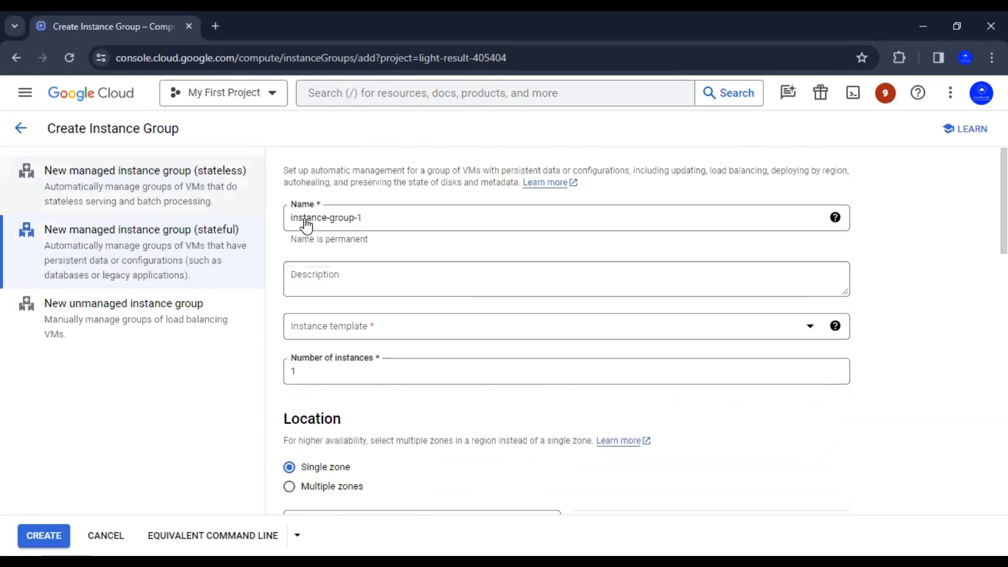
Step: Choose the new managed instance group (stateless) type and review its location, autoscaling and initialization period settings
{"action": "left_click", "coordinate": [246, 196]}
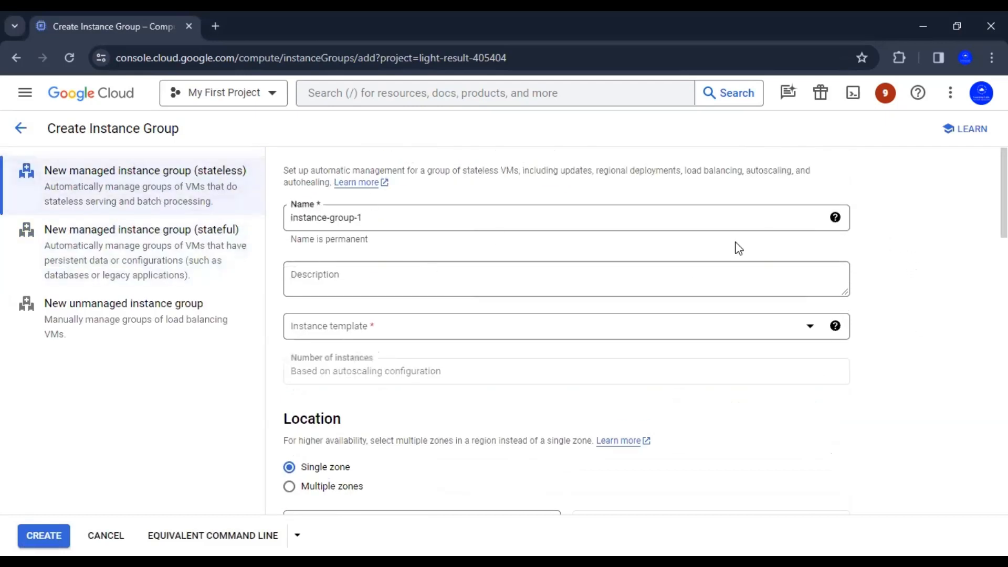
{"action": "scroll", "coordinate": [920, 264], "scroll_direction": "down", "scroll_amount": 8}
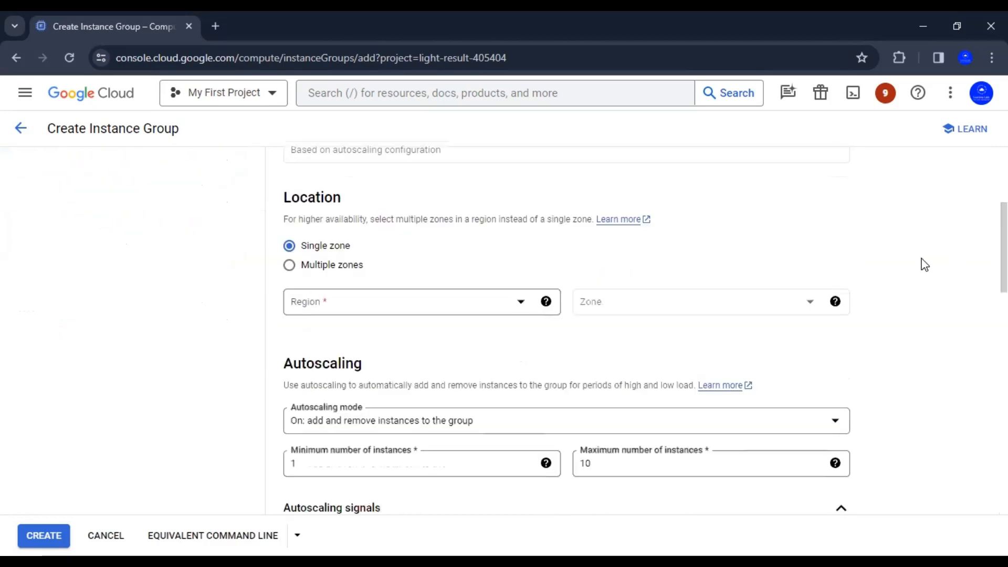
{"action": "scroll", "coordinate": [923, 265], "scroll_direction": "down", "scroll_amount": 3}
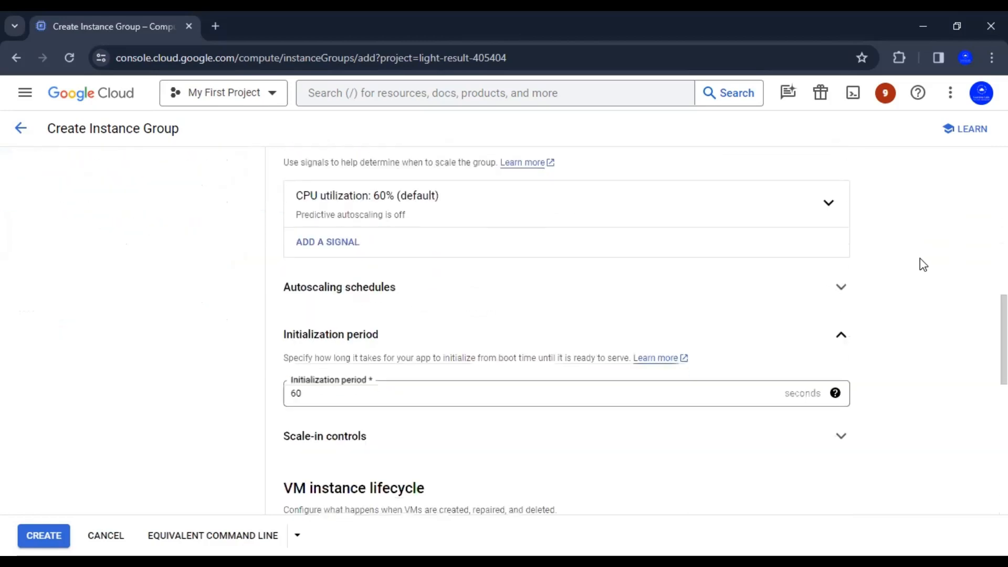
{"action": "scroll", "coordinate": [924, 265], "scroll_direction": "up", "scroll_amount": 6}
{"action": "scroll", "coordinate": [923, 266], "scroll_direction": "up", "scroll_amount": 5}
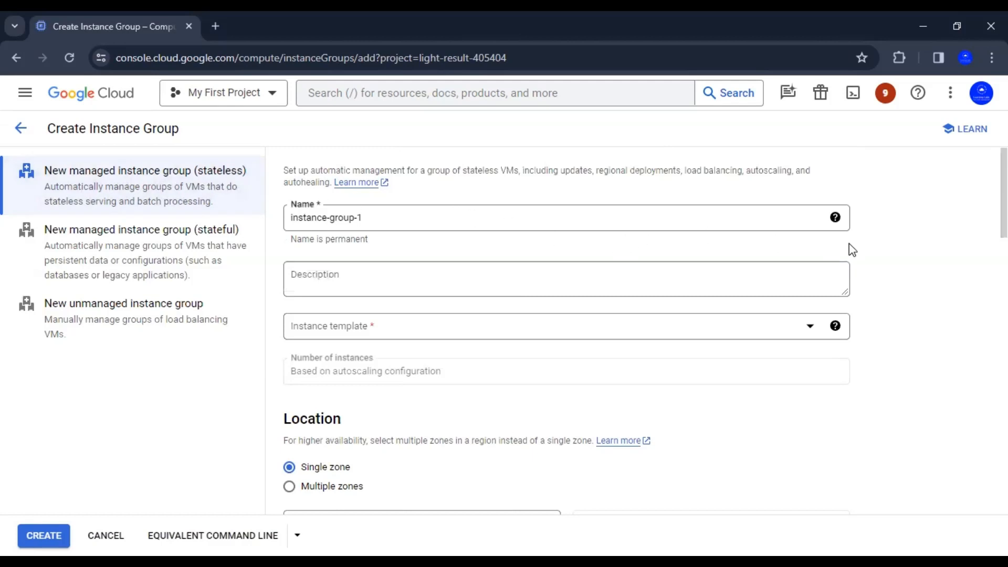
Step: Name the instance group custom-apache-server-mig and assign it the custom-apache-server instance template
{"action": "left_click", "coordinate": [388, 217]}
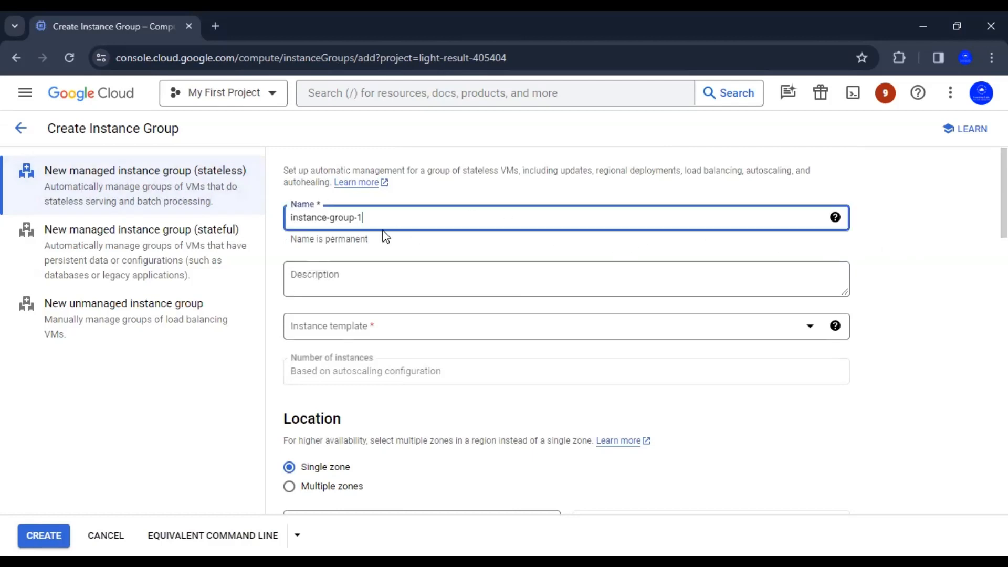
{"action": "left_click_drag", "start_coordinate": [381, 221], "coordinate": [250, 228]}
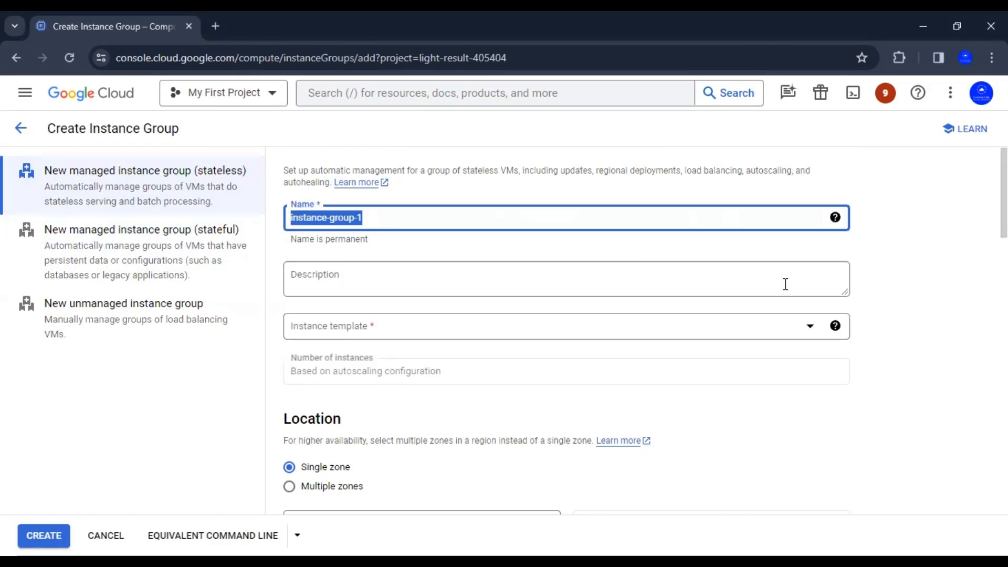
{"action": "type", "text": "custom-apache-server-mig"}
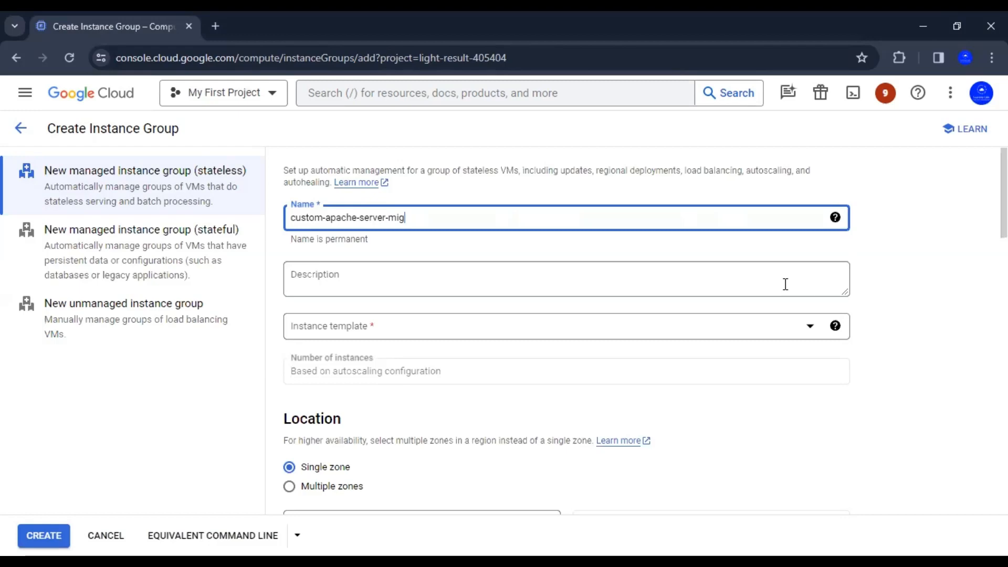
{"action": "left_click", "coordinate": [669, 333]}
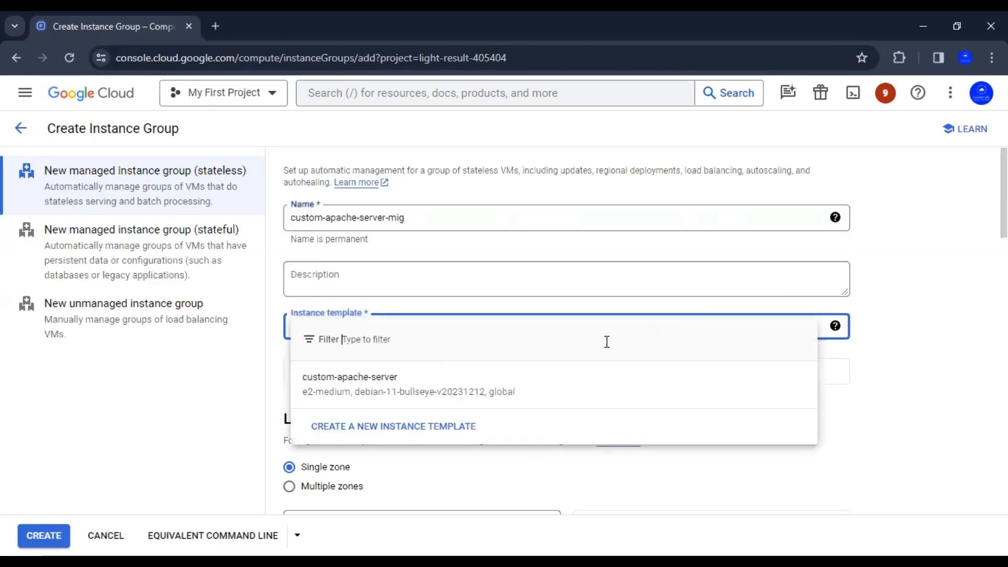
{"action": "left_click", "coordinate": [426, 384]}
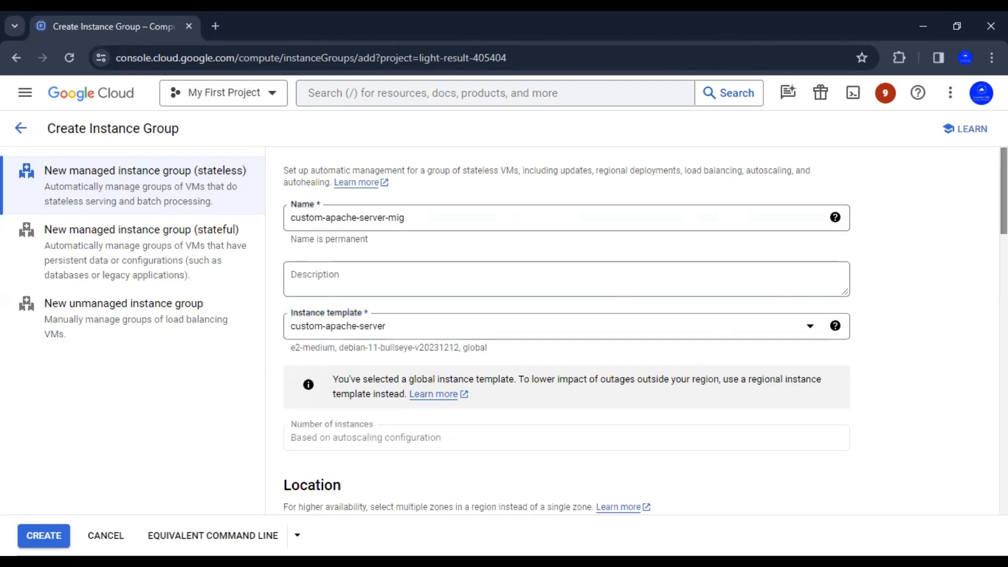
Step: Try a multiple-zone location in region us-central1 (Iowa) and inspect its zone choices
{"action": "scroll", "coordinate": [504, 350], "scroll_direction": "down", "scroll_amount": 3}
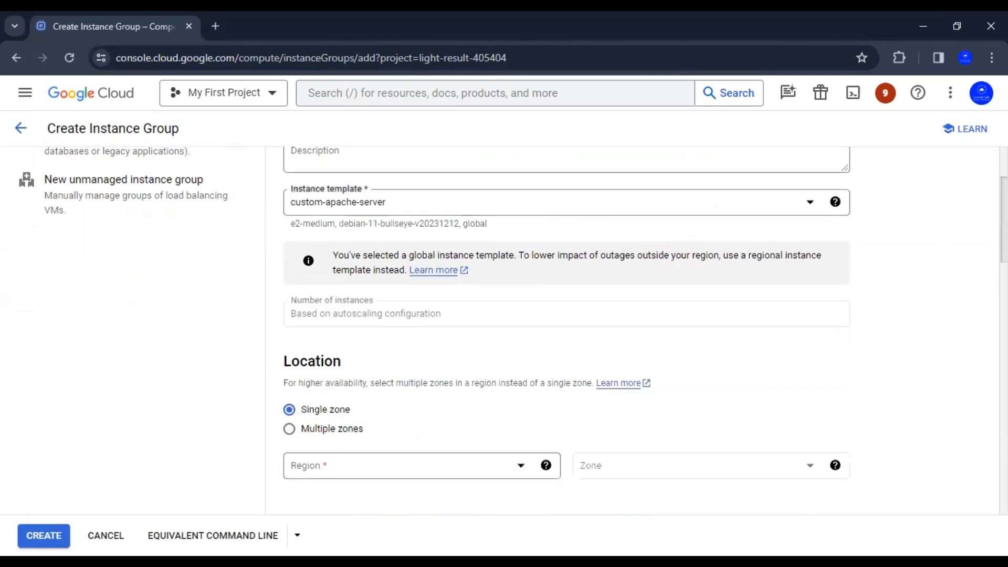
{"action": "scroll", "coordinate": [504, 331], "scroll_direction": "up", "scroll_amount": 3}
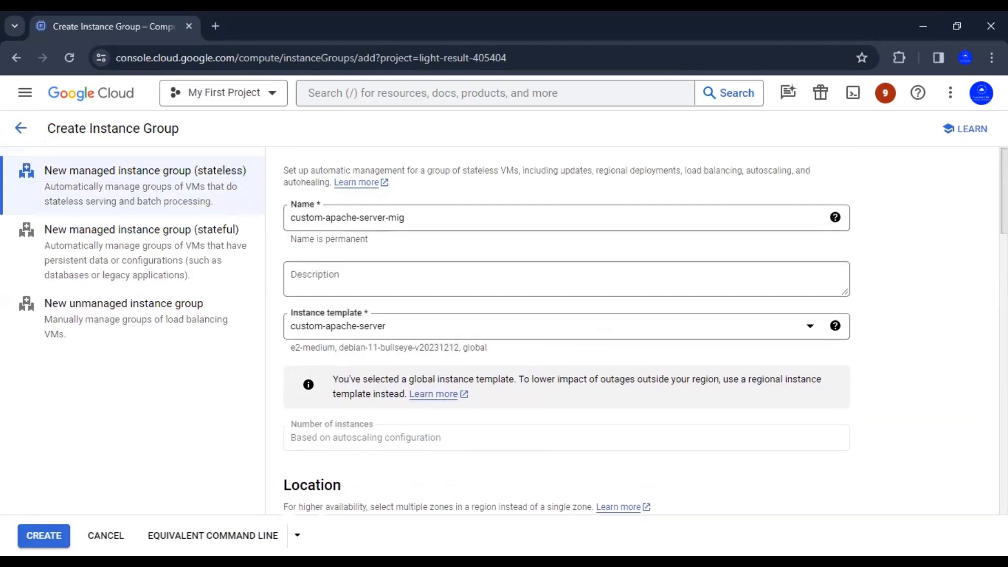
{"action": "scroll", "coordinate": [504, 331], "scroll_direction": "down", "scroll_amount": 3}
{"action": "scroll", "coordinate": [843, 280], "scroll_direction": "down", "scroll_amount": 3}
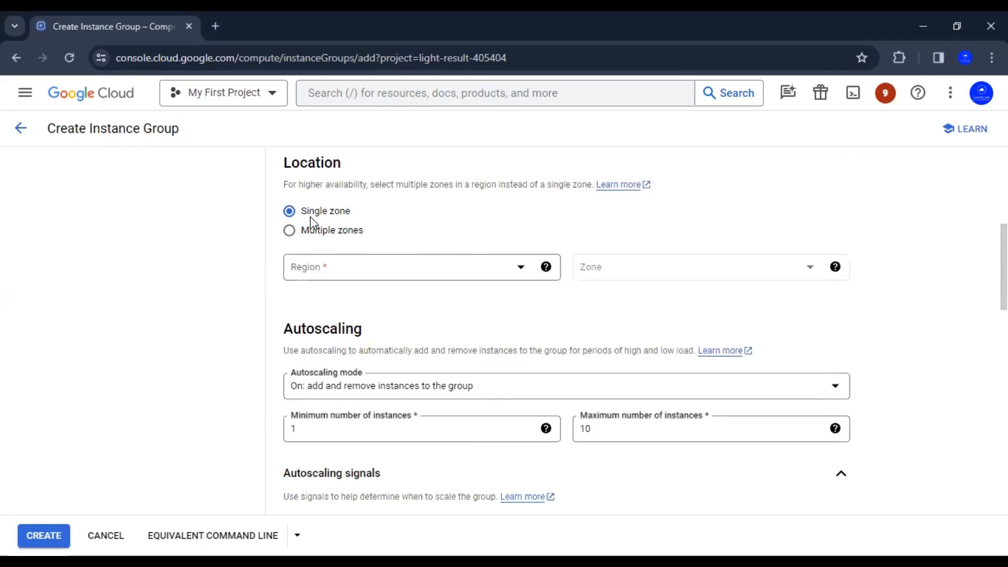
{"action": "left_click", "coordinate": [342, 233]}
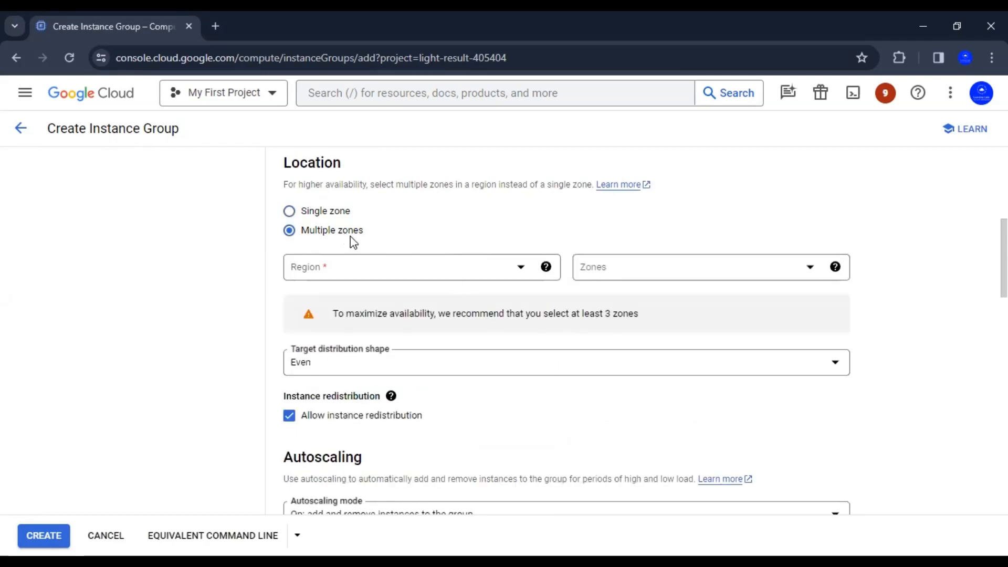
{"action": "left_click", "coordinate": [396, 269]}
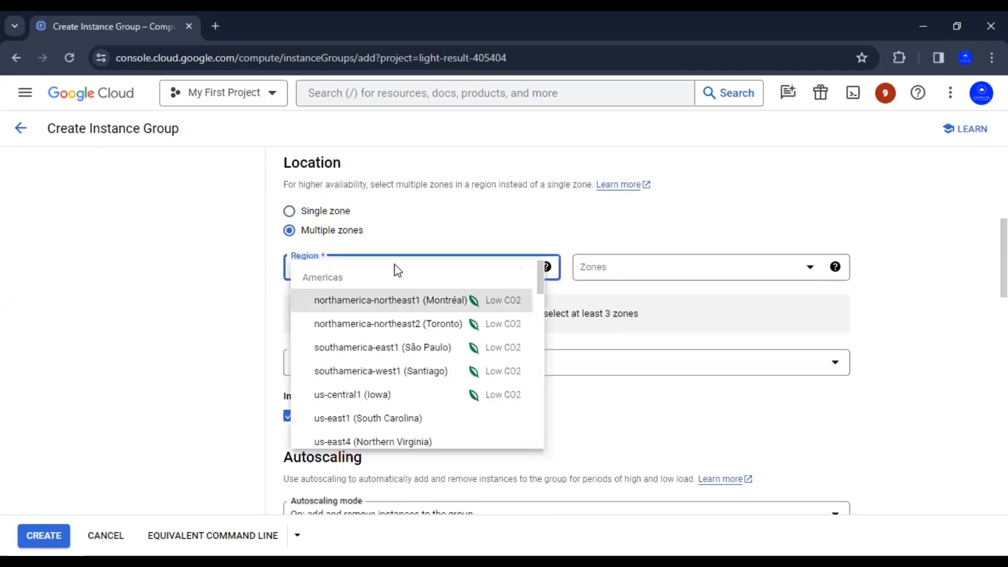
{"action": "left_click", "coordinate": [387, 394]}
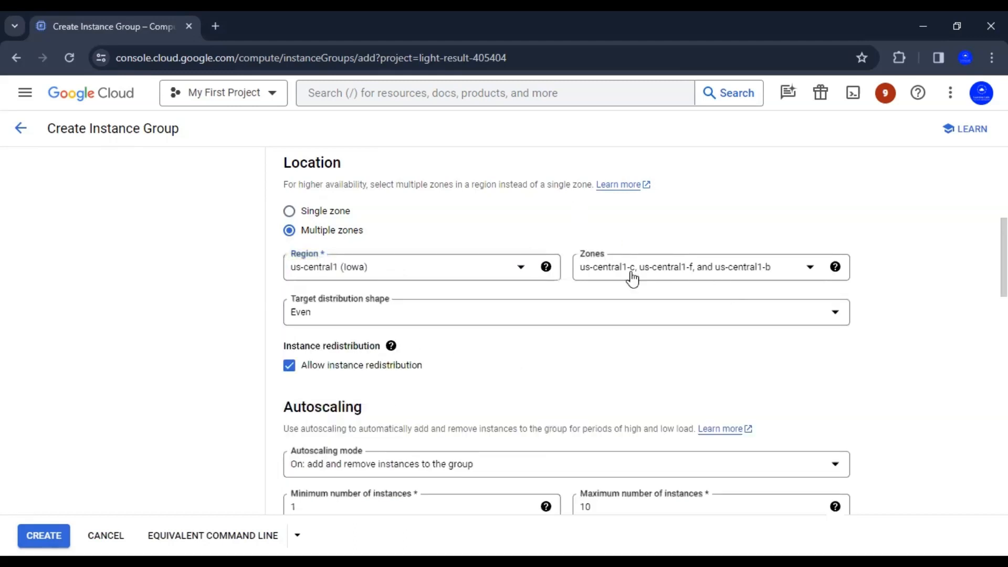
{"action": "left_click", "coordinate": [610, 273]}
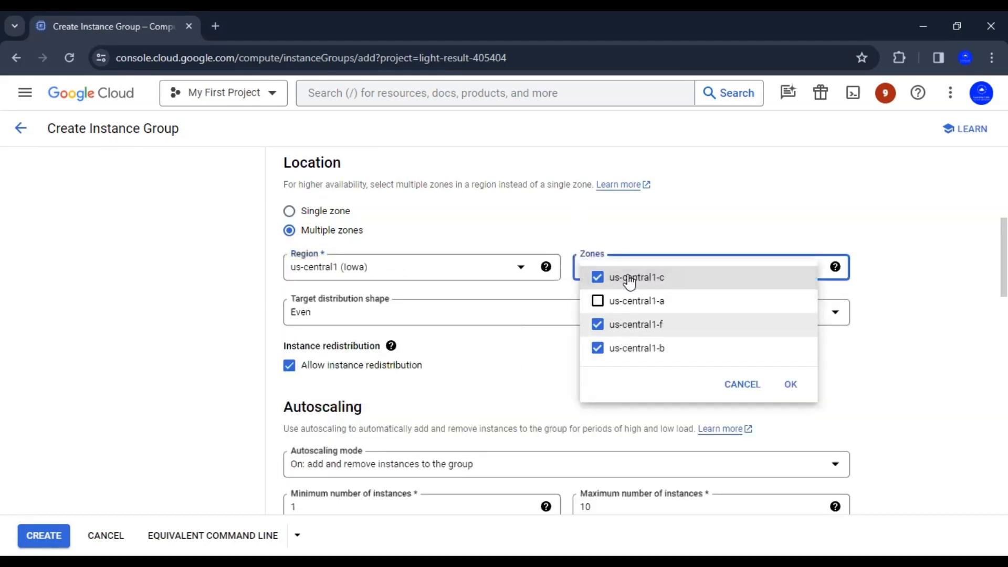
{"action": "left_click", "coordinate": [656, 237]}
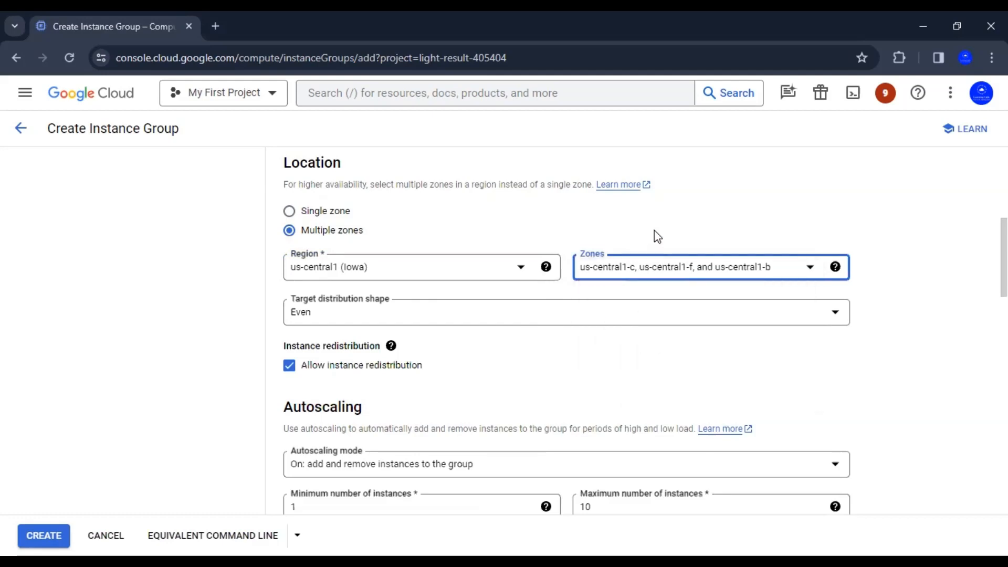
Step: Set the group's location to a single zone in region us-central1 (Iowa), using zone us-central1-c
{"action": "left_click", "coordinate": [317, 215]}
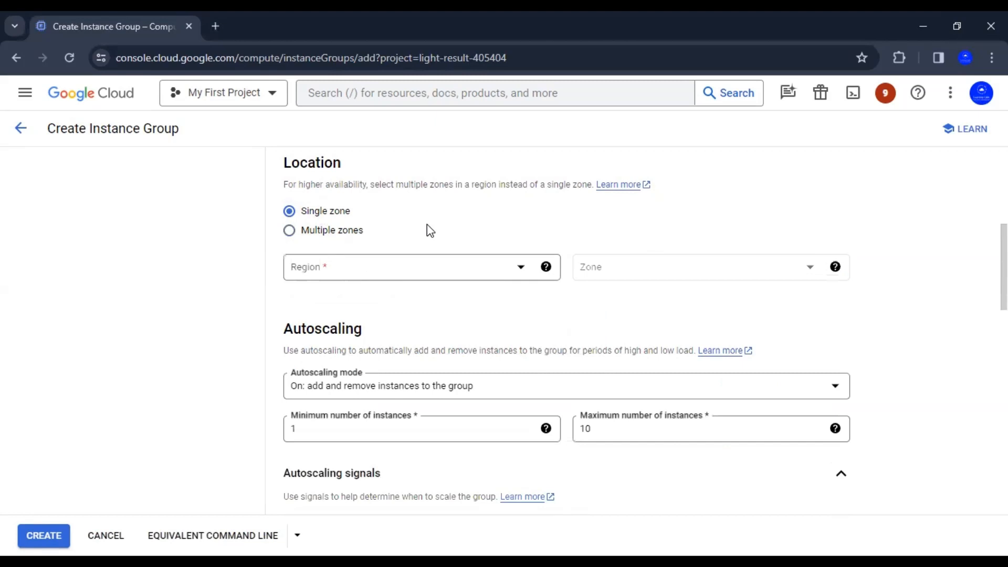
{"action": "left_click", "coordinate": [427, 270]}
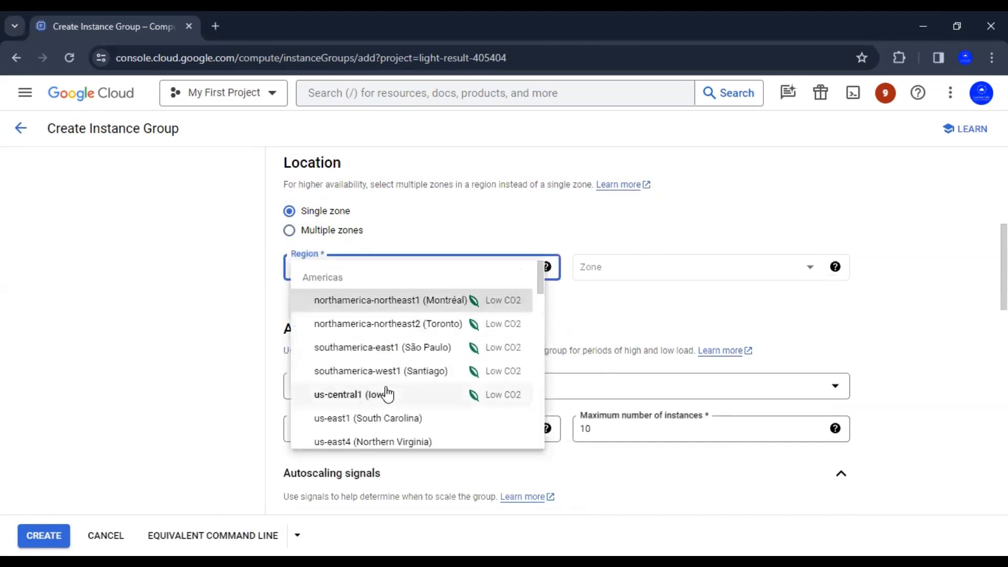
{"action": "left_click", "coordinate": [386, 395]}
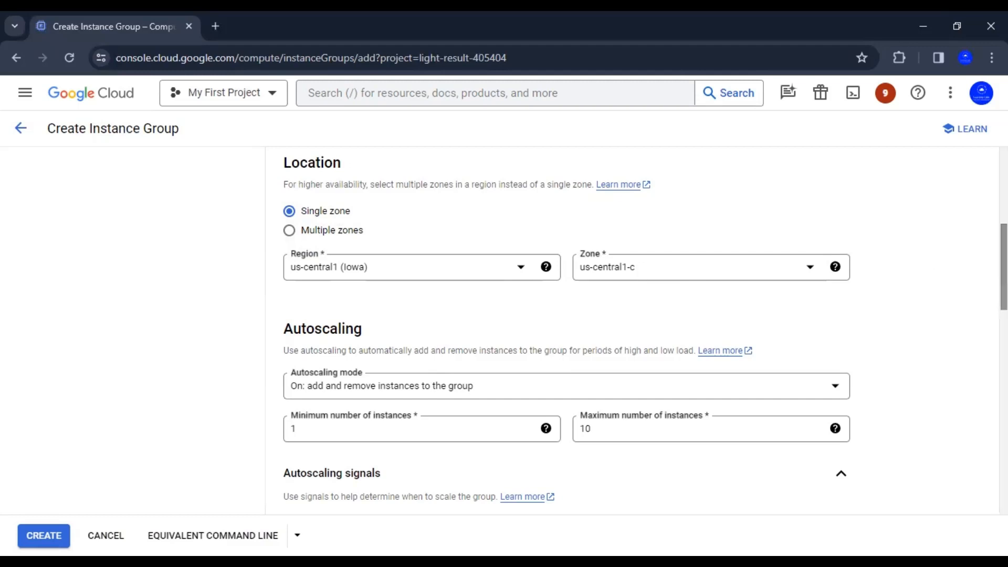
Step: Set the group's autoscaling mode to On: add and remove instances to the group
{"action": "scroll", "coordinate": [1003, 263], "scroll_direction": "down", "scroll_amount": 2}
{"action": "scroll", "coordinate": [645, 331], "scroll_direction": "down", "scroll_amount": 1}
{"action": "scroll", "coordinate": [645, 331], "scroll_direction": "down", "scroll_amount": 1}
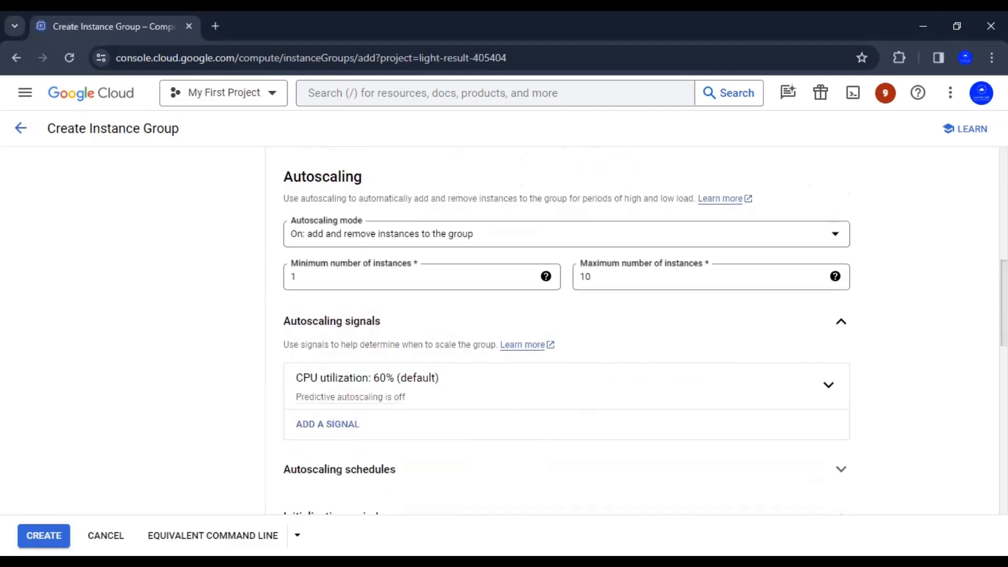
{"action": "left_click", "coordinate": [328, 241]}
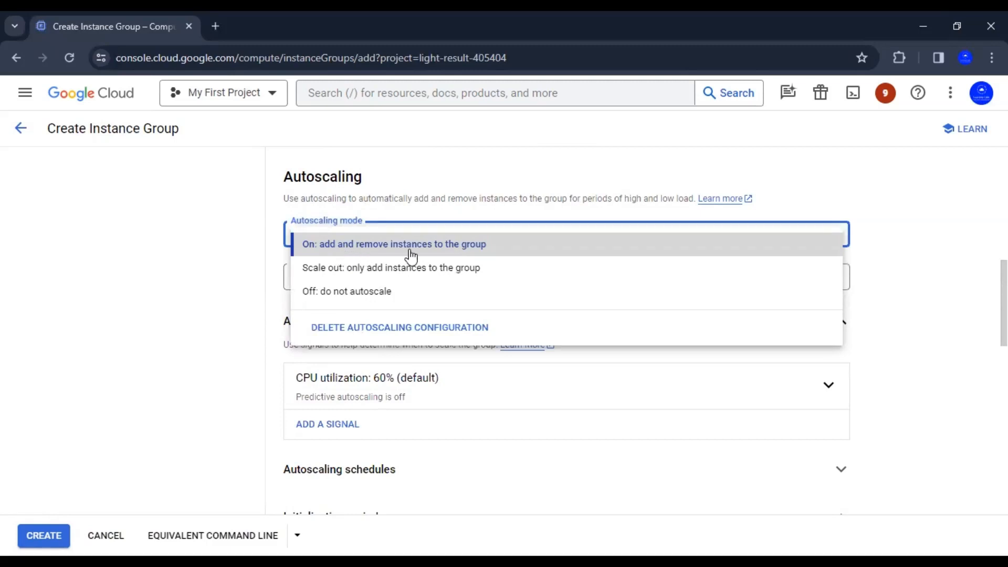
{"action": "left_click", "coordinate": [364, 253]}
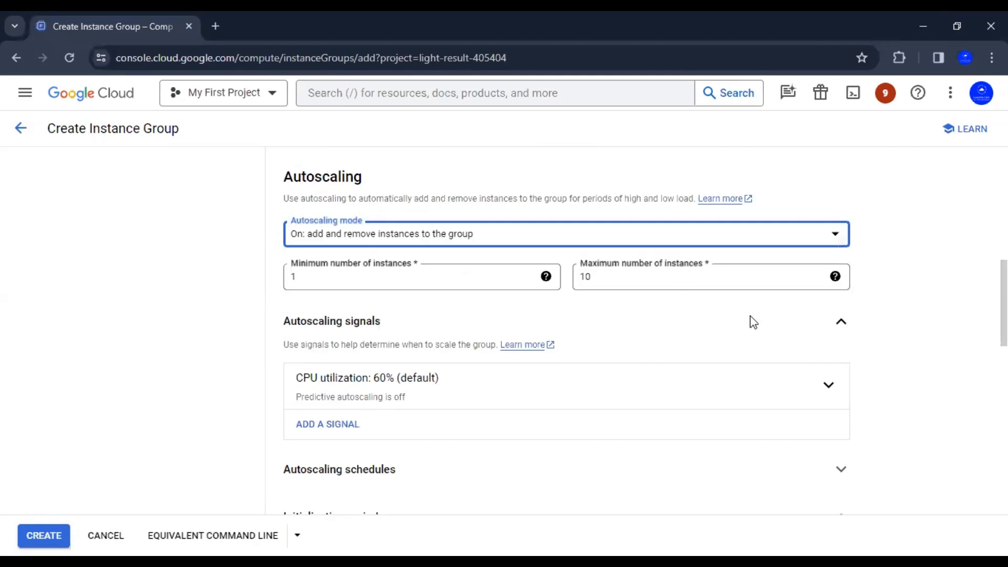
{"action": "left_click", "coordinate": [912, 281]}
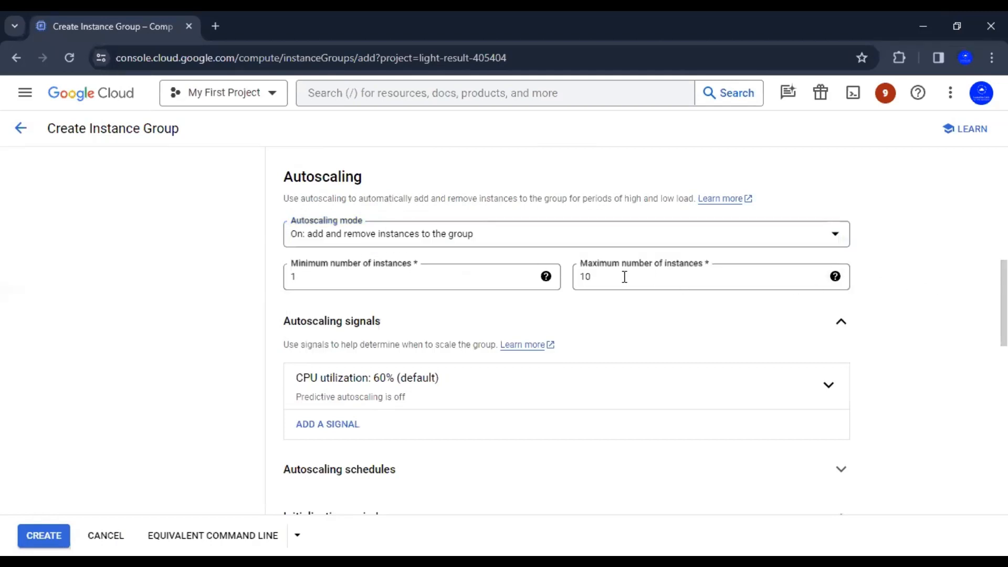
Step: Try a minimum of 2 instances for the group's autoscaling
{"action": "left_click", "coordinate": [302, 275]}
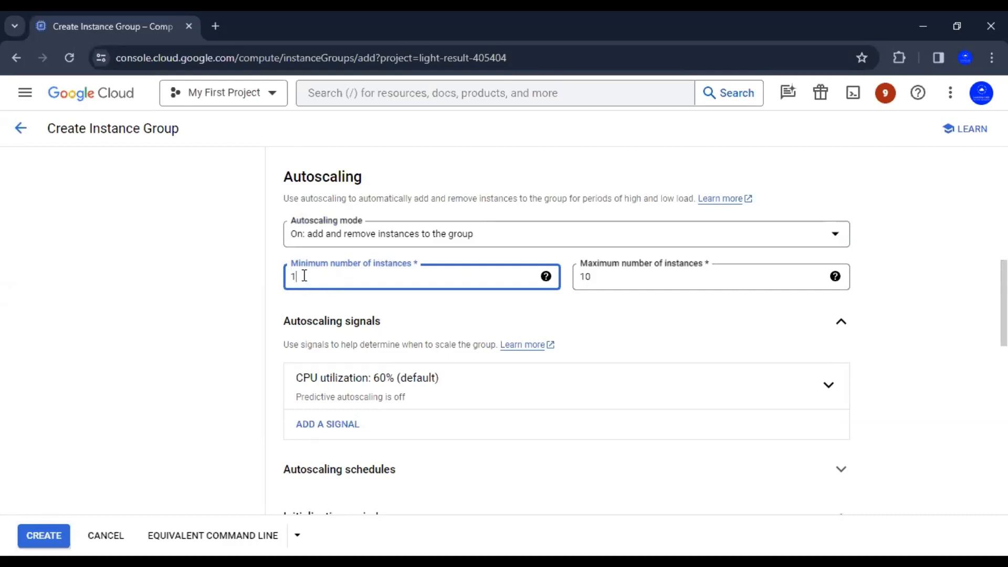
{"action": "left_click", "coordinate": [589, 276]}
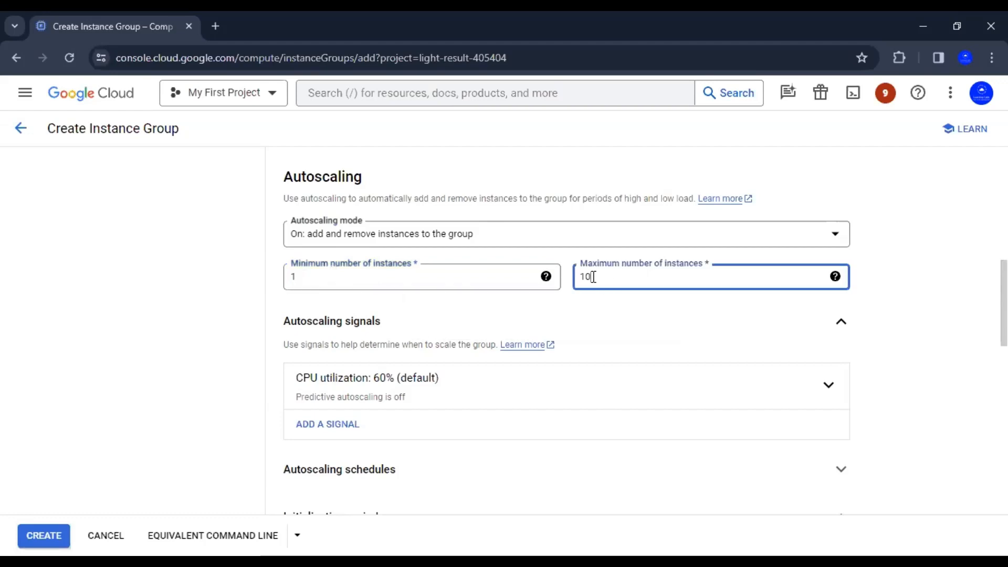
{"action": "left_click", "coordinate": [296, 275]}
{"action": "double_click", "coordinate": [294, 276]}
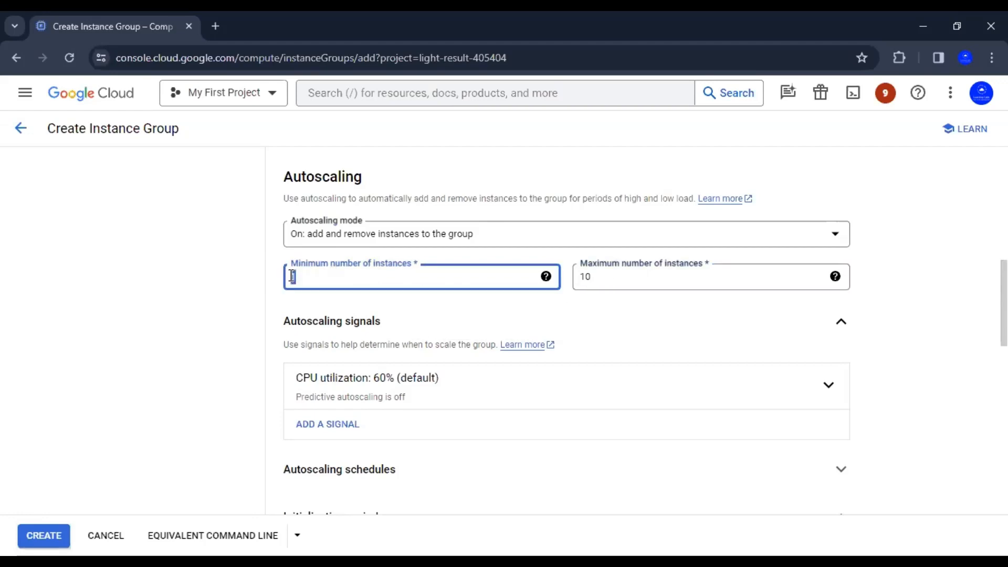
{"action": "type", "text": "2"}
{"action": "left_click", "coordinate": [382, 307]}
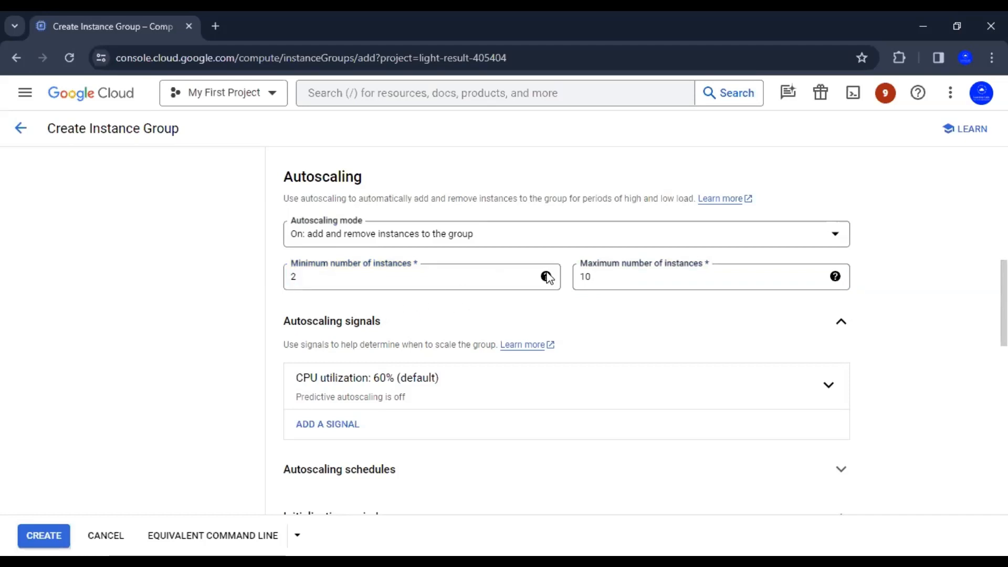
Step: Set the group's maximum number of instances to 6
{"action": "double_click", "coordinate": [584, 277]}
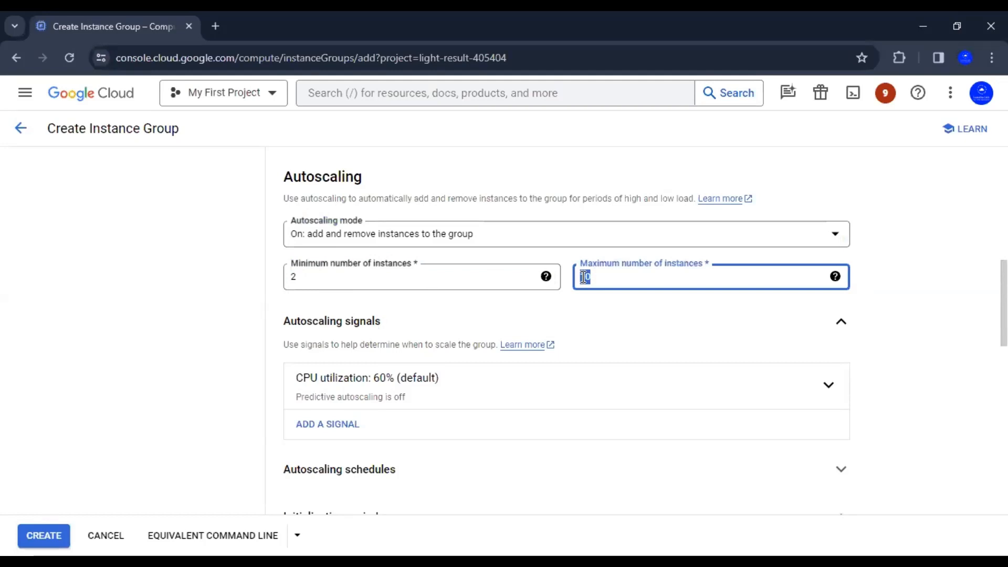
{"action": "key", "text": "BackSpace"}
{"action": "left_click_drag", "start_coordinate": [586, 279], "coordinate": [570, 283]}
{"action": "type", "text": "6"}
{"action": "left_click", "coordinate": [646, 319]}
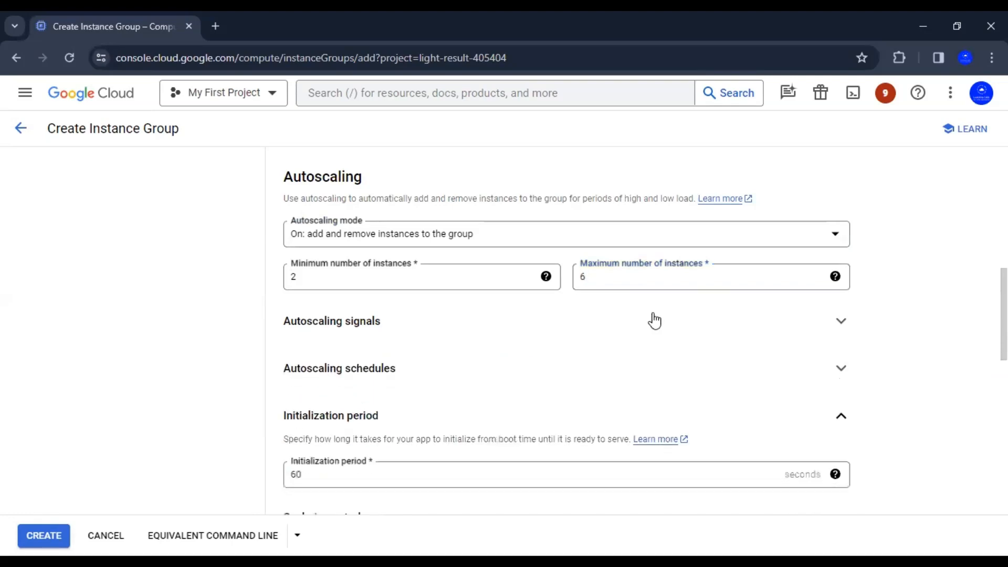
{"action": "left_click", "coordinate": [637, 329]}
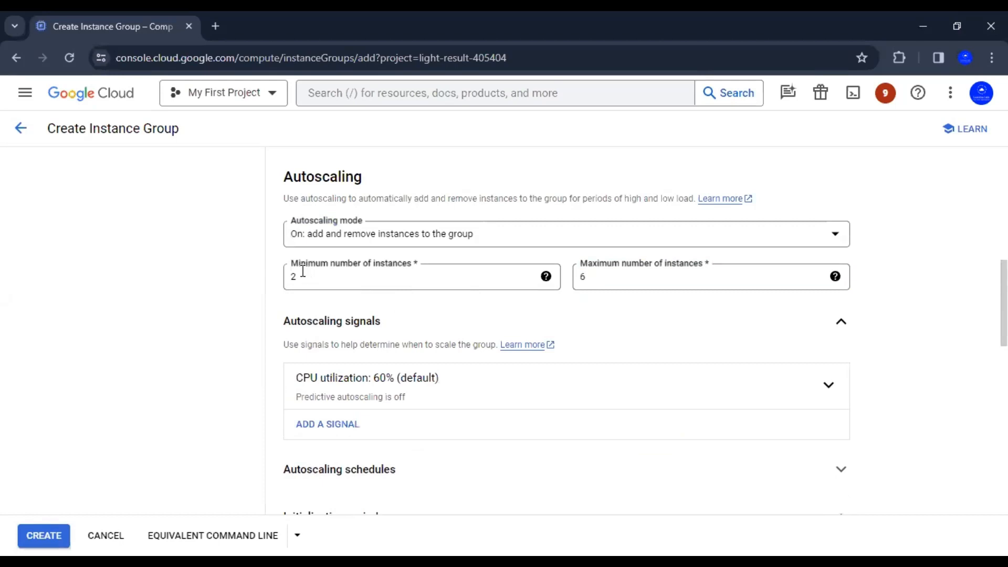
Step: Set the group's minimum number of instances to 1
{"action": "left_click_drag", "start_coordinate": [307, 276], "coordinate": [289, 285]}
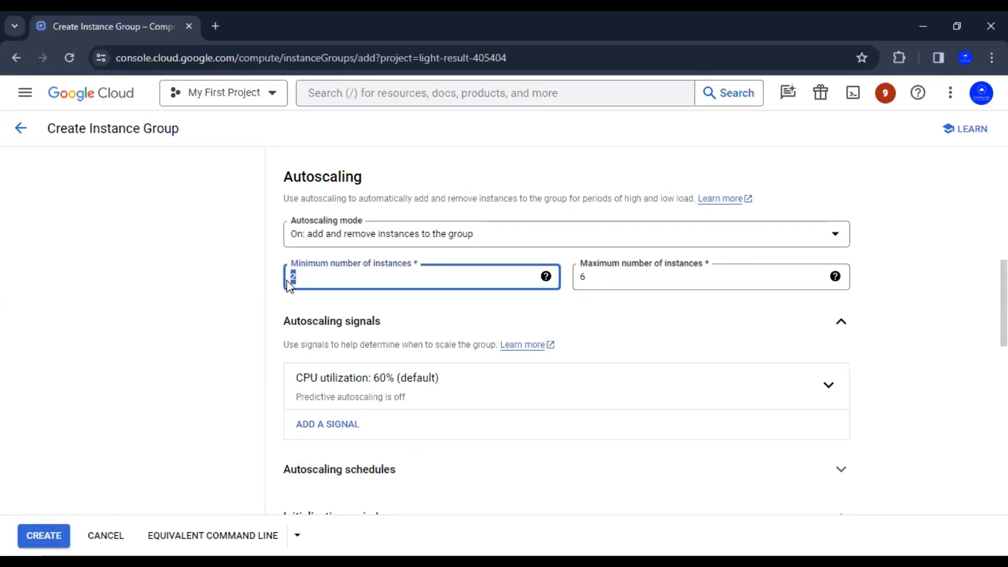
{"action": "type", "text": "1"}
{"action": "left_click", "coordinate": [932, 282]}
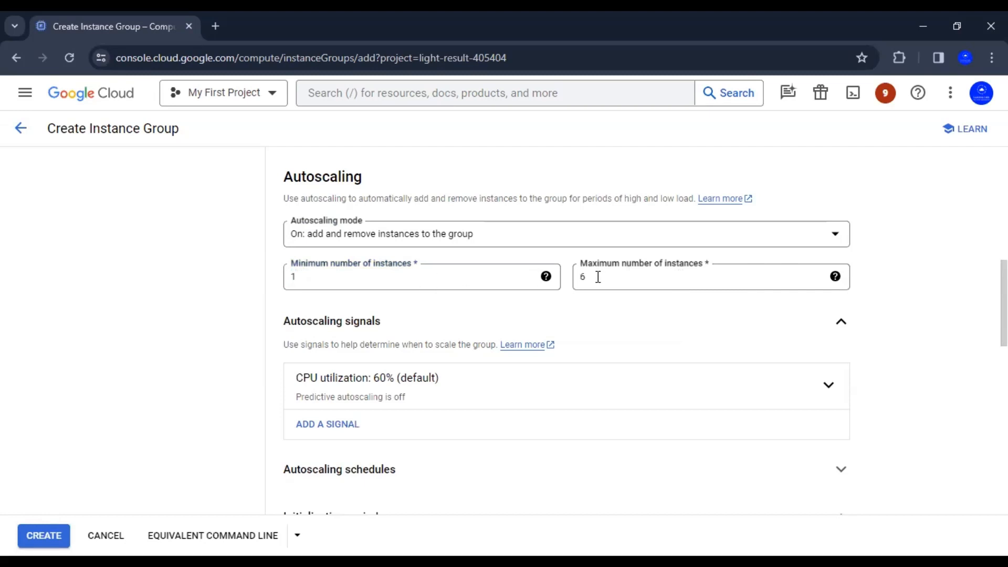
Step: Try adding a second autoscaling signal to inspect the available signal types, and delete that new signal
{"action": "mouse_move", "coordinate": [832, 297]}
{"action": "scroll", "coordinate": [1002, 304], "scroll_direction": "down", "scroll_amount": 2}
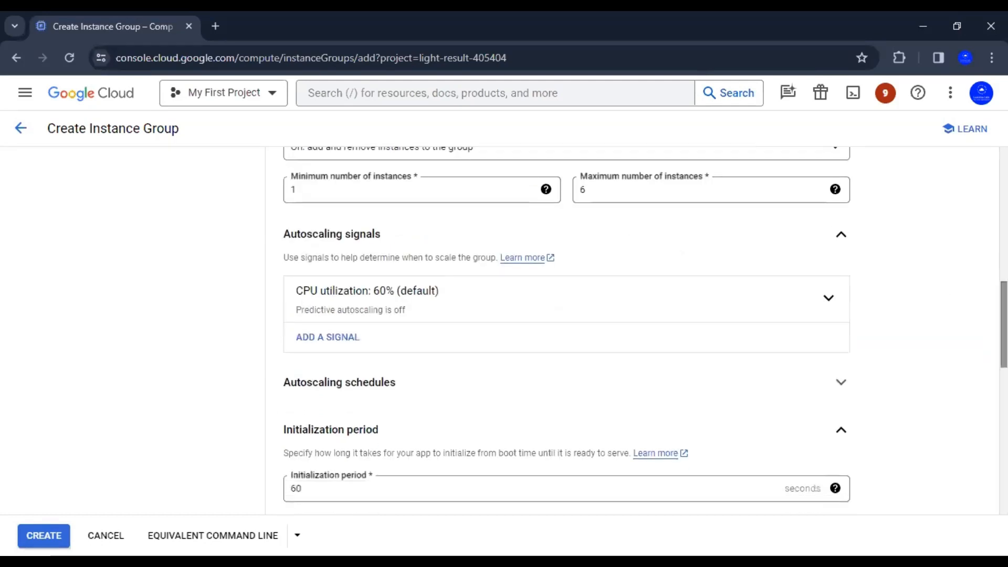
{"action": "scroll", "coordinate": [566, 331], "scroll_direction": "up", "scroll_amount": 2}
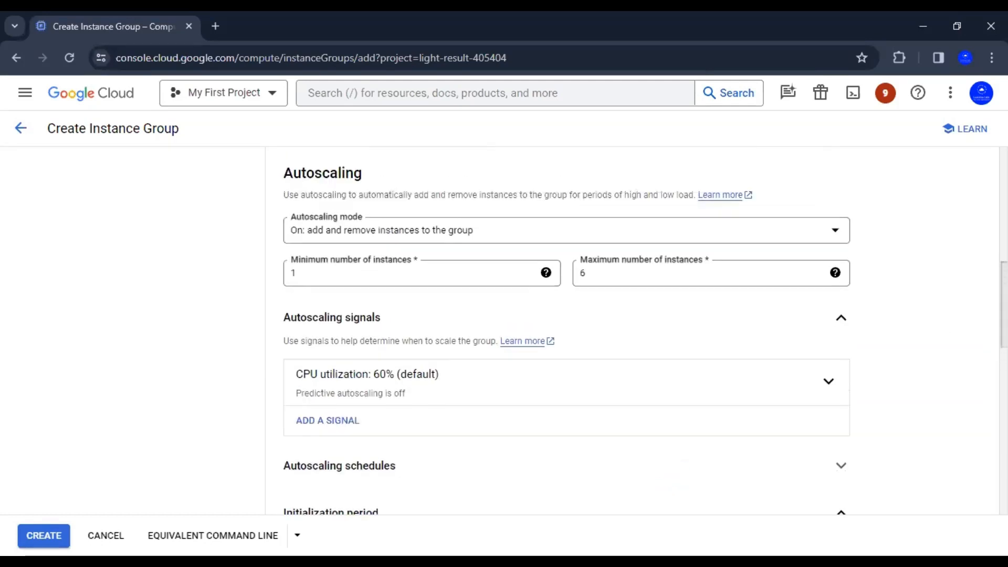
{"action": "scroll", "coordinate": [462, 342], "scroll_direction": "down", "scroll_amount": 1}
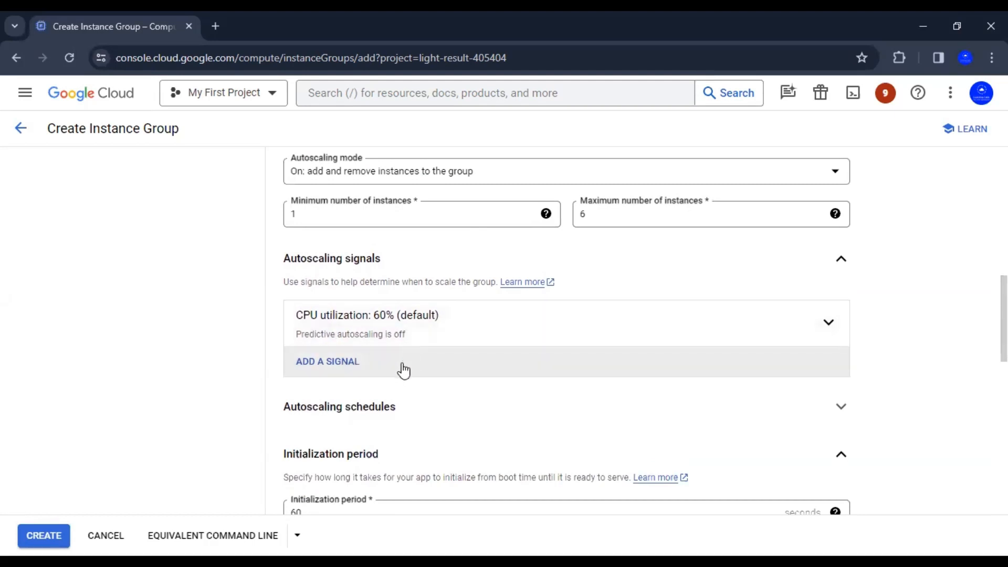
{"action": "left_click", "coordinate": [406, 366]}
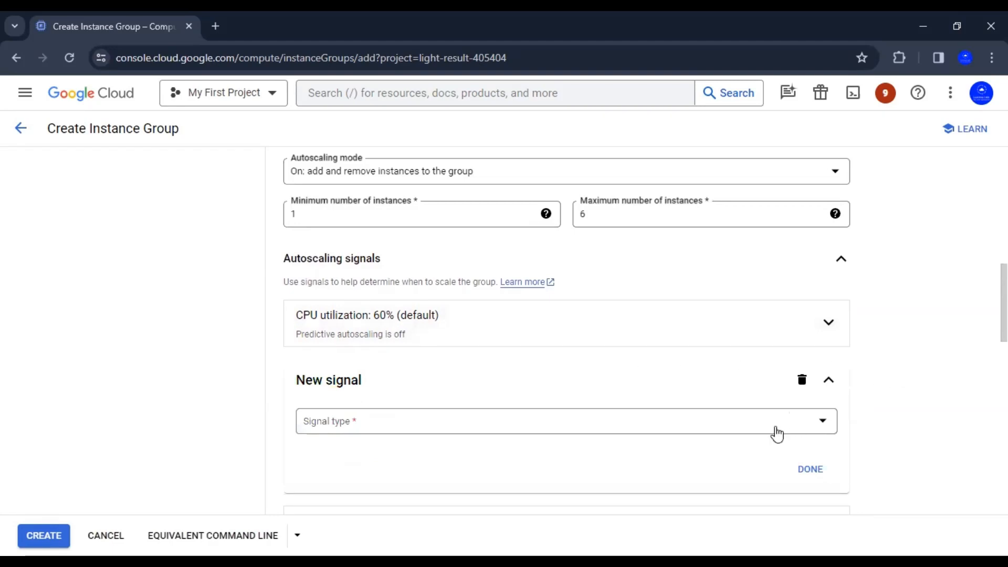
{"action": "left_click", "coordinate": [776, 429]}
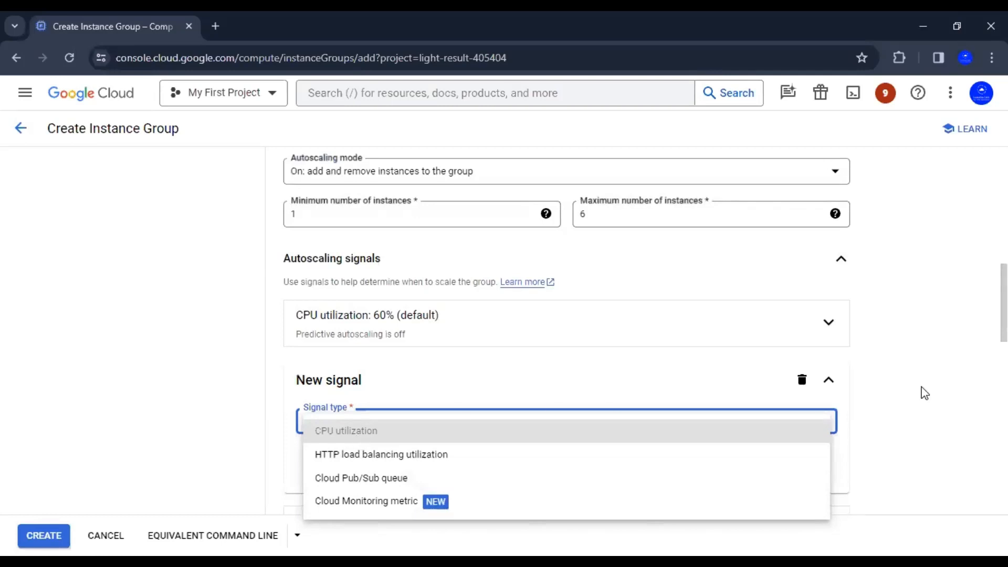
{"action": "left_click", "coordinate": [922, 392]}
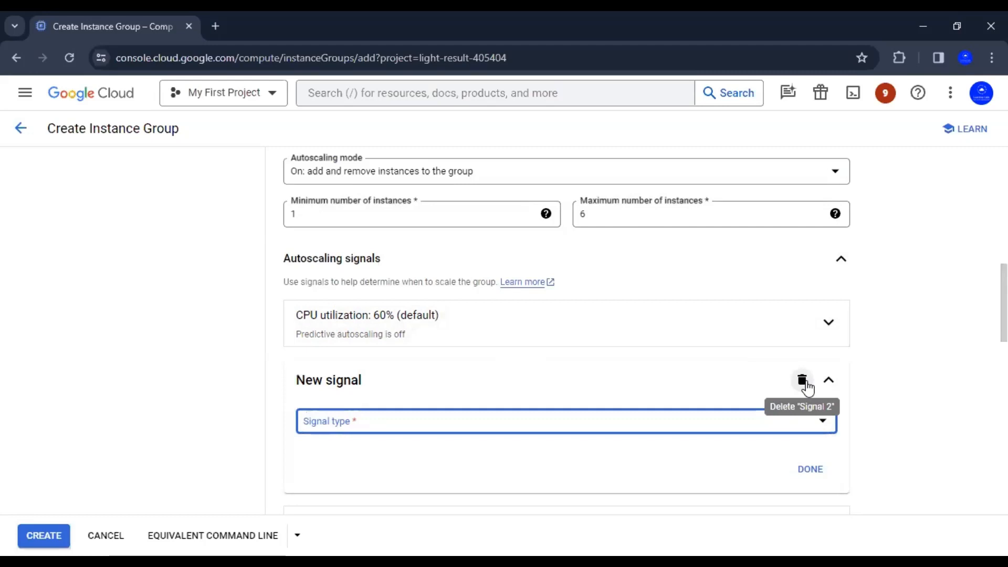
{"action": "left_click", "coordinate": [802, 380]}
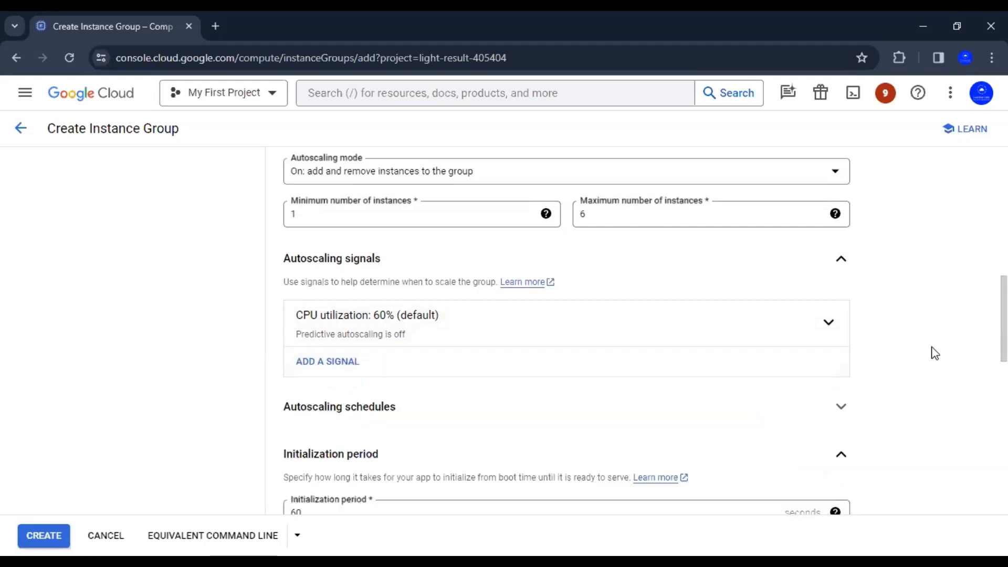
Step: Edit the CPU utilization autoscaling signal and set its target CPU utilization to 80%
{"action": "left_click", "coordinate": [539, 322]}
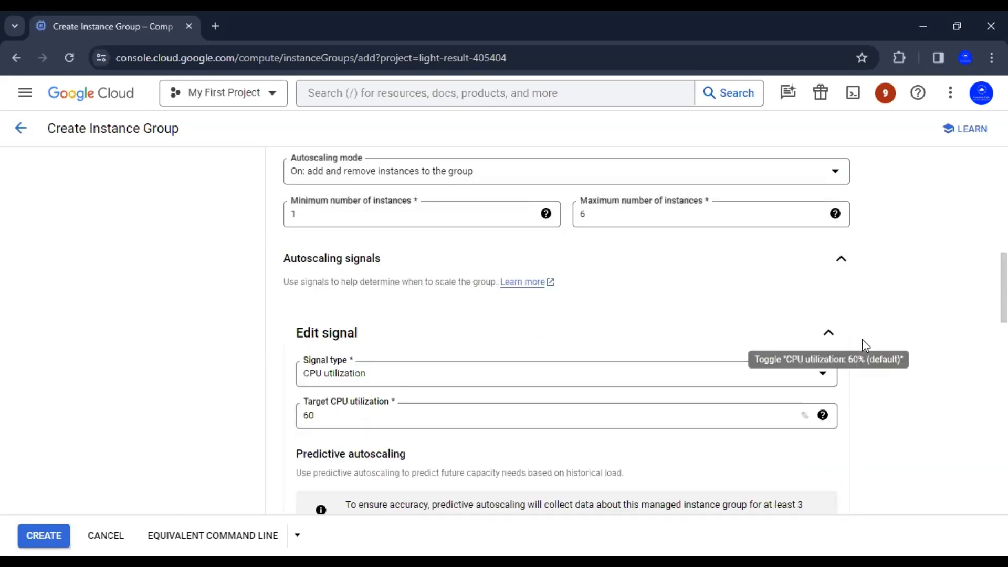
{"action": "left_click_drag", "start_coordinate": [1004, 300], "coordinate": [1003, 328]}
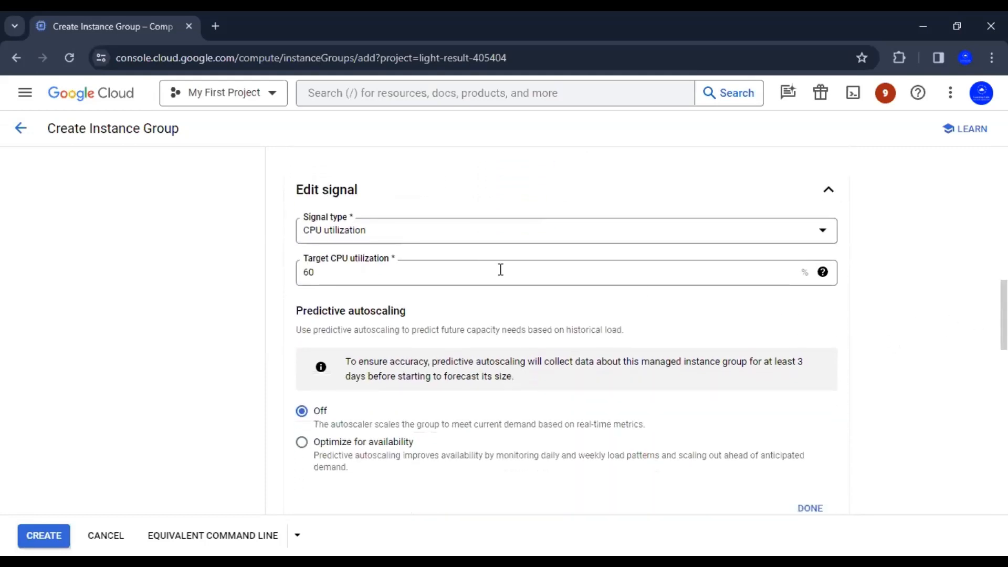
{"action": "left_click", "coordinate": [323, 271]}
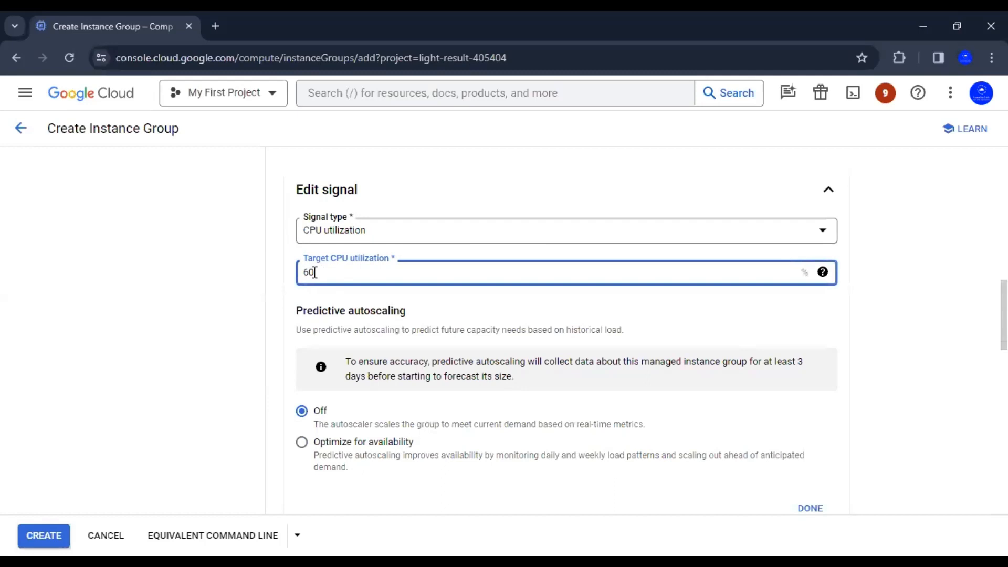
{"action": "key", "text": "BackSpace"}
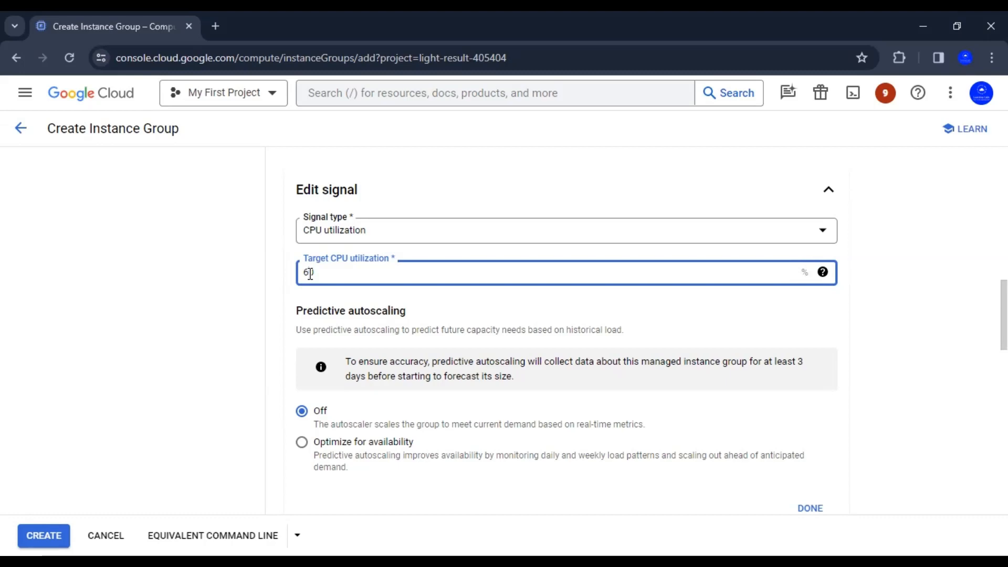
{"action": "type", "text": "0"}
{"action": "mouse_move", "coordinate": [822, 275]}
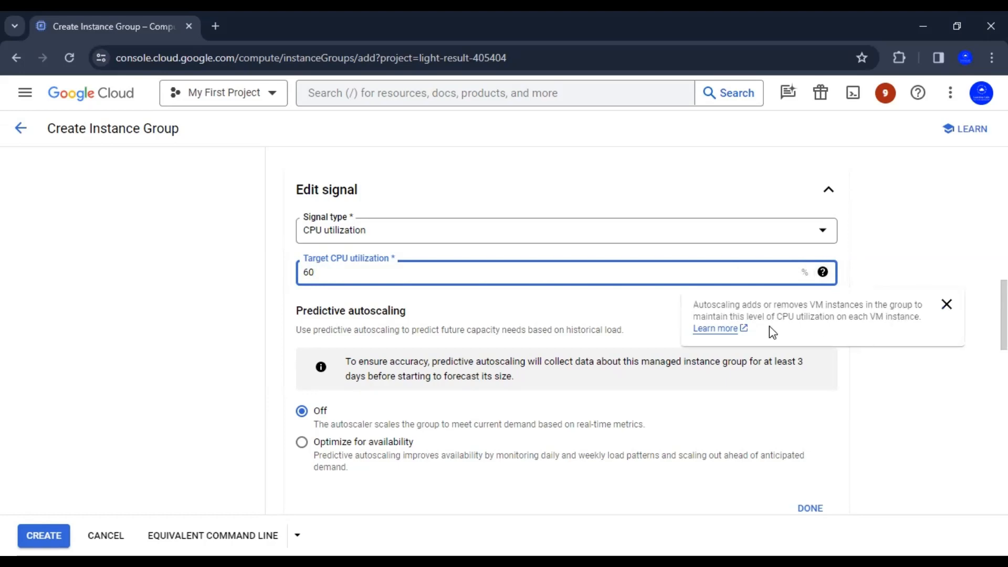
{"action": "left_click_drag", "start_coordinate": [316, 273], "coordinate": [277, 279]}
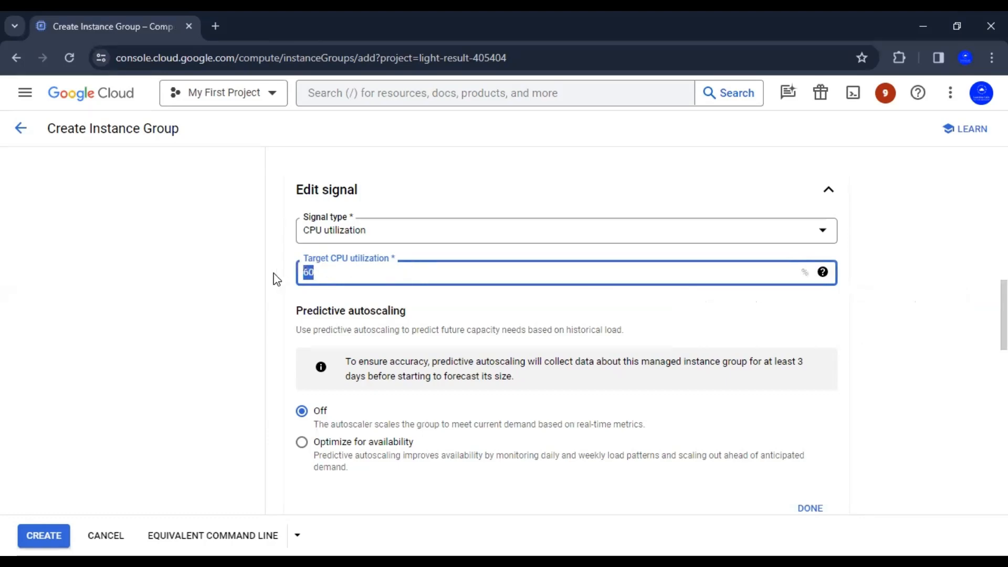
{"action": "left_click", "coordinate": [254, 268]}
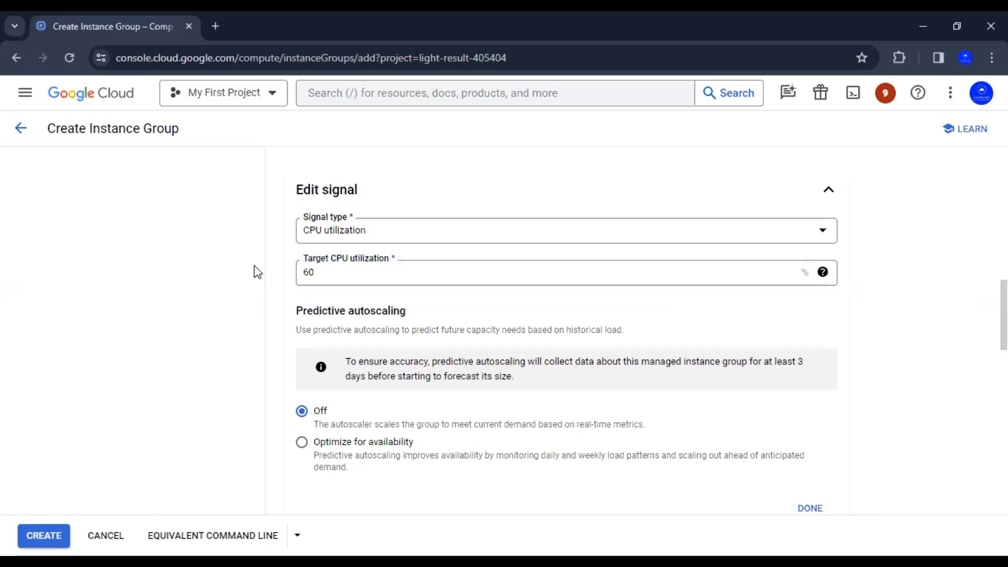
{"action": "double_click", "coordinate": [309, 272]}
{"action": "type", "text": "80"}
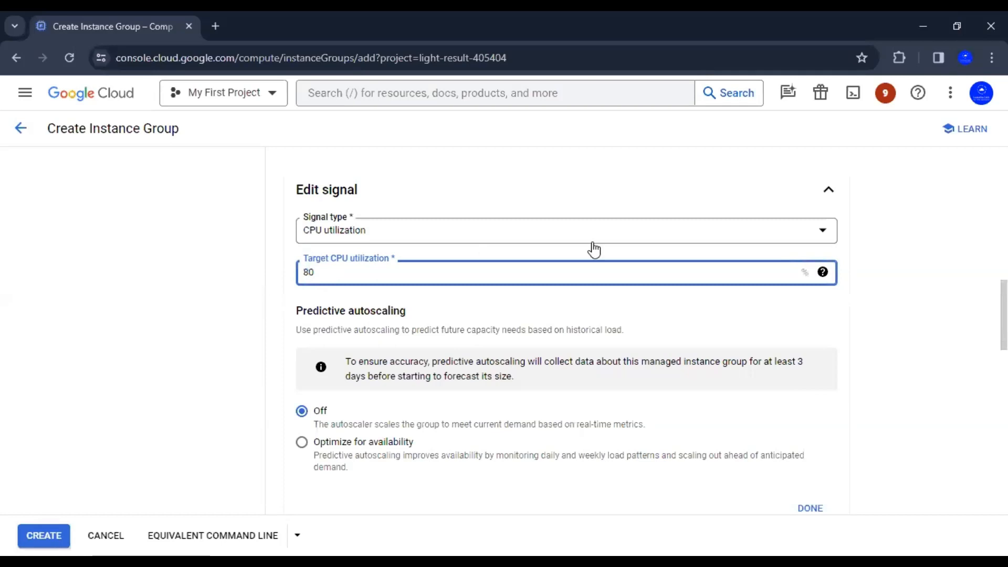
{"action": "left_click", "coordinate": [919, 263]}
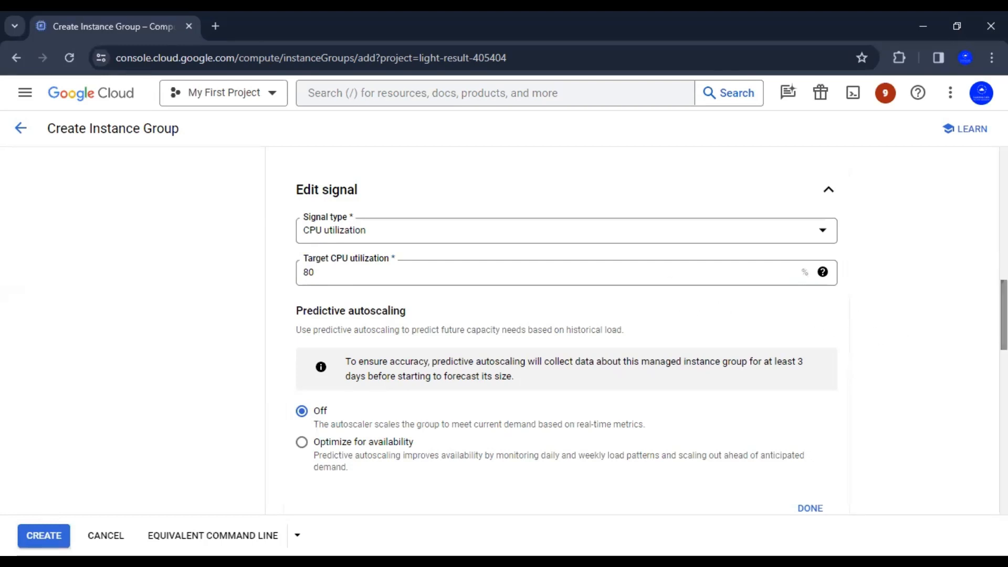
Step: Examine the predictive autoscaling description and options of the CPU utilization signal
{"action": "scroll", "coordinate": [1003, 320], "scroll_direction": "down", "scroll_amount": 1}
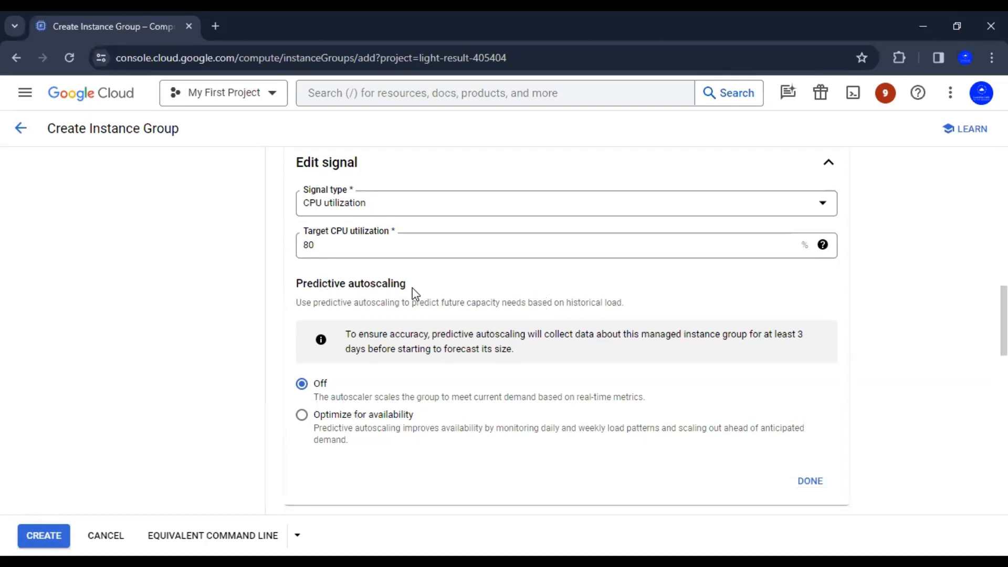
{"action": "left_click_drag", "start_coordinate": [410, 287], "coordinate": [298, 283]}
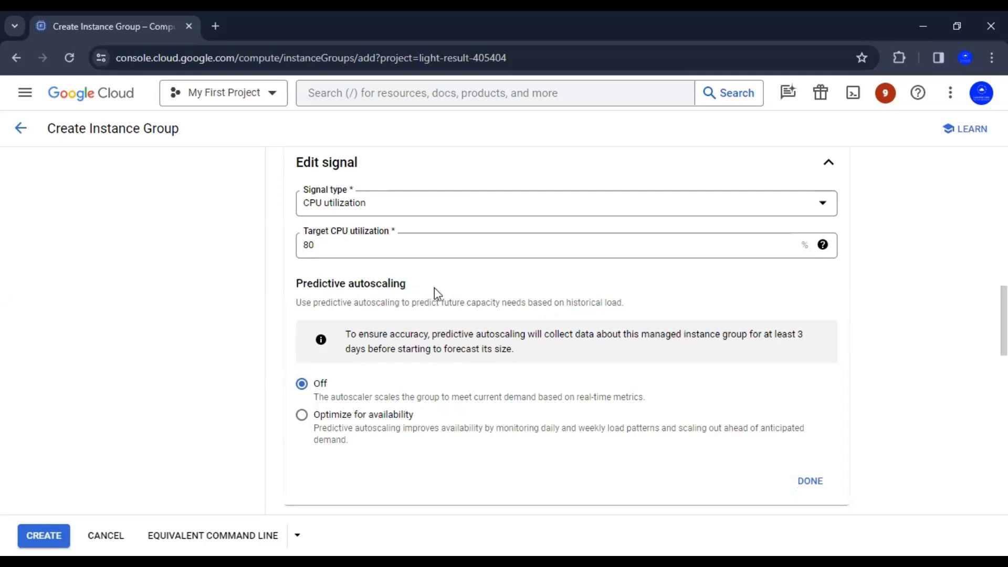
{"action": "left_click_drag", "start_coordinate": [433, 288], "coordinate": [299, 280]}
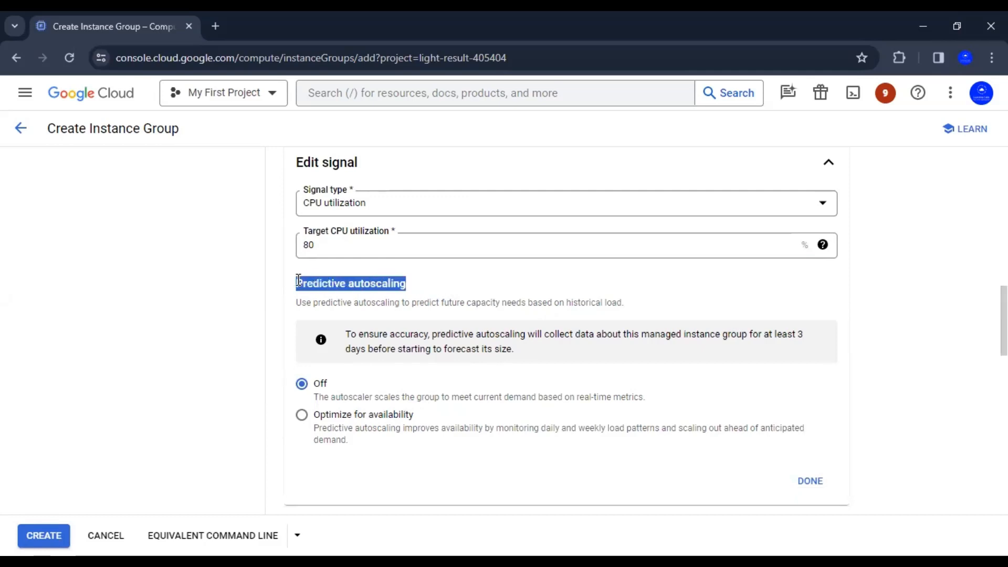
{"action": "left_click", "coordinate": [415, 284]}
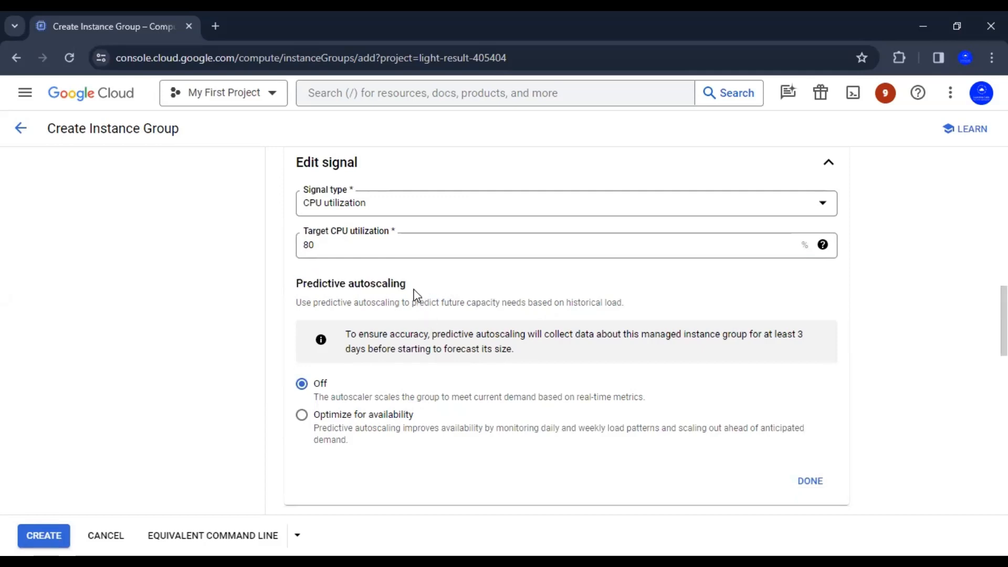
{"action": "left_click_drag", "start_coordinate": [407, 284], "coordinate": [296, 280]}
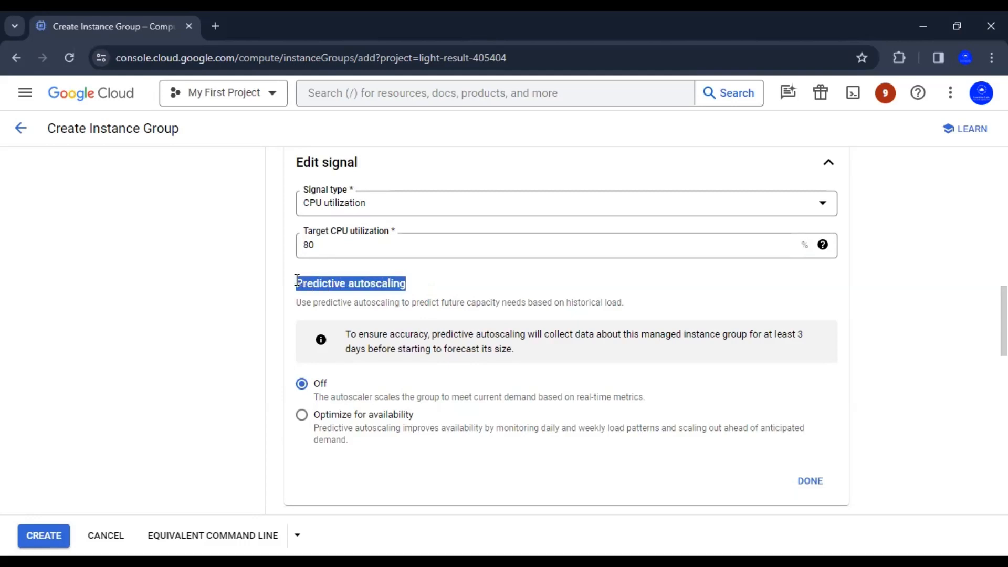
{"action": "left_click_drag", "start_coordinate": [413, 287], "coordinate": [298, 283]}
{"action": "left_click", "coordinate": [423, 291]}
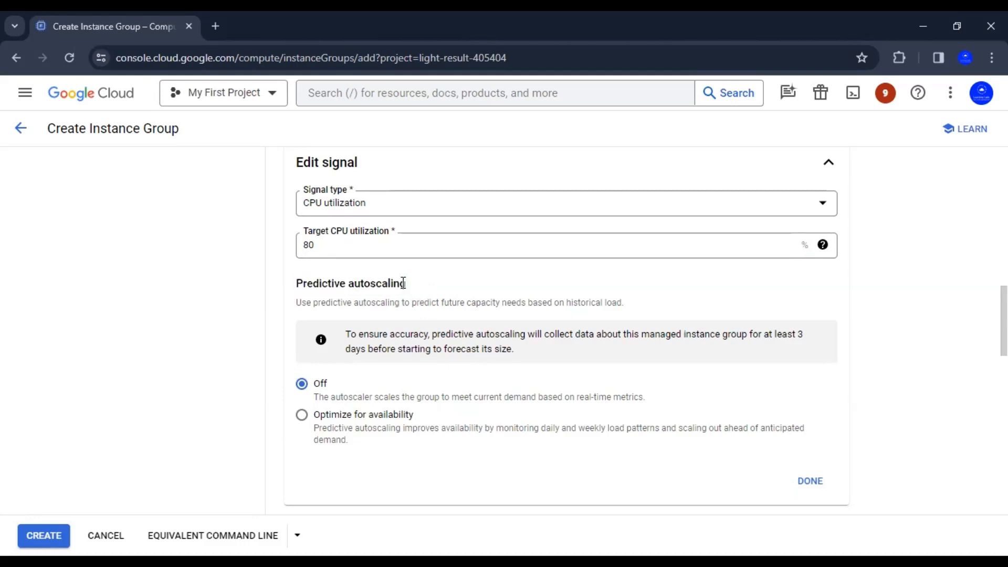
{"action": "left_click_drag", "start_coordinate": [407, 284], "coordinate": [298, 282]}
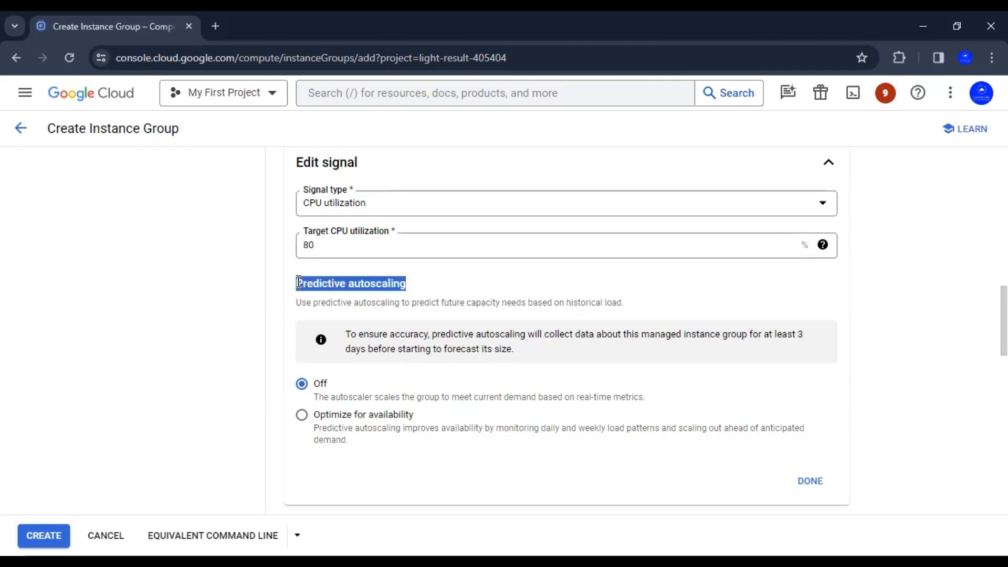
{"action": "left_click", "coordinate": [423, 293]}
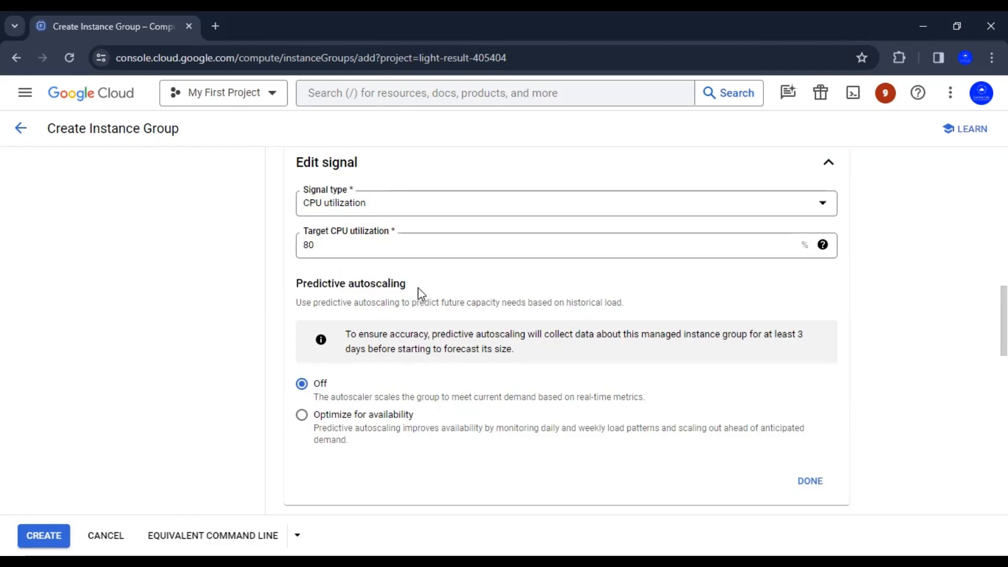
{"action": "left_click_drag", "start_coordinate": [408, 284], "coordinate": [295, 283]}
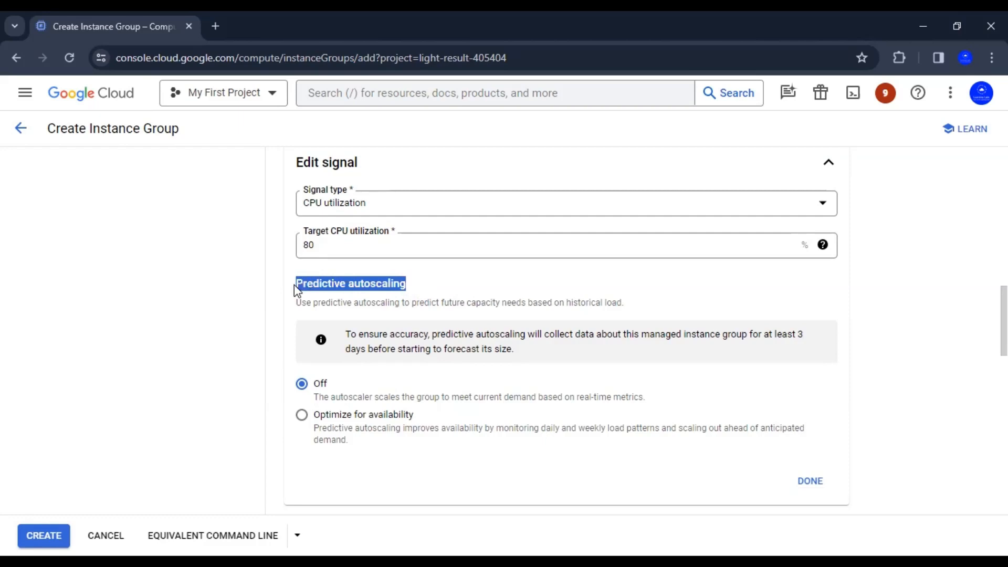
{"action": "left_click", "coordinate": [300, 284]}
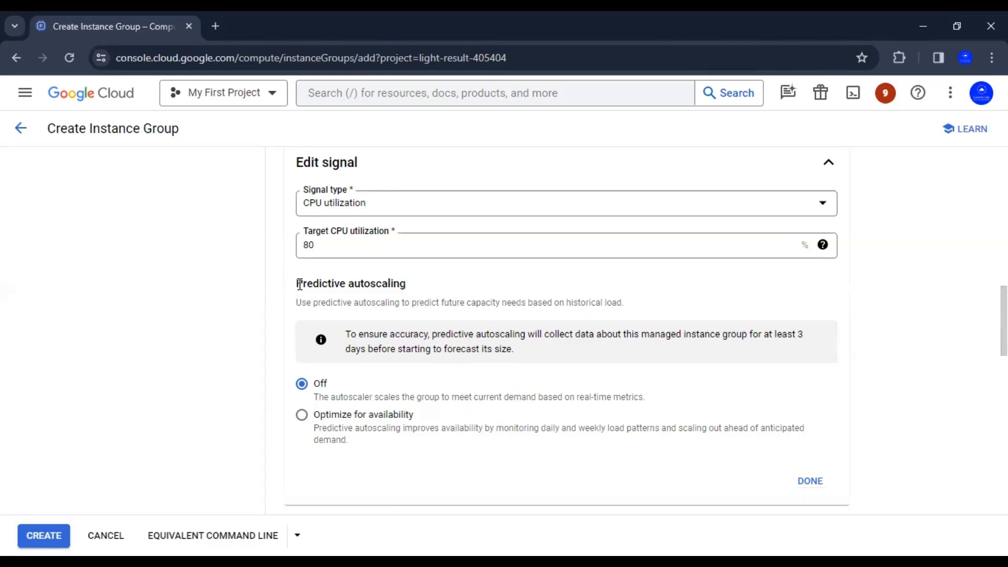
{"action": "left_click_drag", "start_coordinate": [300, 284], "coordinate": [420, 292]}
{"action": "left_click", "coordinate": [411, 292]}
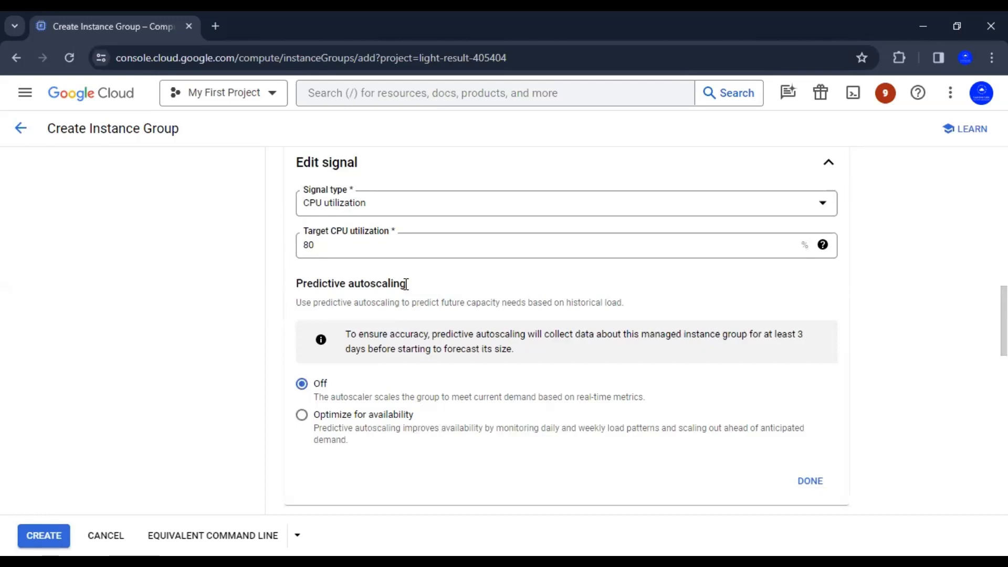
{"action": "left_click_drag", "start_coordinate": [406, 284], "coordinate": [293, 284]}
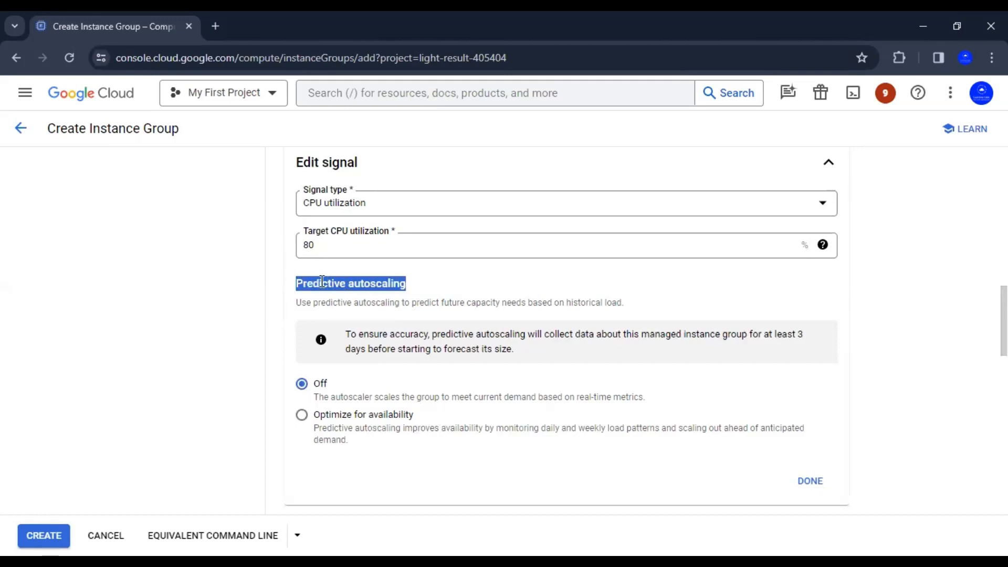
{"action": "left_click", "coordinate": [316, 281]}
{"action": "left_click_drag", "start_coordinate": [296, 283], "coordinate": [406, 283]}
{"action": "left_click", "coordinate": [412, 292]}
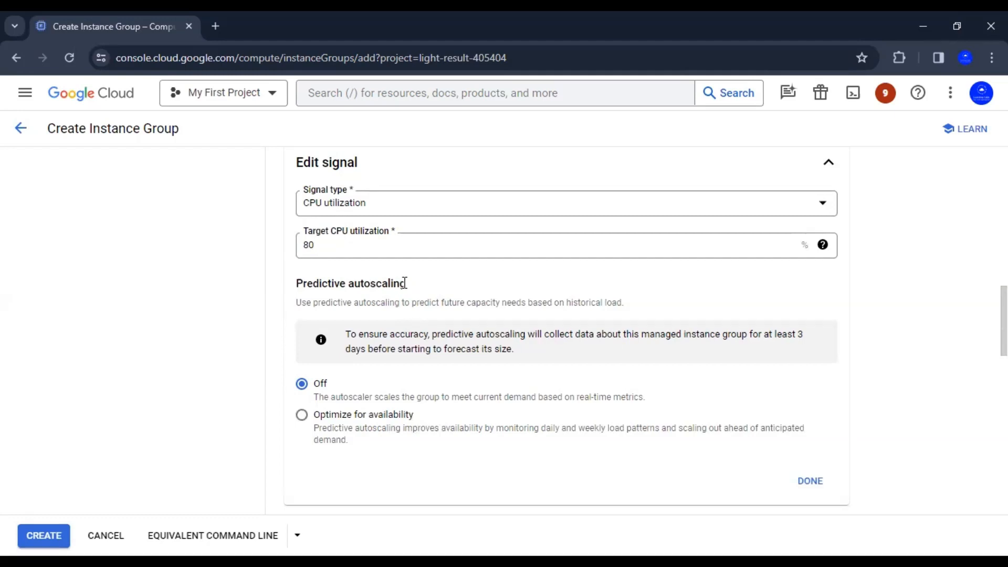
{"action": "left_click_drag", "start_coordinate": [406, 283], "coordinate": [295, 284]}
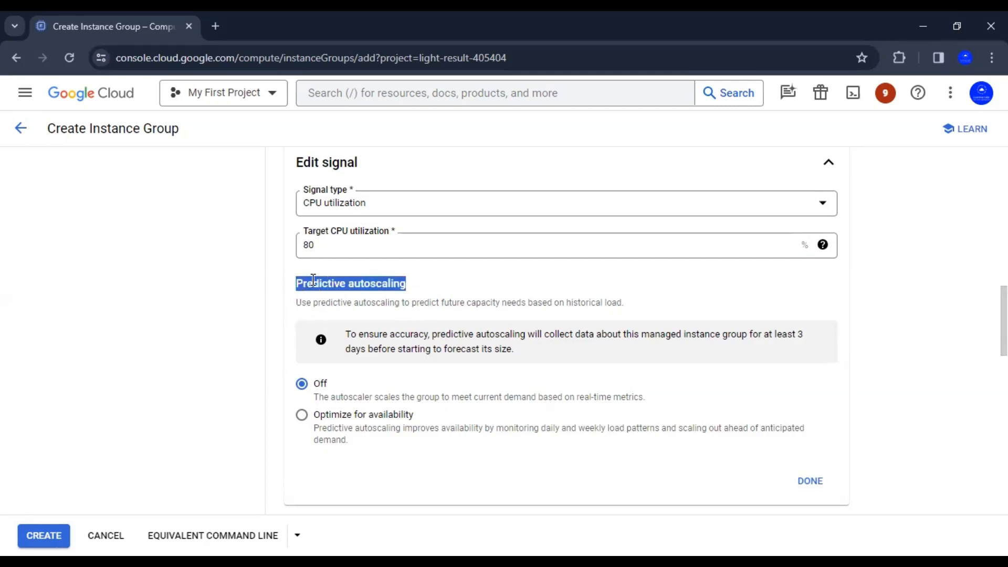
{"action": "left_click", "coordinate": [312, 284]}
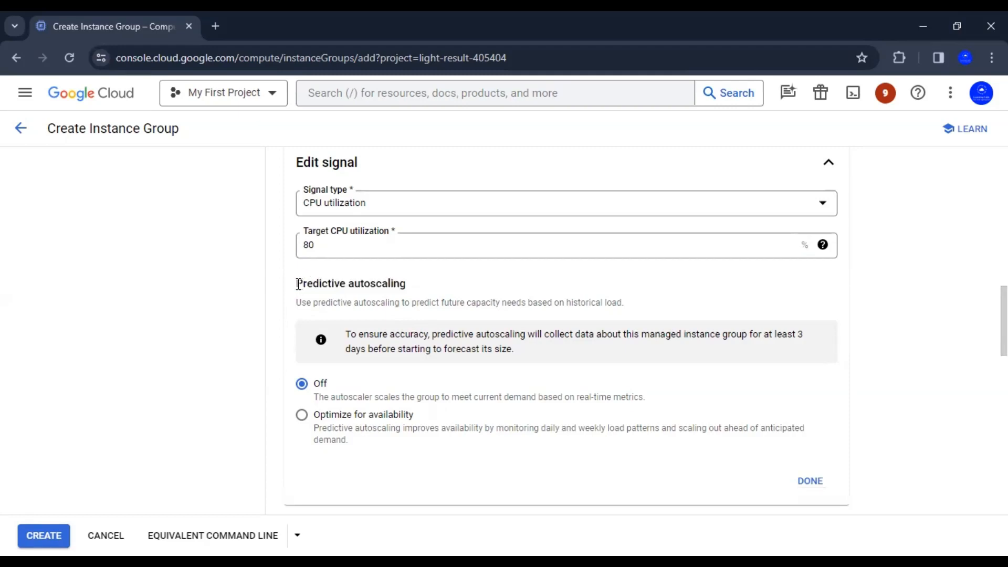
{"action": "mouse_move", "coordinate": [298, 284]}
{"action": "left_mouse_down"}
{"action": "mouse_move", "coordinate": [420, 285]}
{"action": "mouse_move", "coordinate": [297, 284]}
{"action": "left_mouse_up"}
{"action": "left_click", "coordinate": [420, 284]}
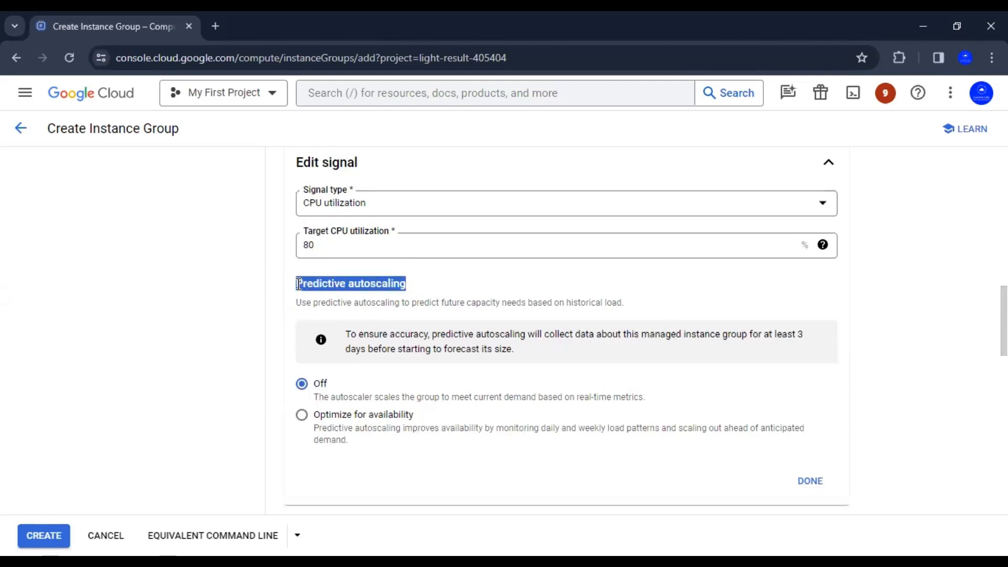
{"action": "left_click", "coordinate": [298, 285]}
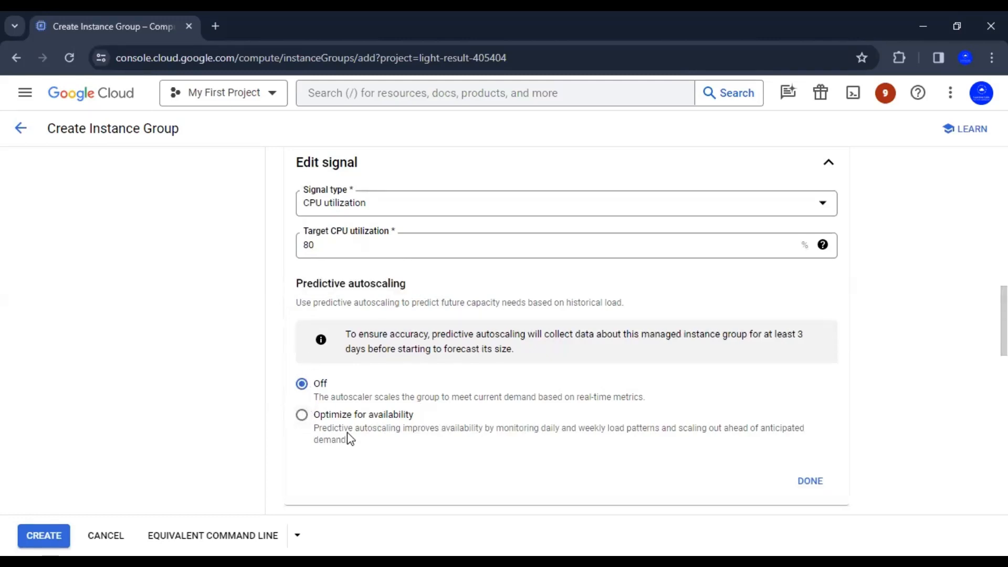
Step: Keep predictive autoscaling set to Off and finish editing the CPU utilization signal
{"action": "left_click", "coordinate": [303, 417]}
{"action": "left_click", "coordinate": [302, 384]}
{"action": "scroll", "coordinate": [922, 297], "scroll_direction": "down", "scroll_amount": 1}
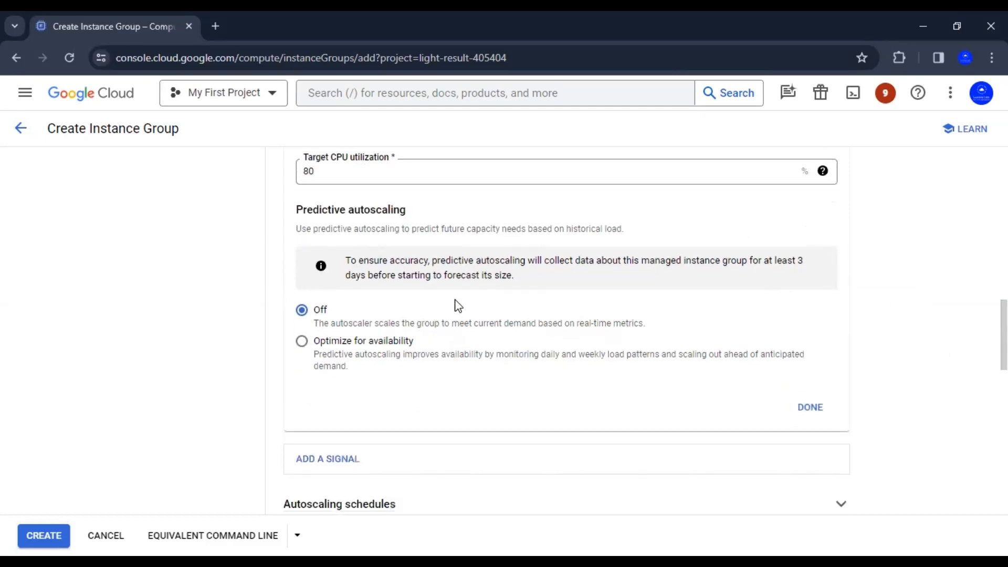
{"action": "scroll", "coordinate": [891, 326], "scroll_direction": "up", "scroll_amount": 1}
{"action": "scroll", "coordinate": [891, 327], "scroll_direction": "down", "scroll_amount": 2}
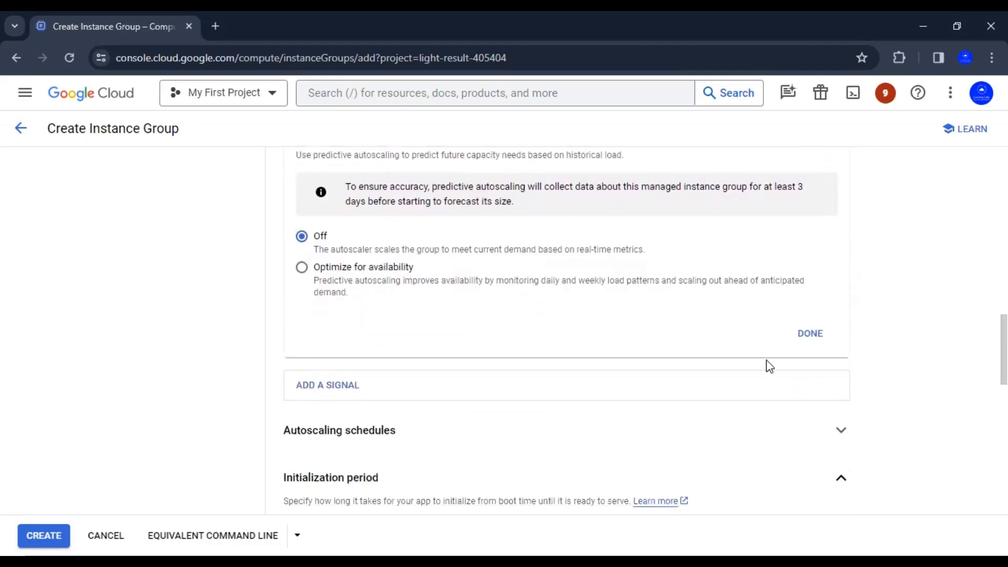
{"action": "left_click", "coordinate": [816, 337]}
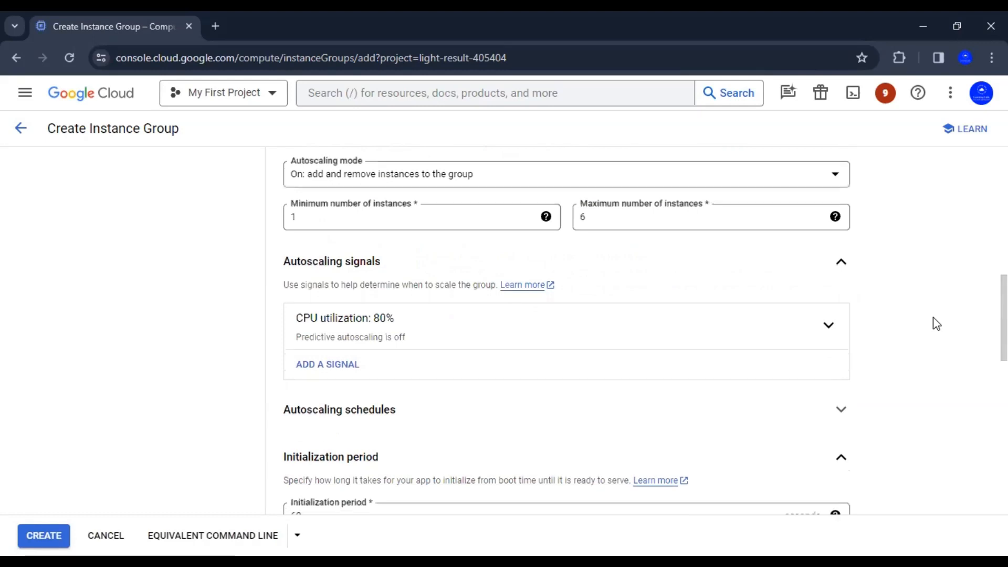
Step: Expand the autoscaling schedules section and read how the group can be scaled on a regular schedule
{"action": "scroll", "coordinate": [938, 325], "scroll_direction": "down", "scroll_amount": 2}
{"action": "left_click", "coordinate": [850, 275]}
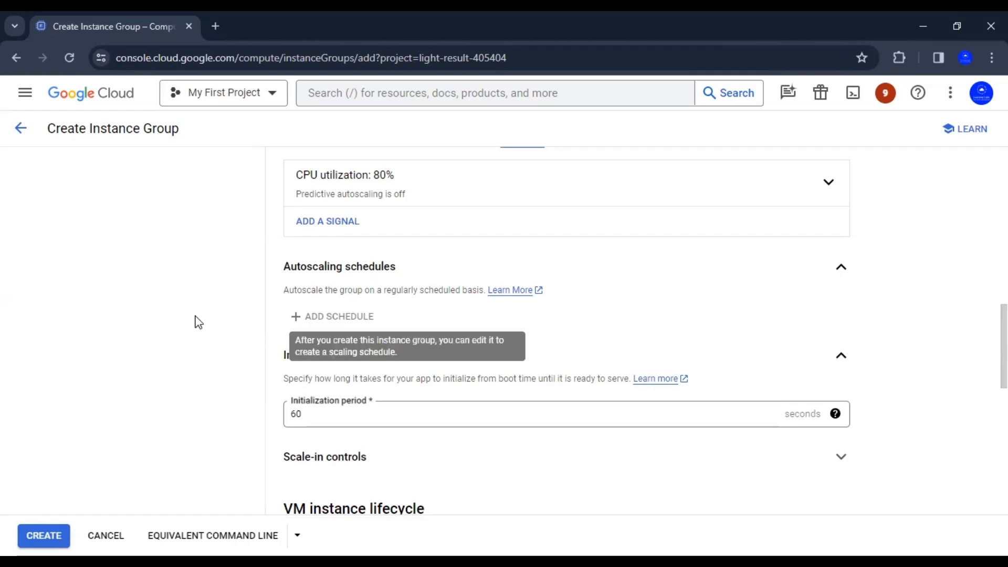
{"action": "left_click_drag", "start_coordinate": [283, 292], "coordinate": [369, 290]}
{"action": "left_click", "coordinate": [368, 292]}
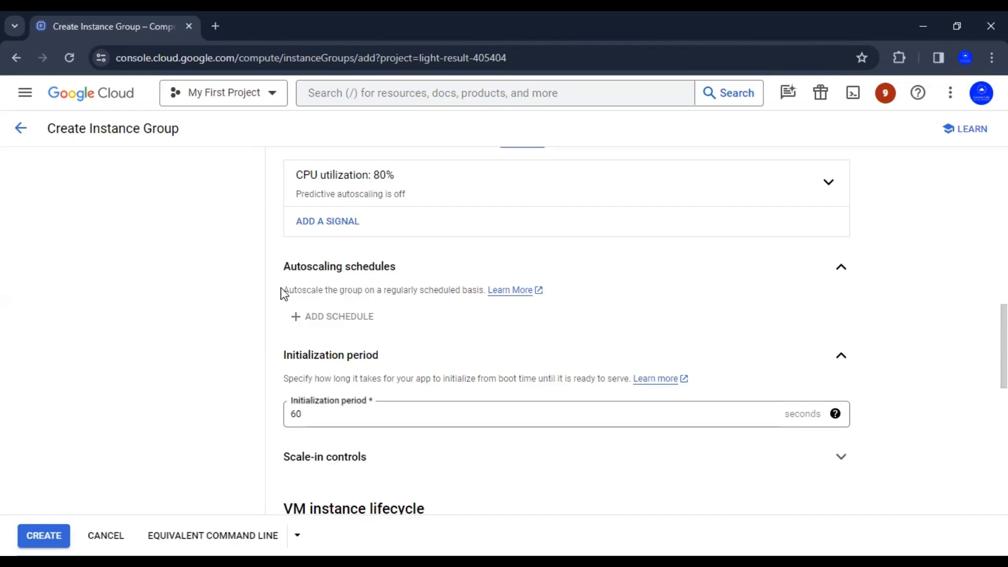
{"action": "left_click_drag", "start_coordinate": [282, 292], "coordinate": [428, 291]}
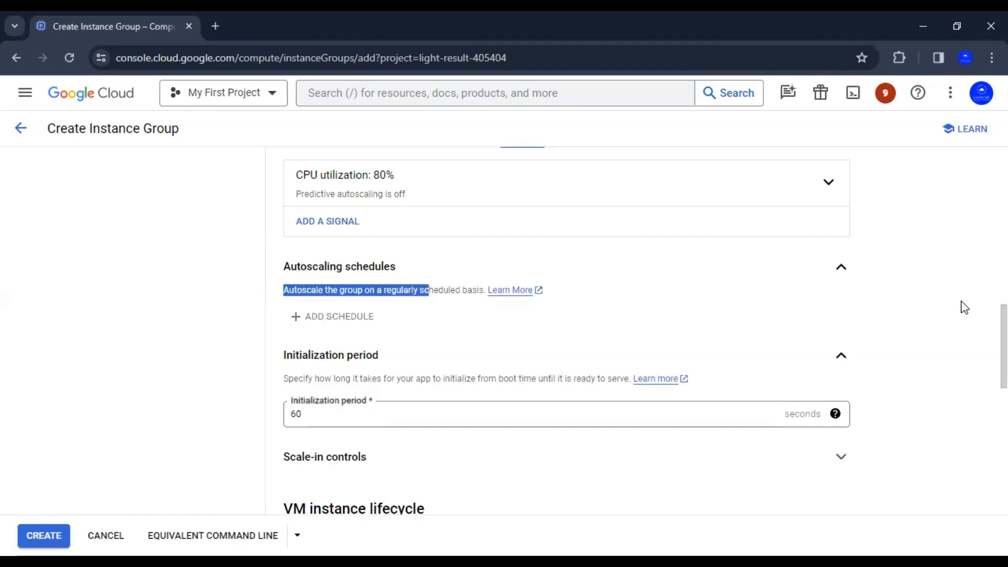
{"action": "left_click", "coordinate": [927, 308]}
{"action": "scroll", "coordinate": [927, 309], "scroll_direction": "down", "scroll_amount": 3}
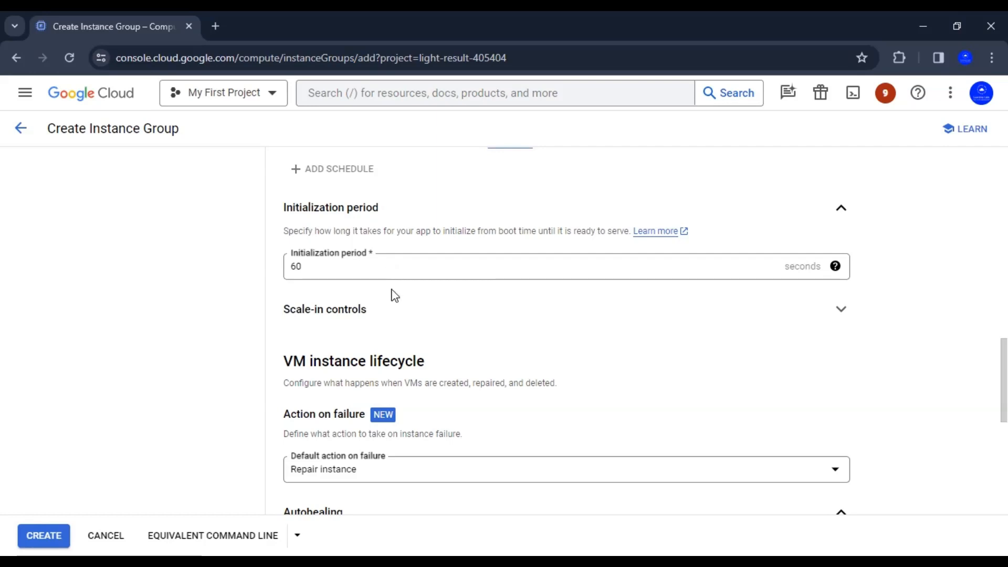
Step: Try enabling scale-in controls to inspect the limit, unit and time window settings, and disable them again
{"action": "left_click", "coordinate": [326, 313]}
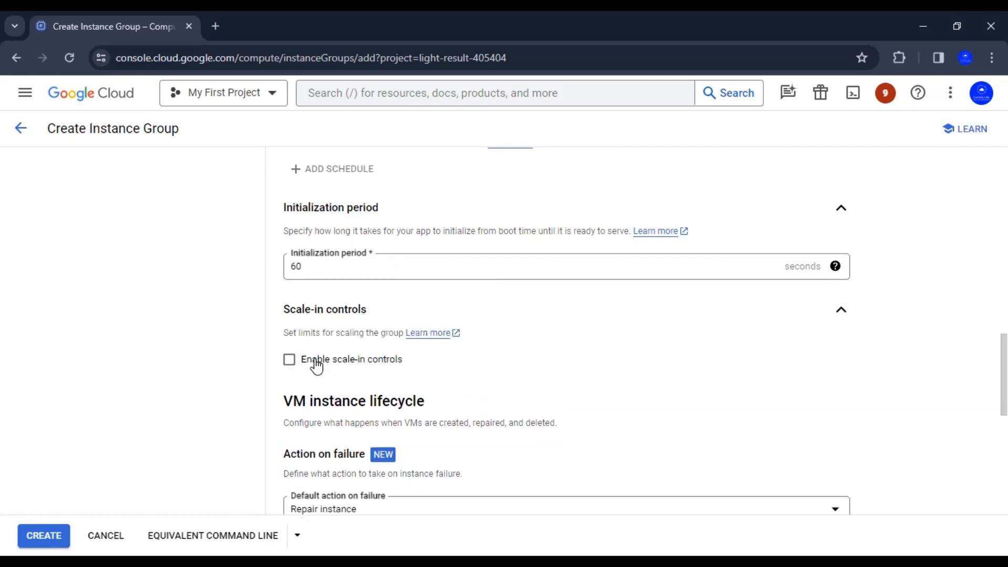
{"action": "left_click", "coordinate": [289, 360]}
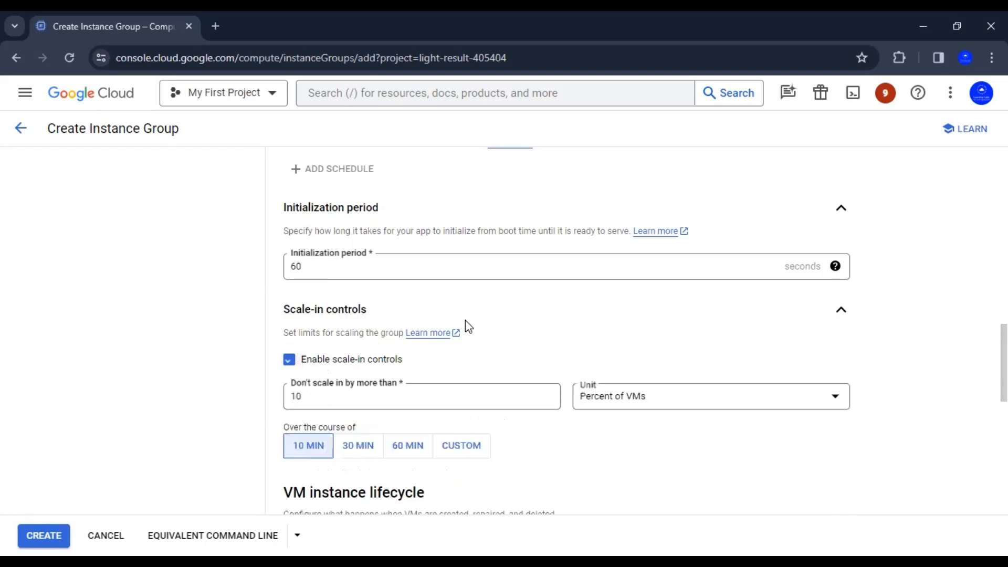
{"action": "left_click", "coordinate": [544, 321]}
{"action": "left_click", "coordinate": [371, 311]}
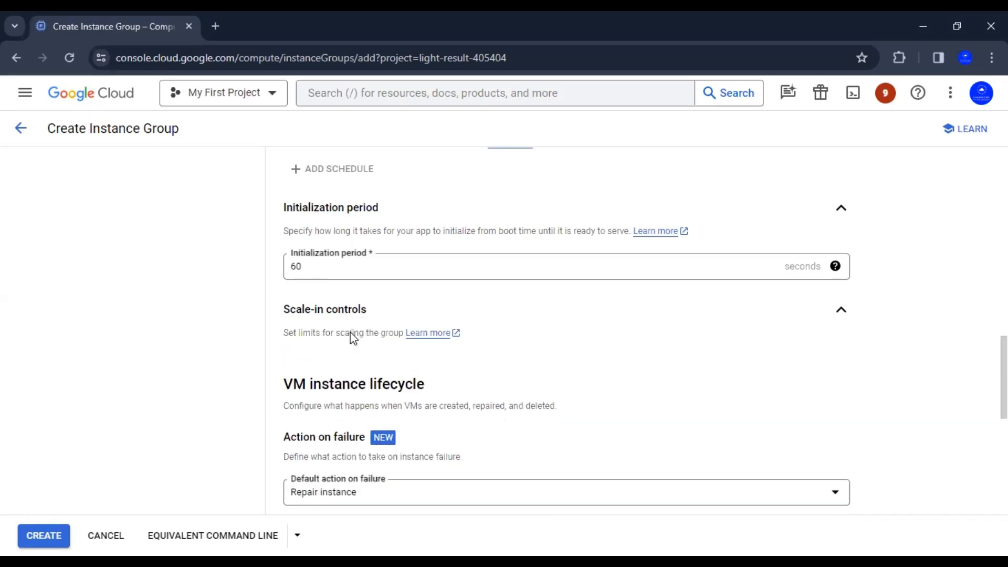
{"action": "left_click", "coordinate": [309, 395]}
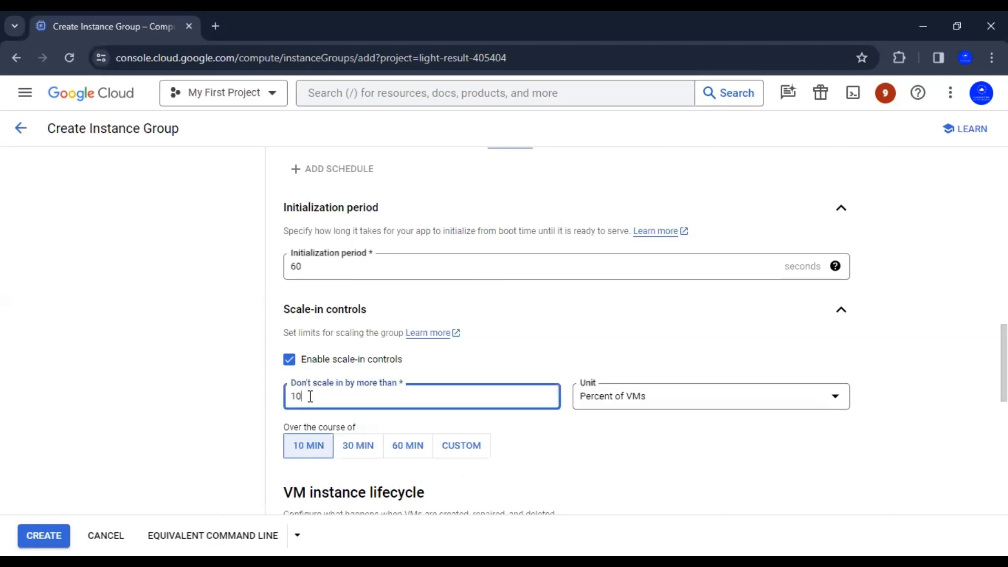
{"action": "left_click", "coordinate": [916, 356]}
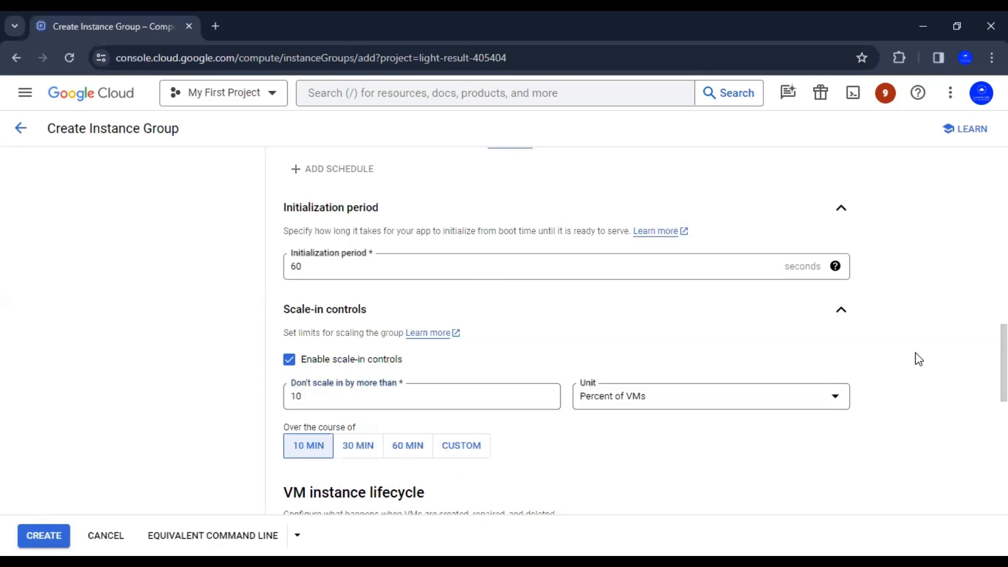
{"action": "scroll", "coordinate": [916, 355], "scroll_direction": "down", "scroll_amount": 2}
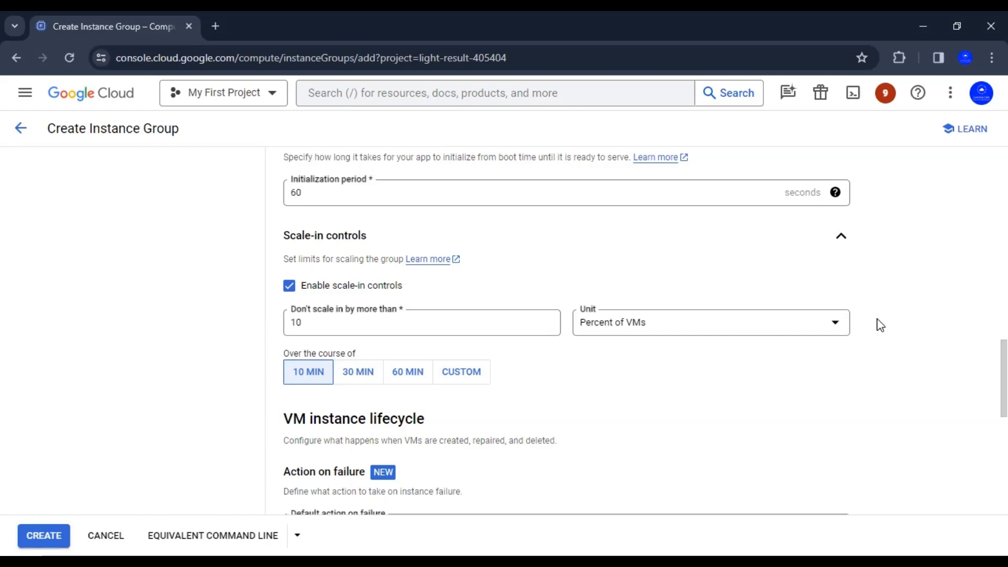
{"action": "left_click", "coordinate": [338, 321]}
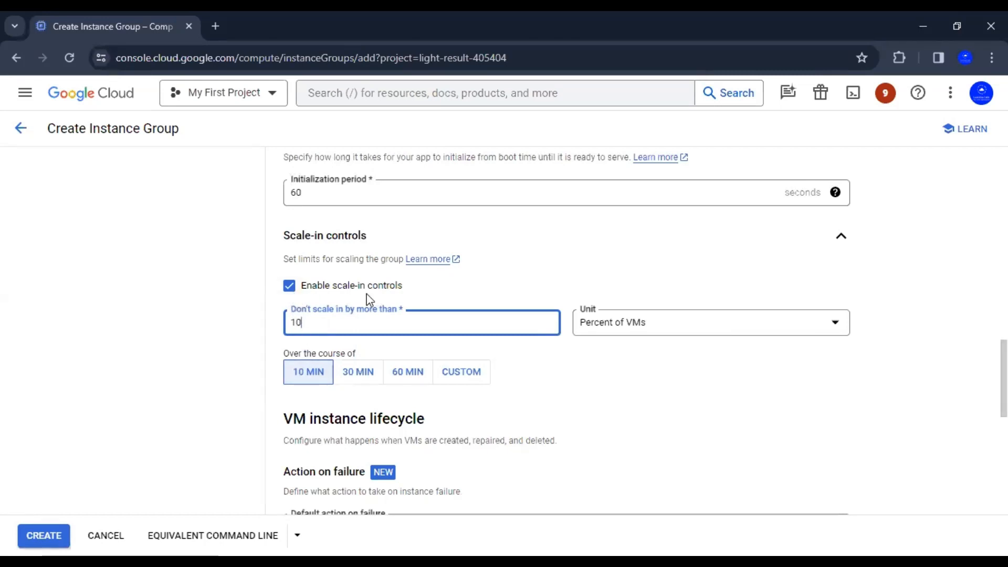
{"action": "left_click", "coordinate": [289, 287]}
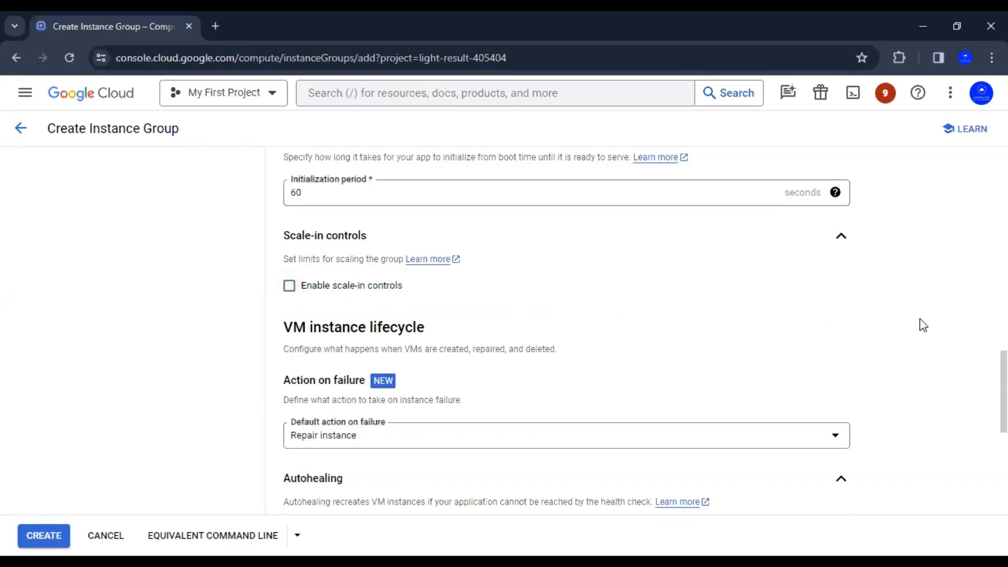
Step: Keep Repair instance as the default action on failure in the VM instance lifecycle settings
{"action": "scroll", "coordinate": [920, 320], "scroll_direction": "down", "scroll_amount": 1}
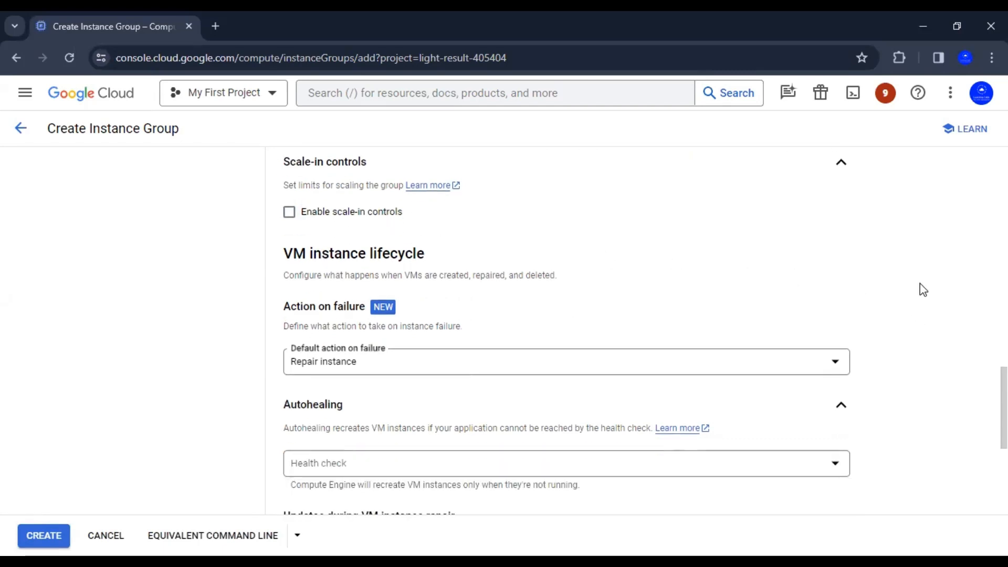
{"action": "scroll", "coordinate": [919, 289], "scroll_direction": "down", "scroll_amount": 1}
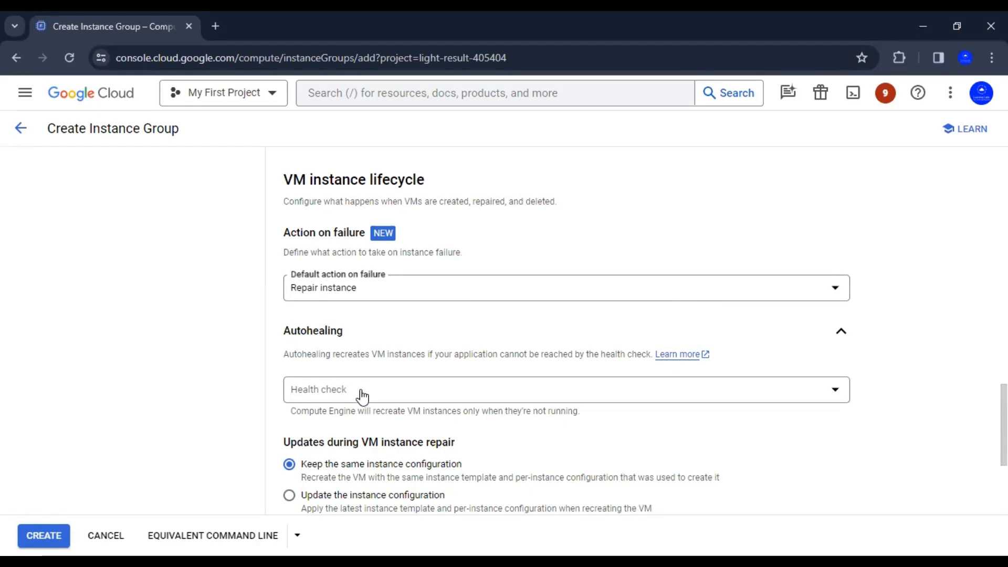
{"action": "left_click", "coordinate": [352, 293]}
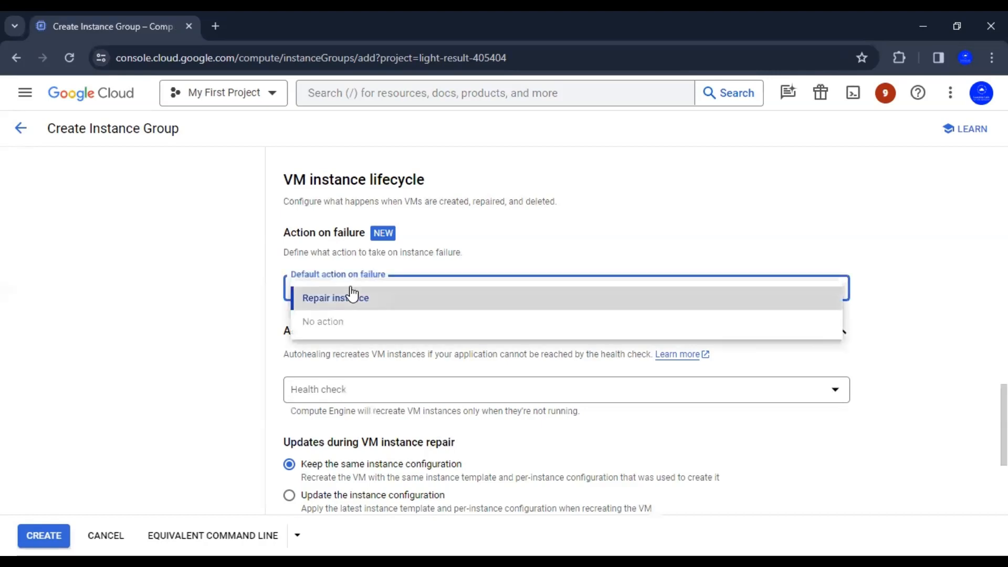
{"action": "left_click", "coordinate": [343, 303]}
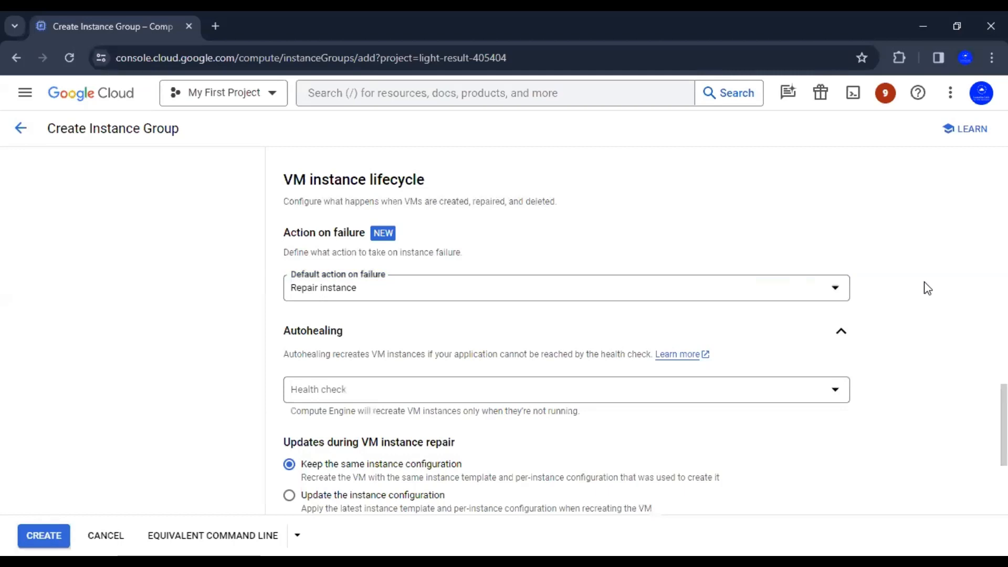
Step: Start creating a new health check for the instance group's autohealing
{"action": "scroll", "coordinate": [922, 289], "scroll_direction": "down", "scroll_amount": 2}
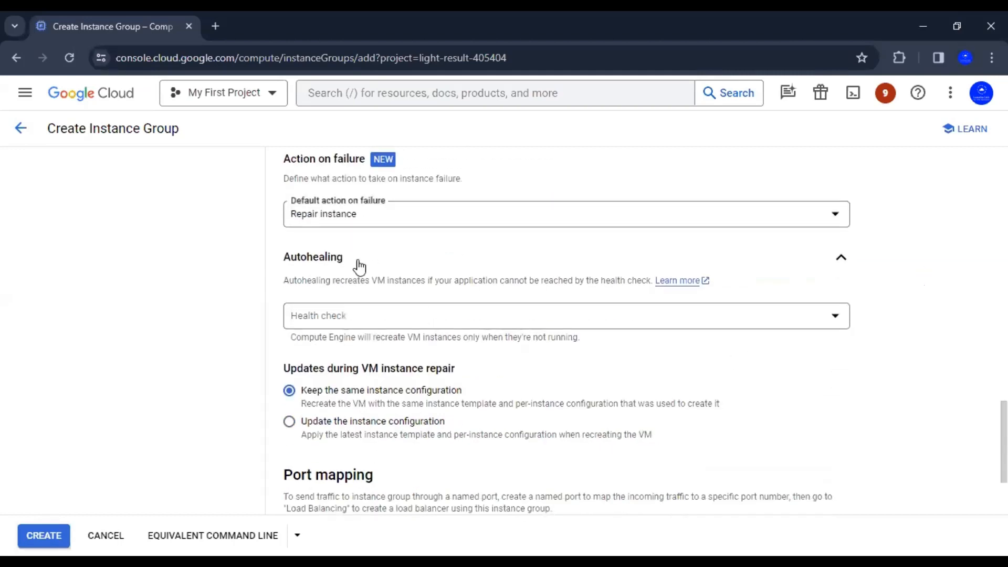
{"action": "left_click", "coordinate": [359, 323]}
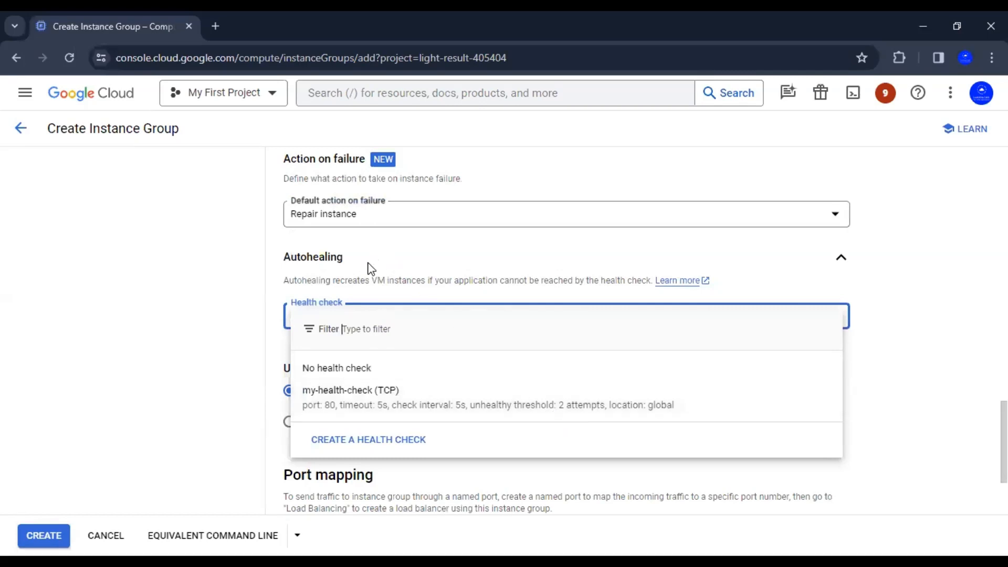
{"action": "left_click", "coordinate": [369, 267]}
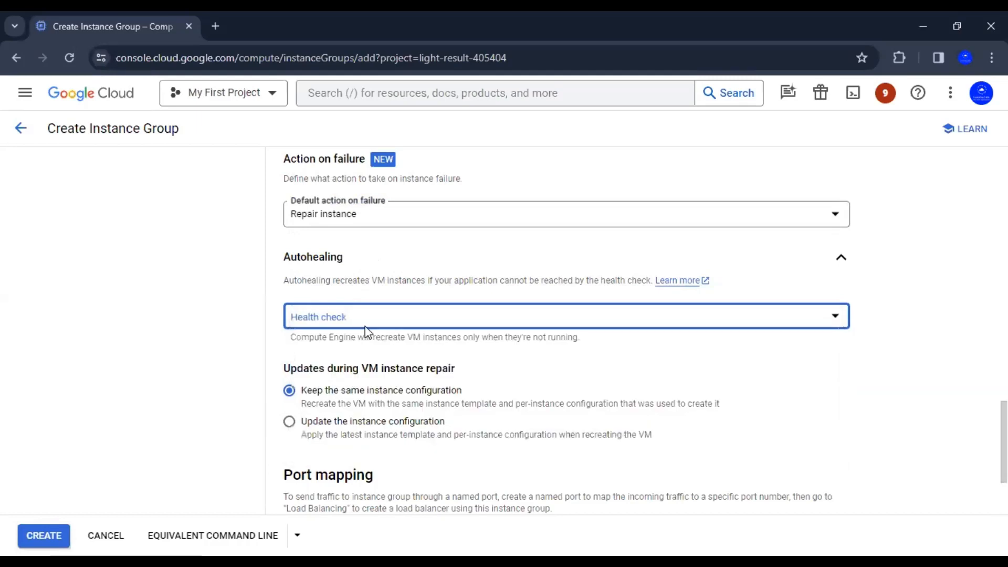
{"action": "left_click", "coordinate": [365, 319]}
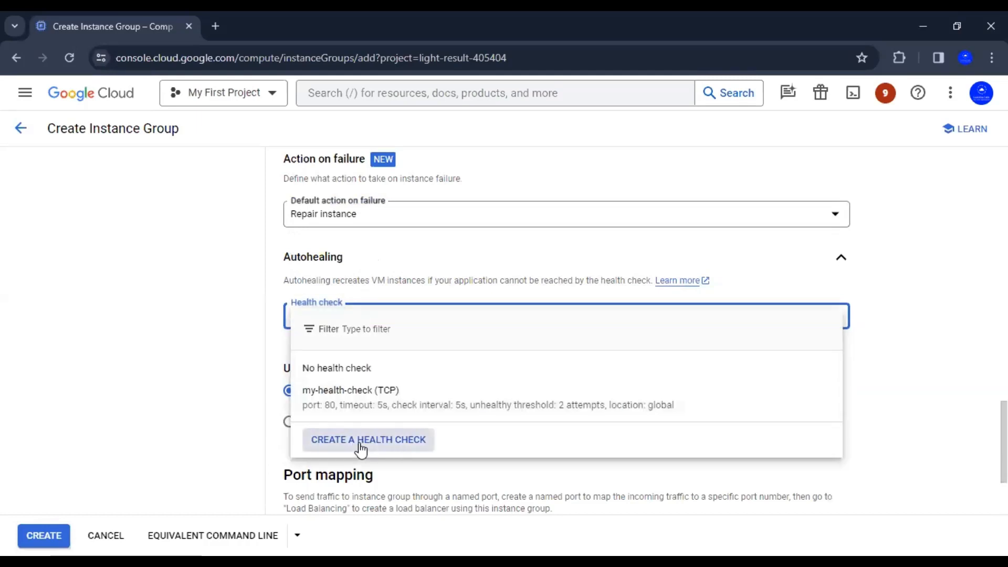
{"action": "left_click", "coordinate": [361, 446]}
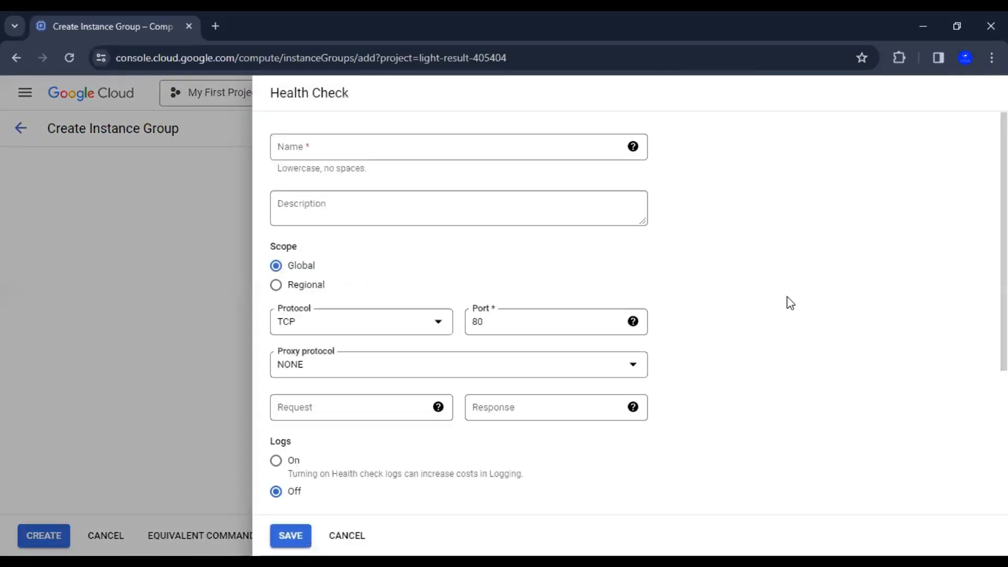
Step: Name the new health check custom-health-for-apache-servers
{"action": "left_click", "coordinate": [504, 151]}
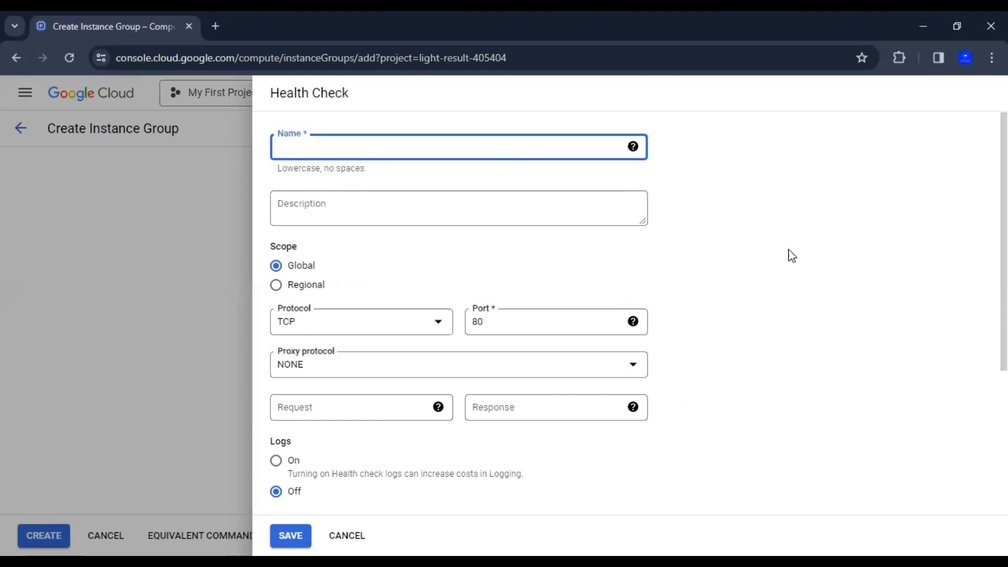
{"action": "scroll", "coordinate": [805, 274], "scroll_direction": "down", "scroll_amount": 3}
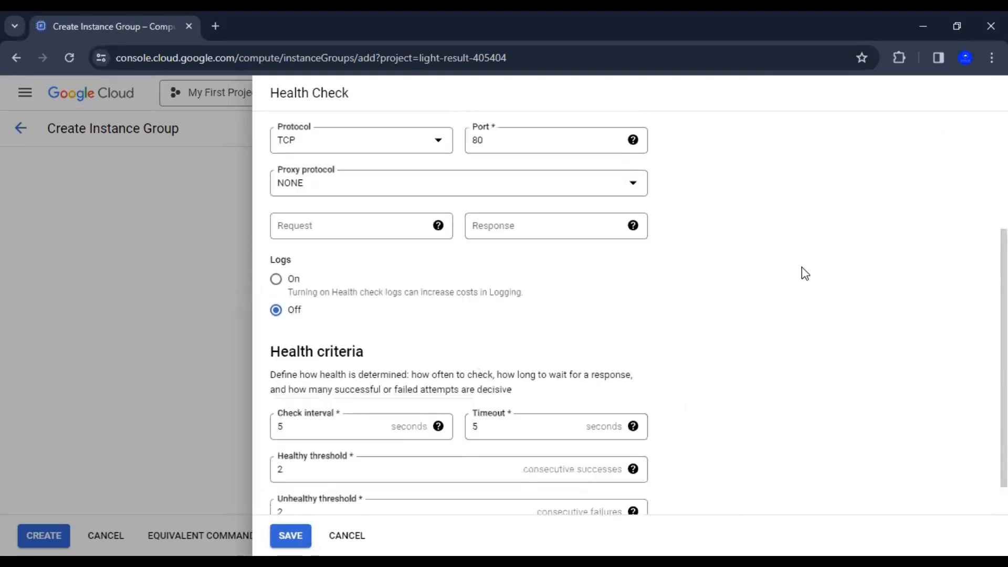
{"action": "scroll", "coordinate": [805, 274], "scroll_direction": "up", "scroll_amount": 3}
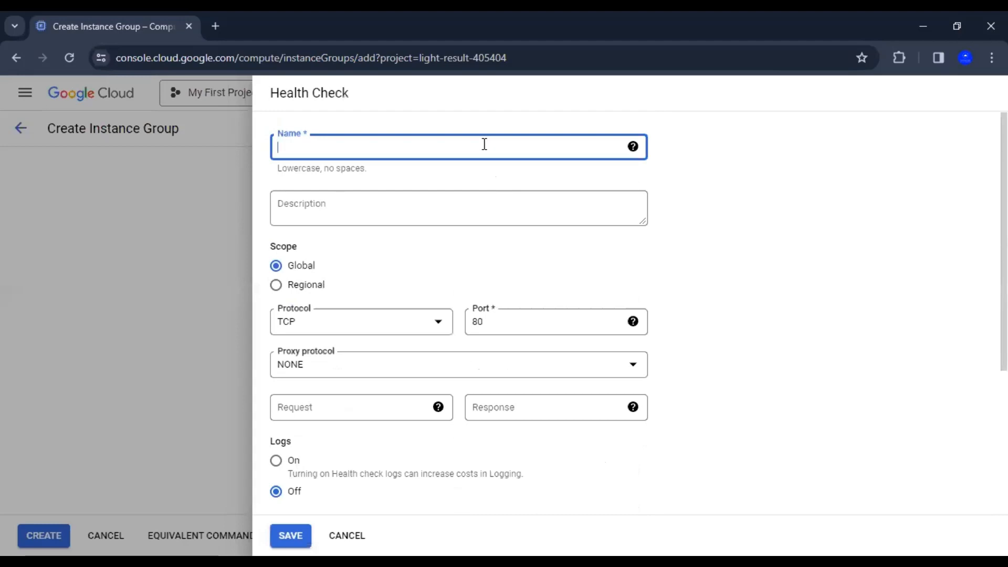
{"action": "type", "text": "custom-health-for-apach"}
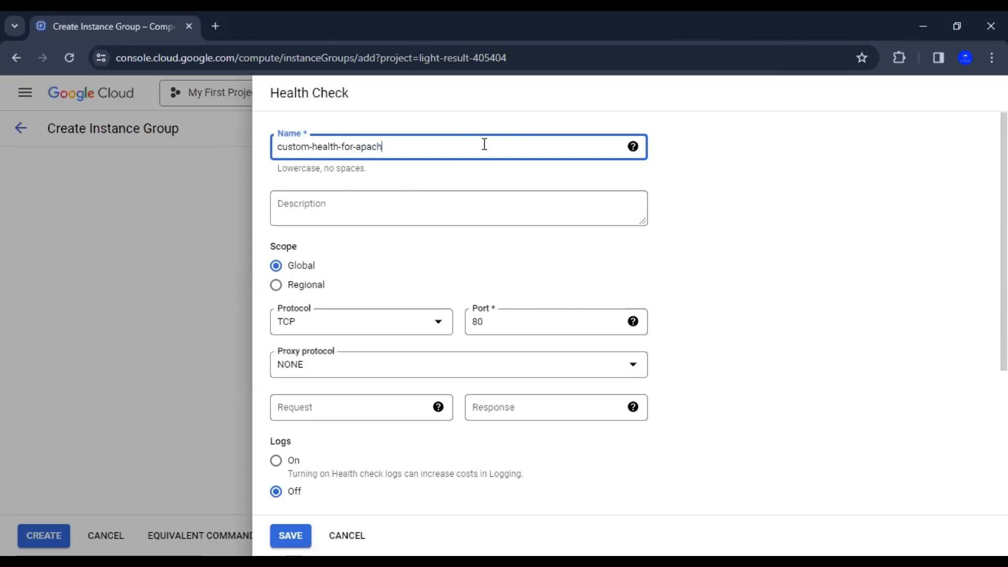
{"action": "type", "text": "e-servers"}
{"action": "left_click", "coordinate": [789, 215]}
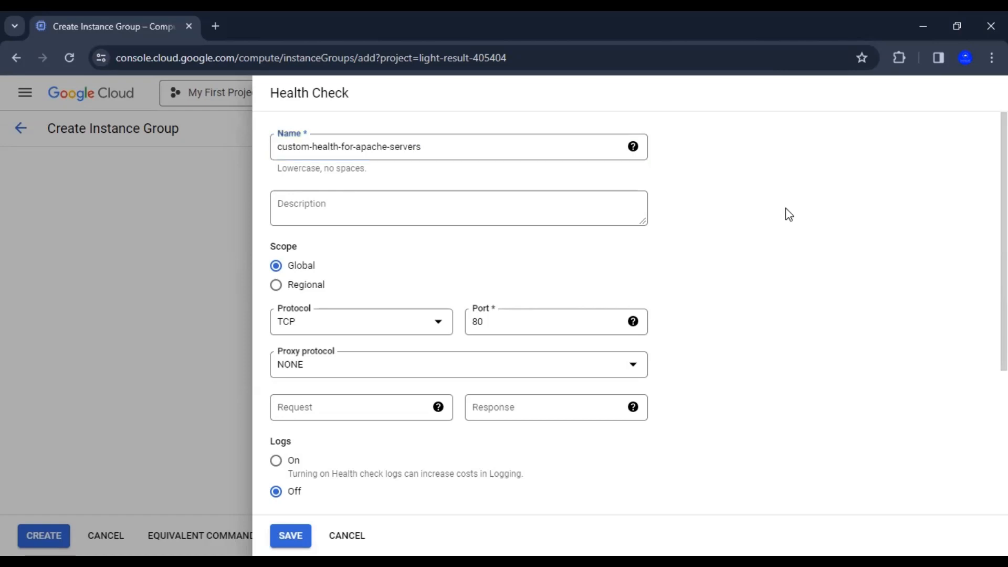
{"action": "left_click", "coordinate": [458, 150]}
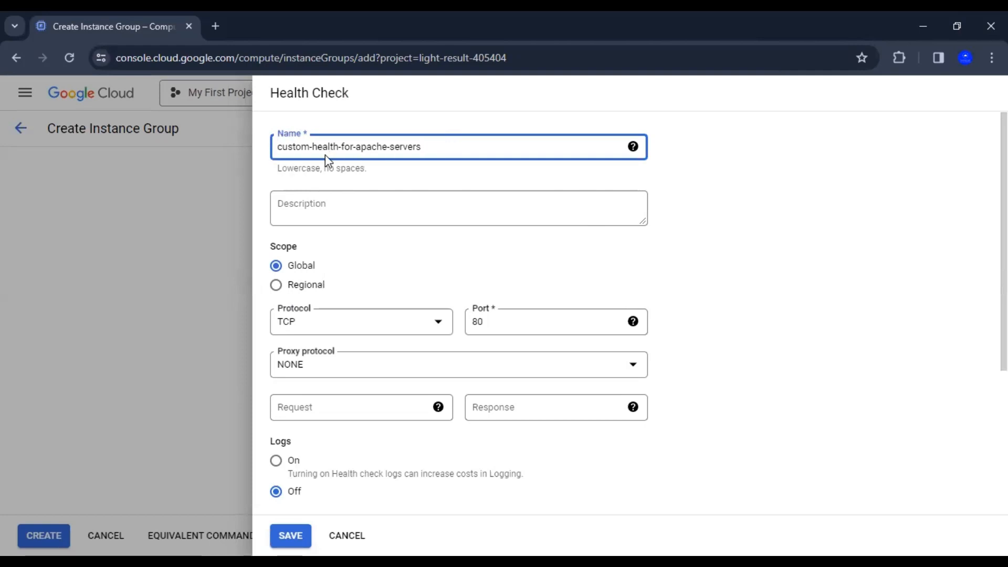
{"action": "left_click_drag", "start_coordinate": [438, 148], "coordinate": [264, 151]}
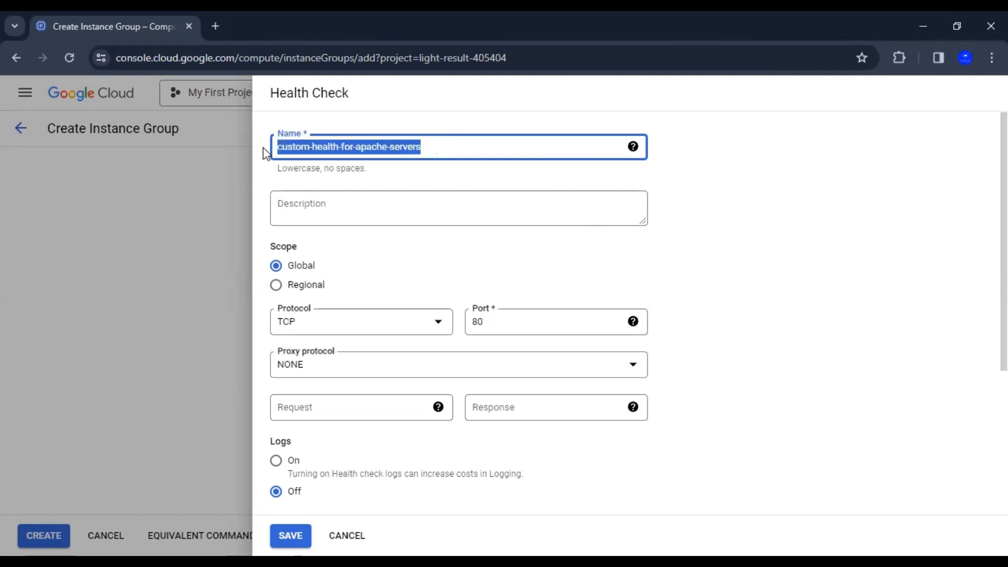
{"action": "left_click", "coordinate": [778, 181]}
{"action": "left_click_drag", "start_coordinate": [432, 147], "coordinate": [273, 148]}
{"action": "left_click", "coordinate": [753, 190]}
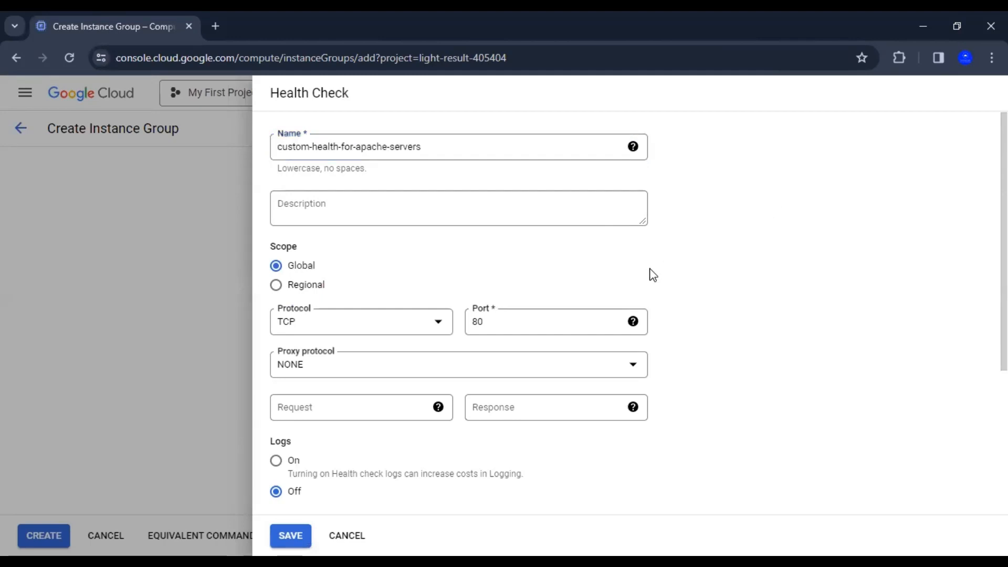
{"action": "left_click_drag", "start_coordinate": [431, 147], "coordinate": [277, 148]}
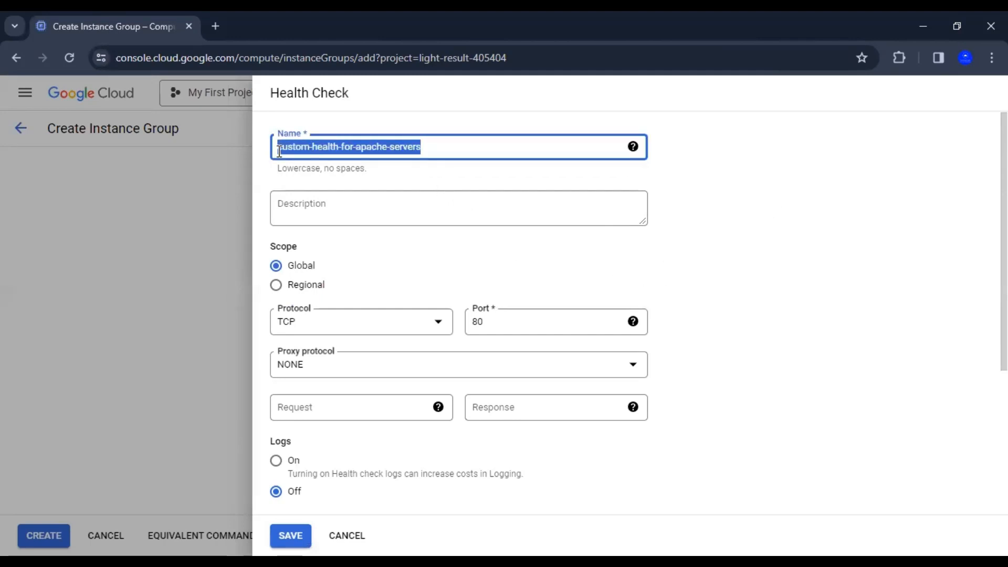
{"action": "left_click", "coordinate": [895, 256]}
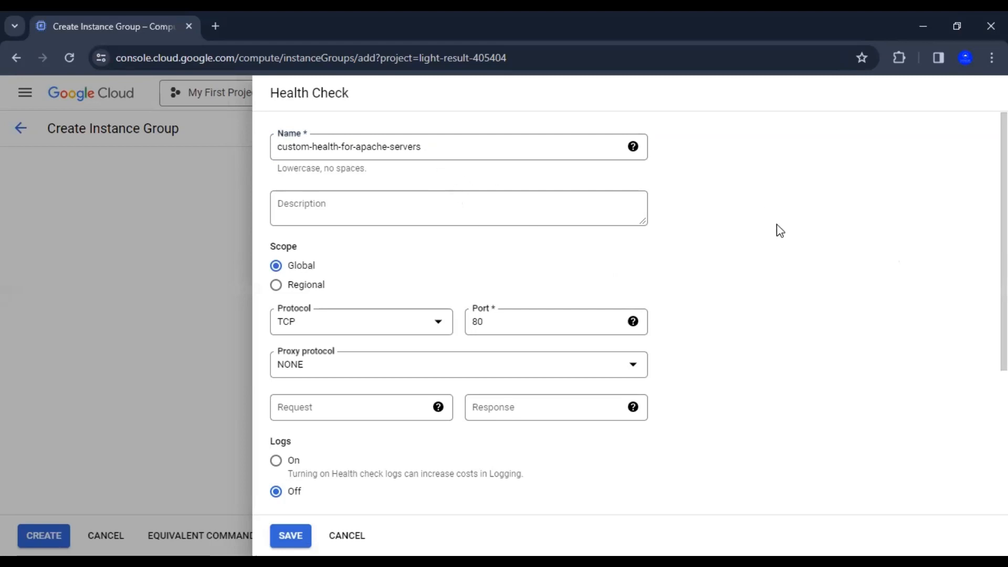
Step: Set the health check's scope to Regional in us-central1 (Iowa), keeping the TCP protocol on port 80
{"action": "scroll", "coordinate": [822, 280], "scroll_direction": "down", "scroll_amount": 2}
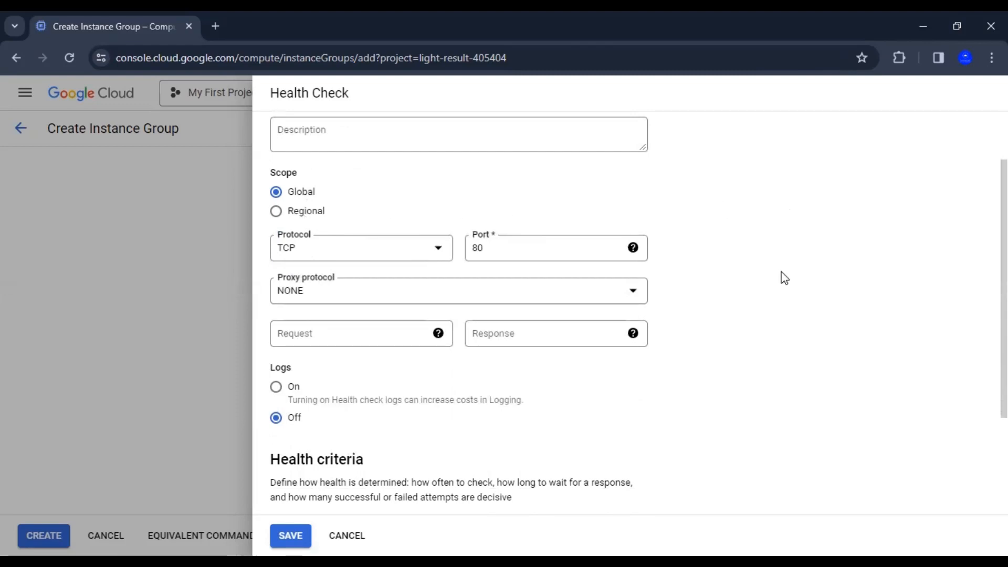
{"action": "left_click", "coordinate": [276, 211]}
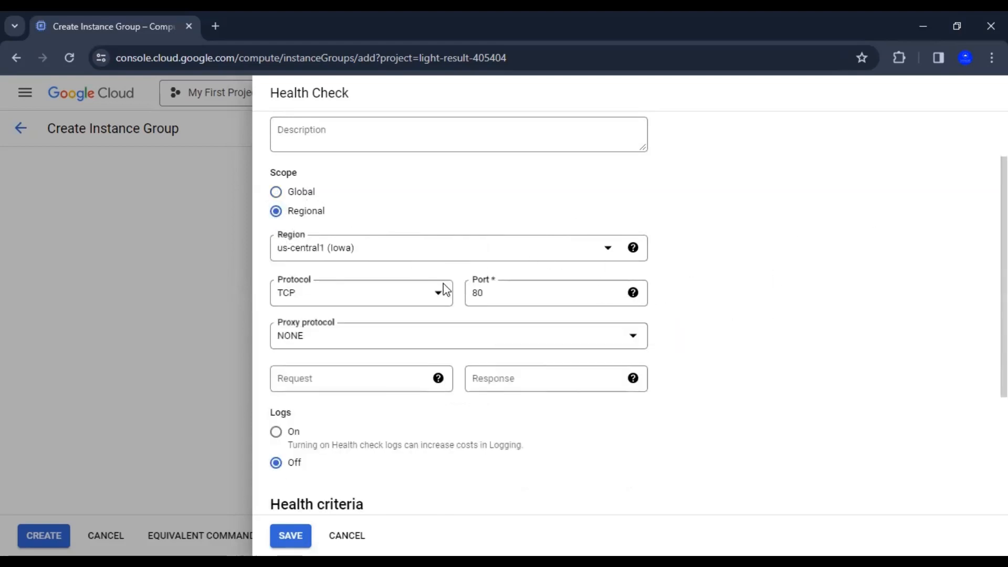
{"action": "left_click", "coordinate": [633, 247]}
{"action": "scroll", "coordinate": [698, 294], "scroll_direction": "down", "scroll_amount": 1}
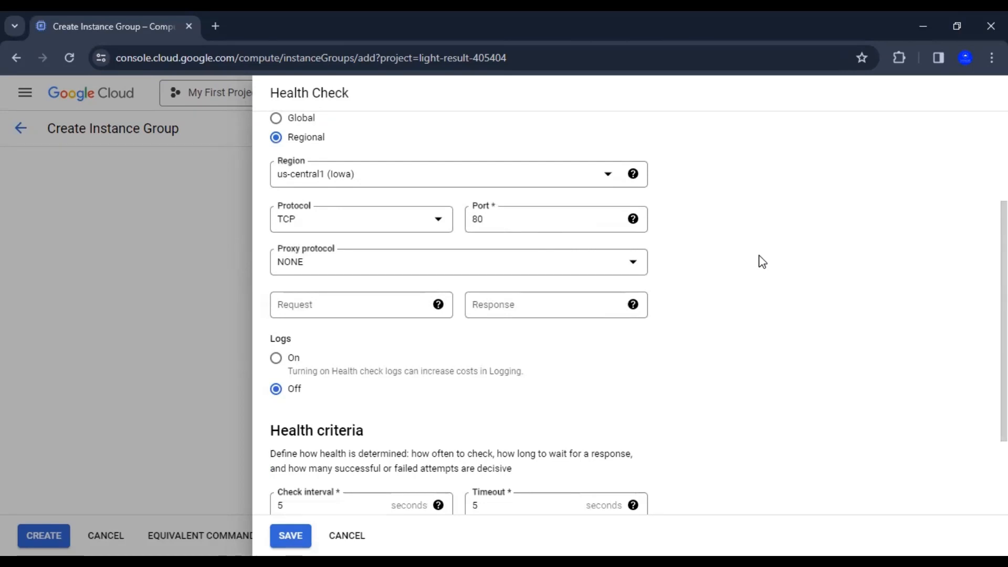
{"action": "left_click", "coordinate": [487, 221]}
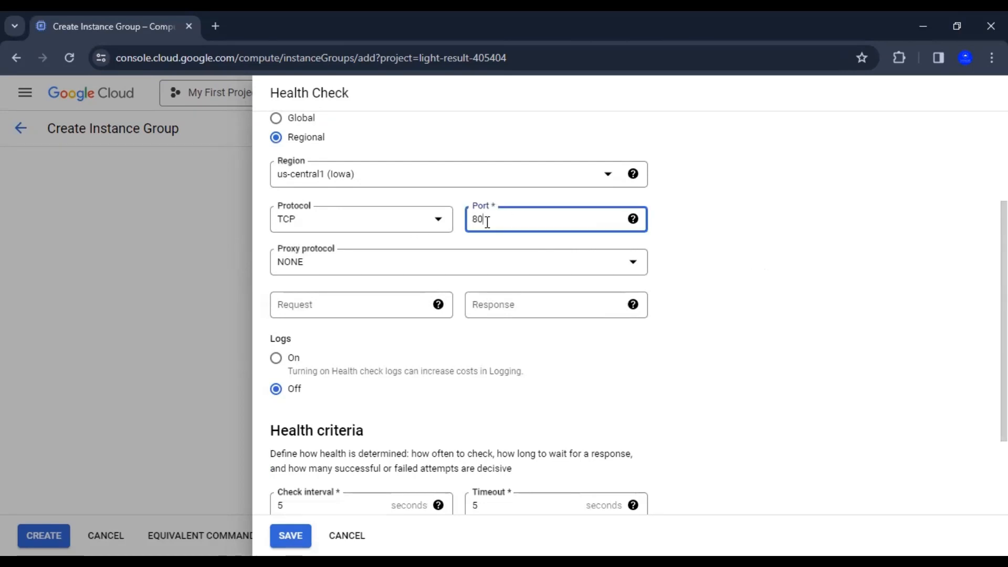
{"action": "left_click", "coordinate": [686, 241]}
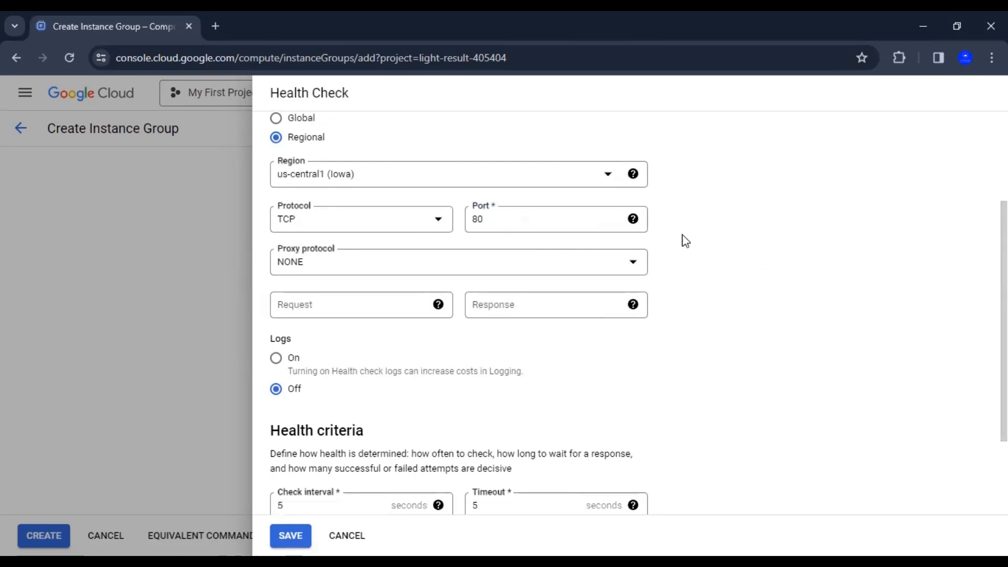
{"action": "left_click", "coordinate": [493, 221]}
{"action": "left_click_drag", "start_coordinate": [493, 221], "coordinate": [470, 223]}
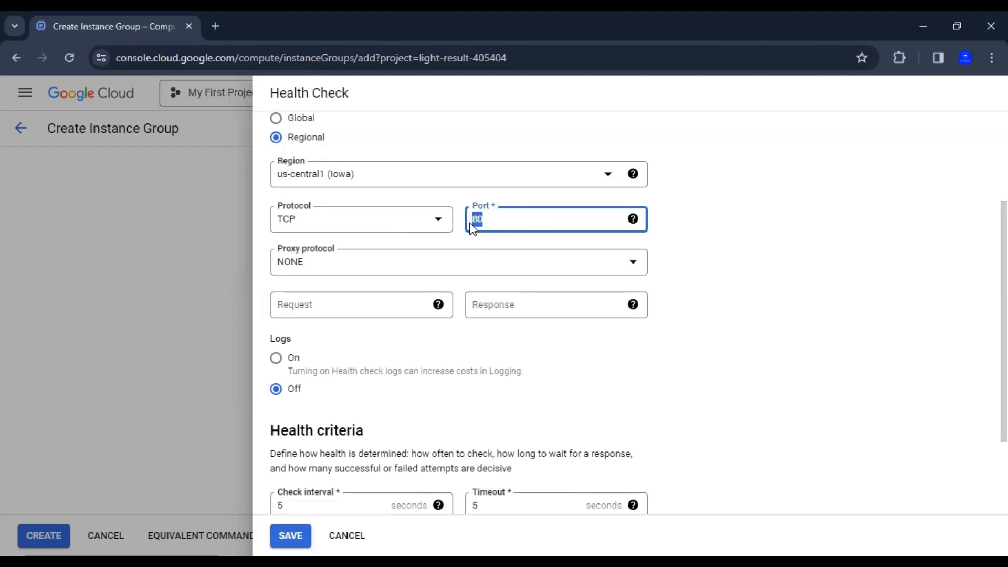
{"action": "left_click", "coordinate": [732, 256]}
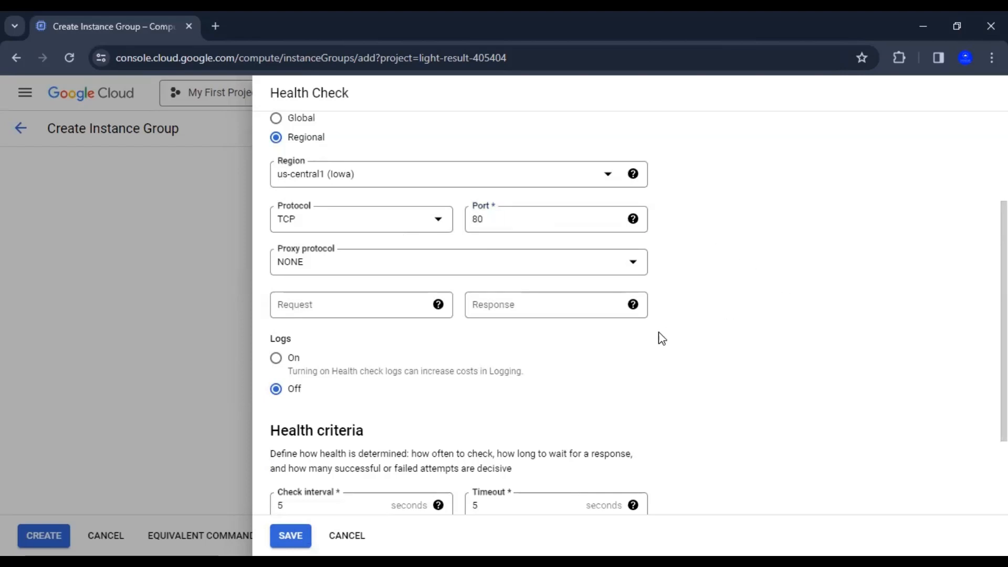
Step: Review the check interval and timeout in the health criteria, including the help text for the timeout
{"action": "scroll", "coordinate": [669, 327], "scroll_direction": "down", "scroll_amount": 2}
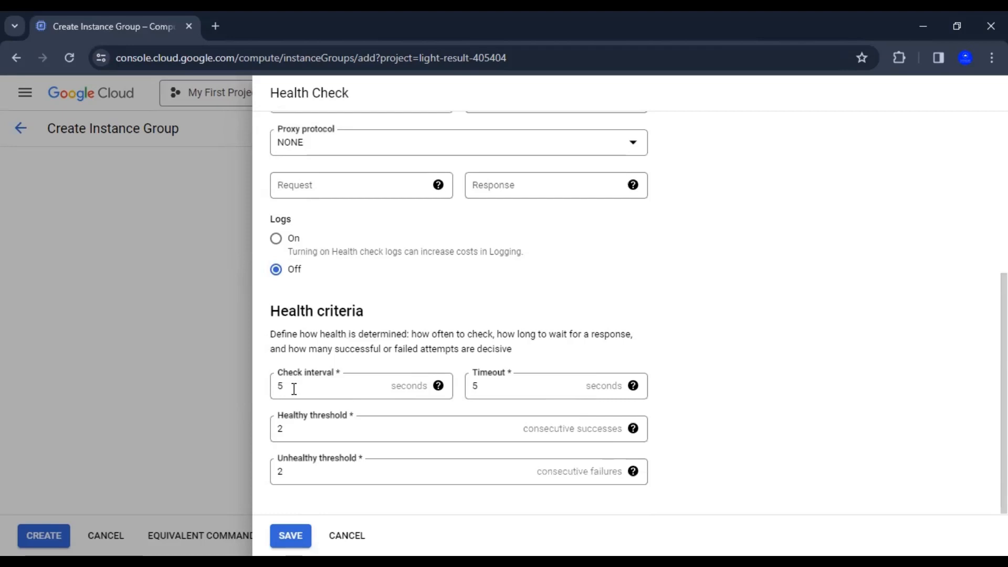
{"action": "left_click_drag", "start_coordinate": [284, 387], "coordinate": [276, 394]}
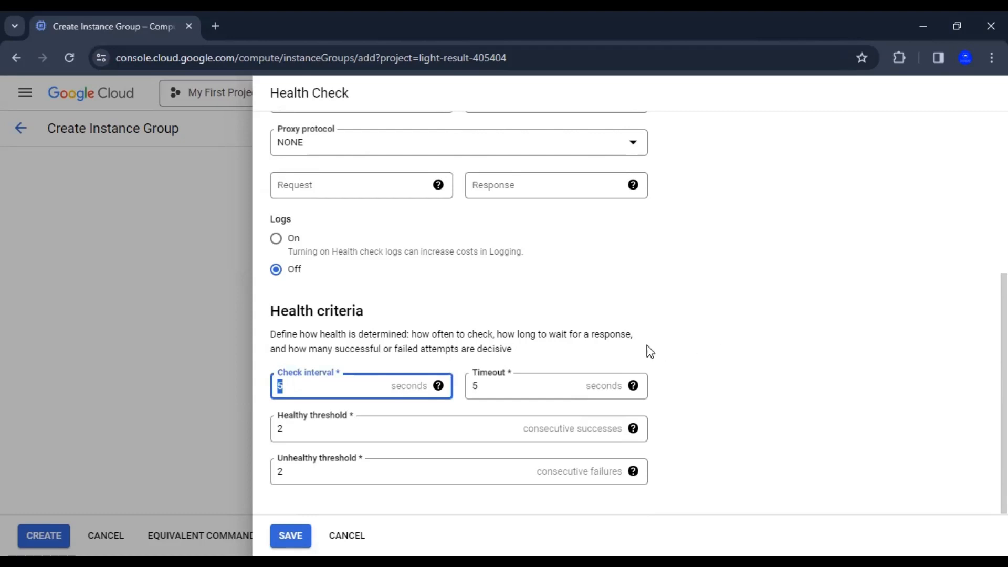
{"action": "left_click", "coordinate": [617, 336]}
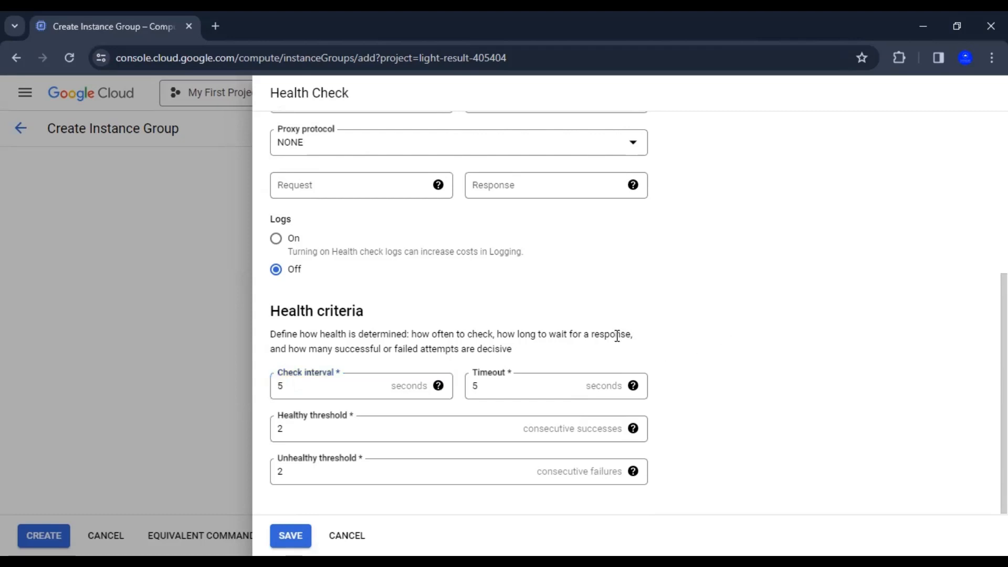
{"action": "left_click", "coordinate": [287, 384]}
{"action": "left_click", "coordinate": [380, 343]}
{"action": "left_click", "coordinate": [632, 387]}
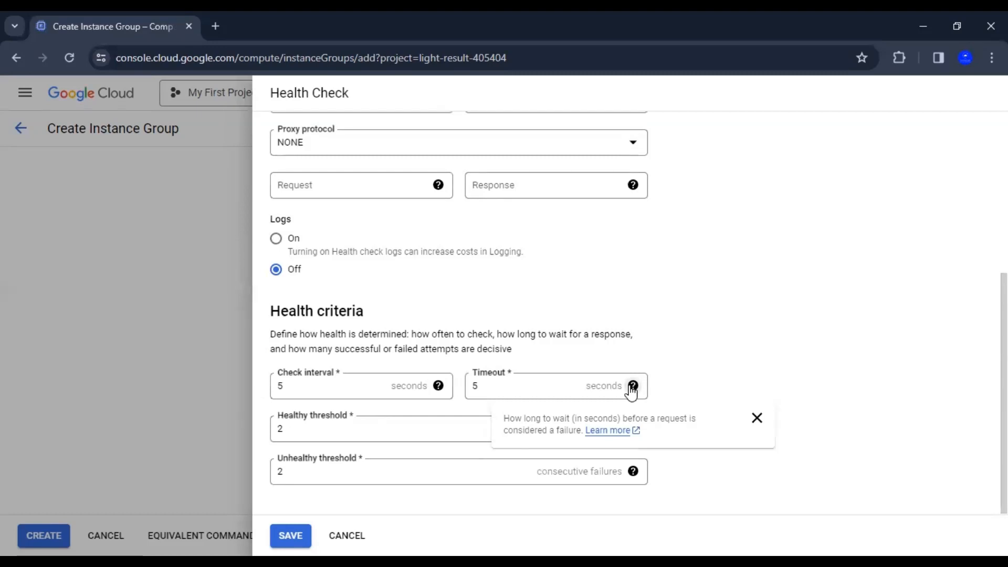
{"action": "left_click", "coordinate": [488, 385]}
{"action": "left_click", "coordinate": [488, 385]}
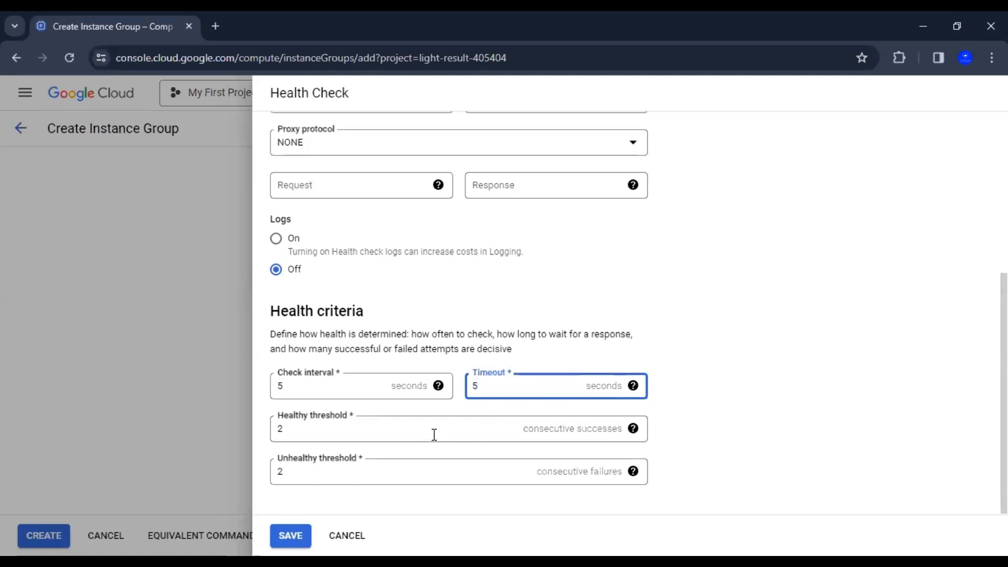
Step: Keep the healthy and unhealthy thresholds at 2 and save the health check
{"action": "mouse_move", "coordinate": [636, 434]}
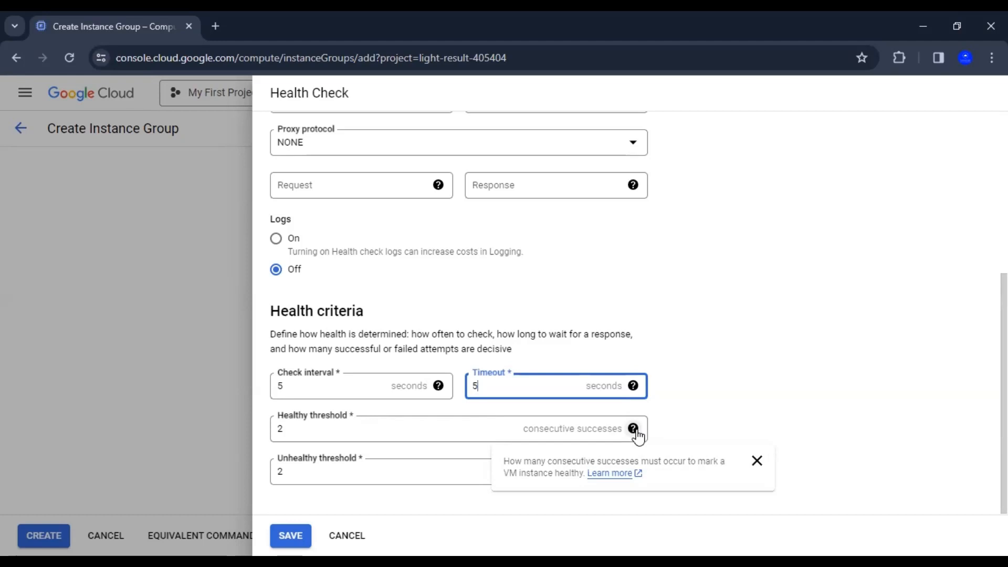
{"action": "left_click", "coordinate": [297, 427]}
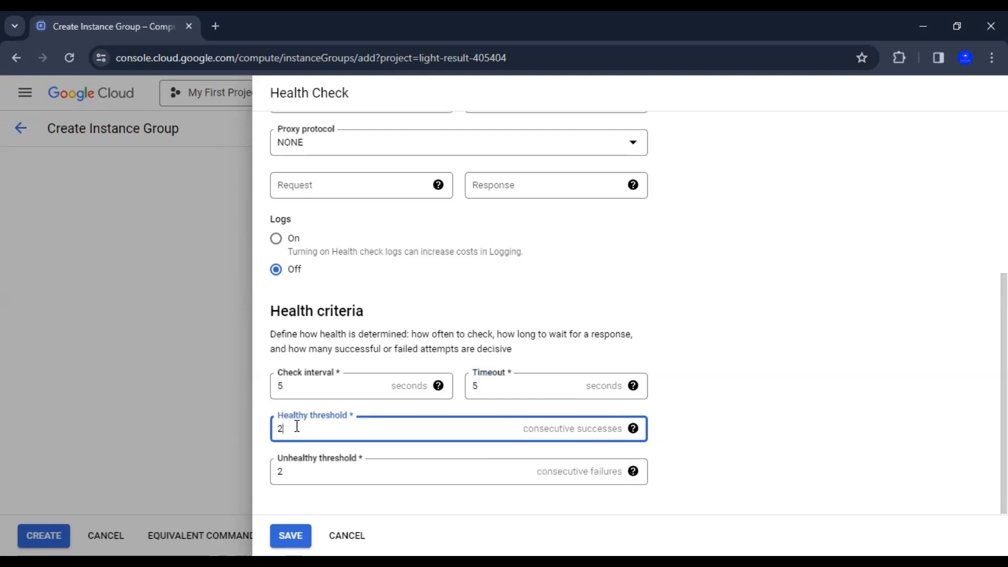
{"action": "left_click", "coordinate": [299, 476]}
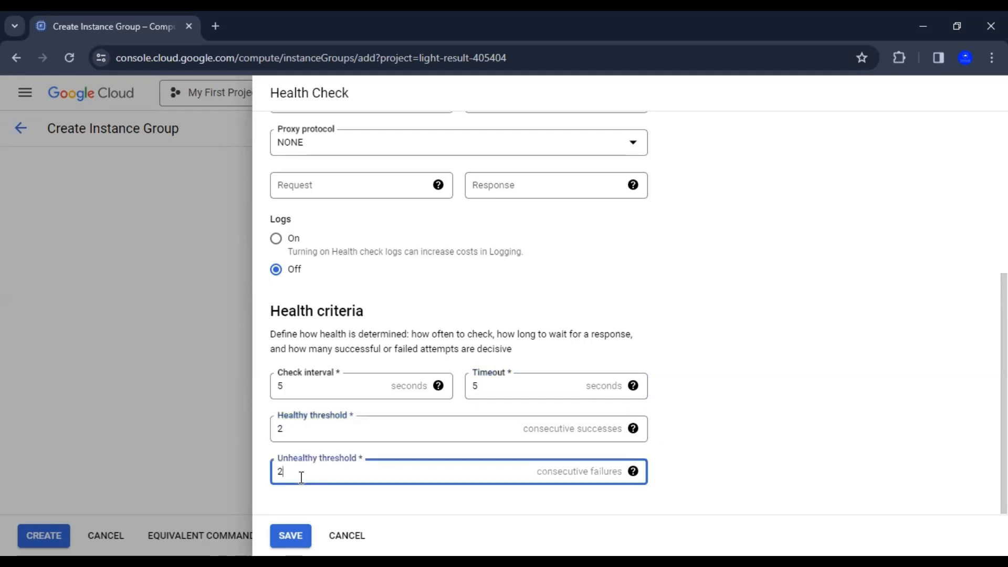
{"action": "left_click", "coordinate": [761, 429]}
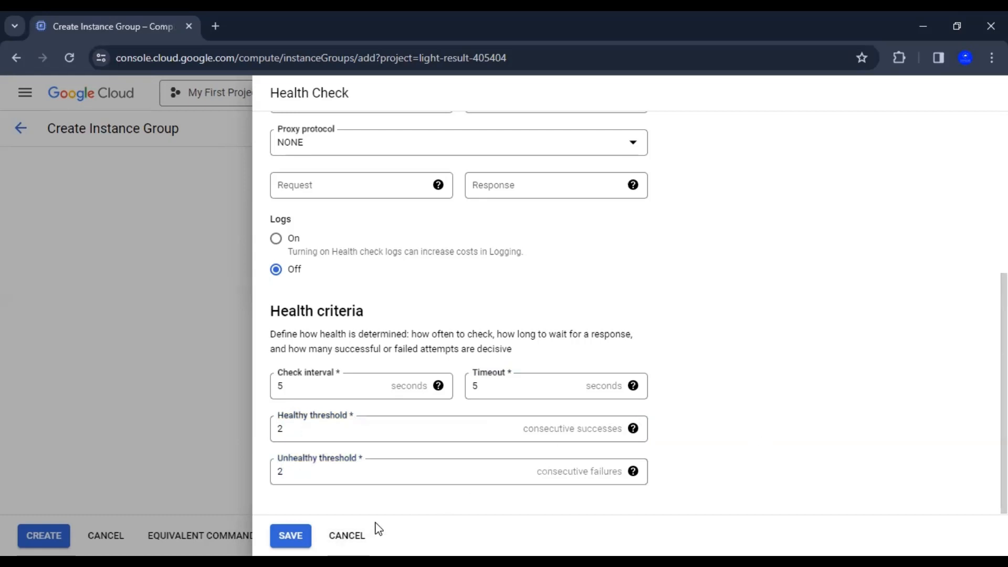
{"action": "left_click", "coordinate": [294, 534]}
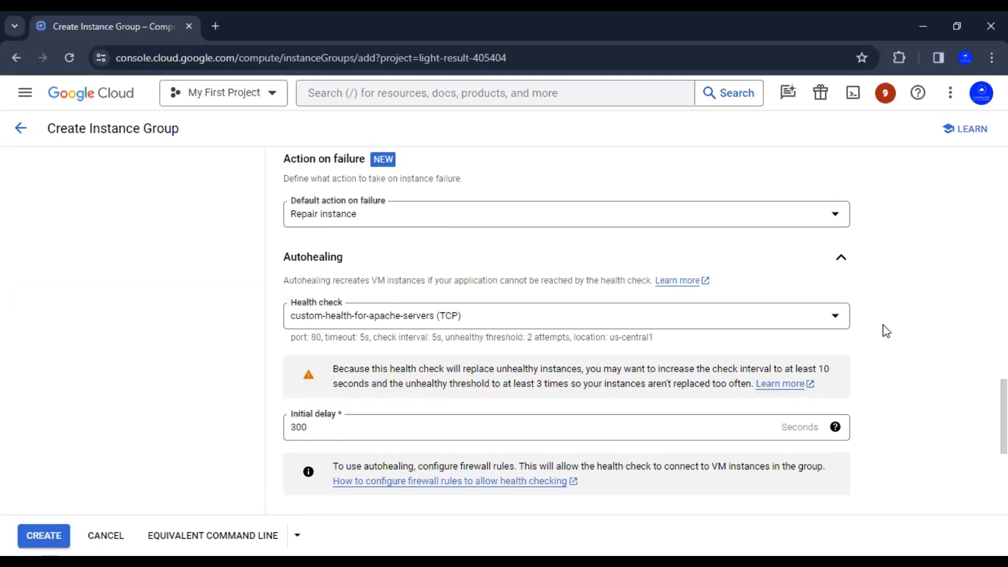
Step: Set the updates during VM instance repair to Update the instance configuration
{"action": "scroll", "coordinate": [887, 331], "scroll_direction": "down", "scroll_amount": 3}
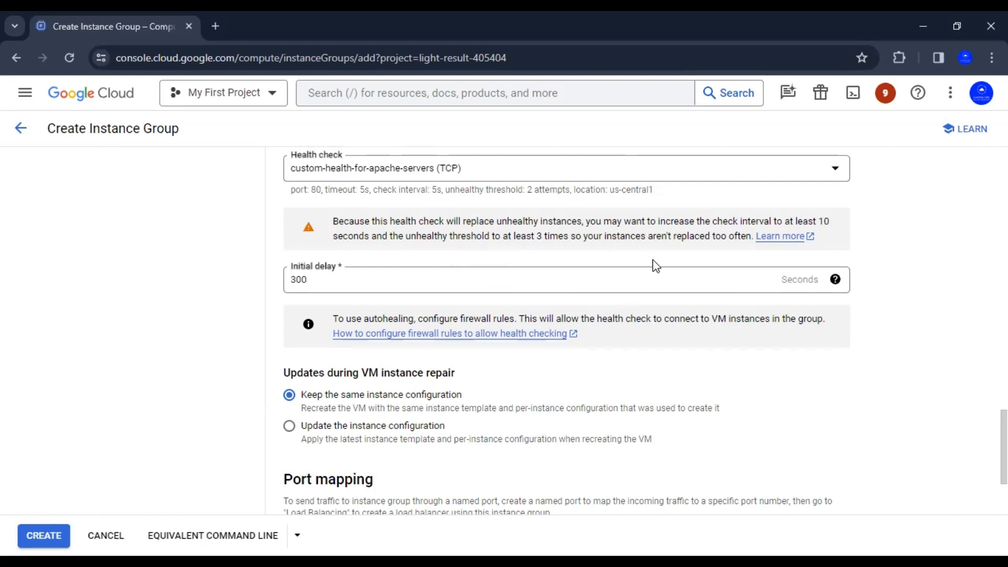
{"action": "scroll", "coordinate": [905, 274], "scroll_direction": "down", "scroll_amount": 2}
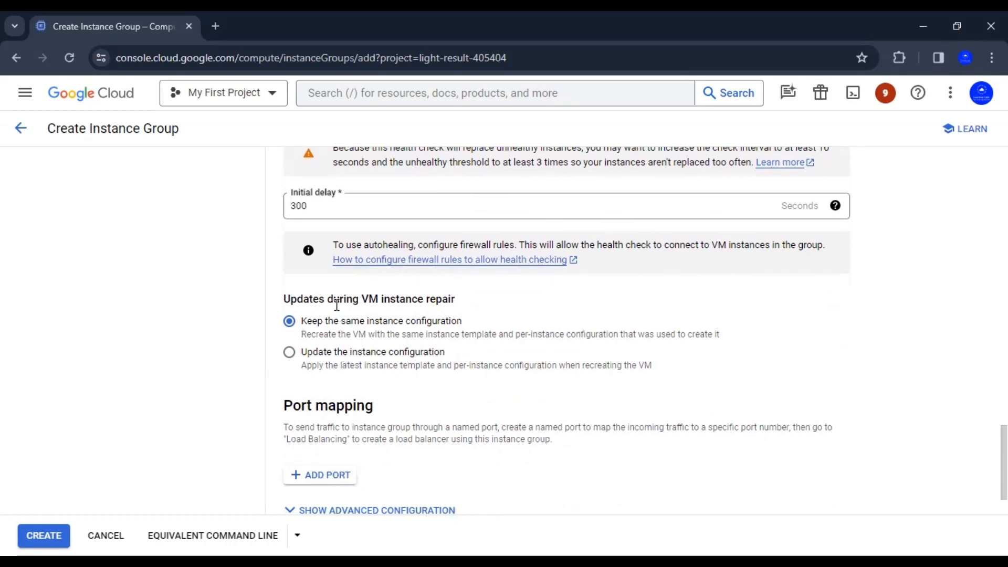
{"action": "left_click_drag", "start_coordinate": [334, 299], "coordinate": [364, 300]}
{"action": "left_click", "coordinate": [461, 304]}
{"action": "left_click", "coordinate": [388, 303]}
{"action": "left_click", "coordinate": [324, 358]}
{"action": "scroll", "coordinate": [821, 354], "scroll_direction": "down", "scroll_amount": 1}
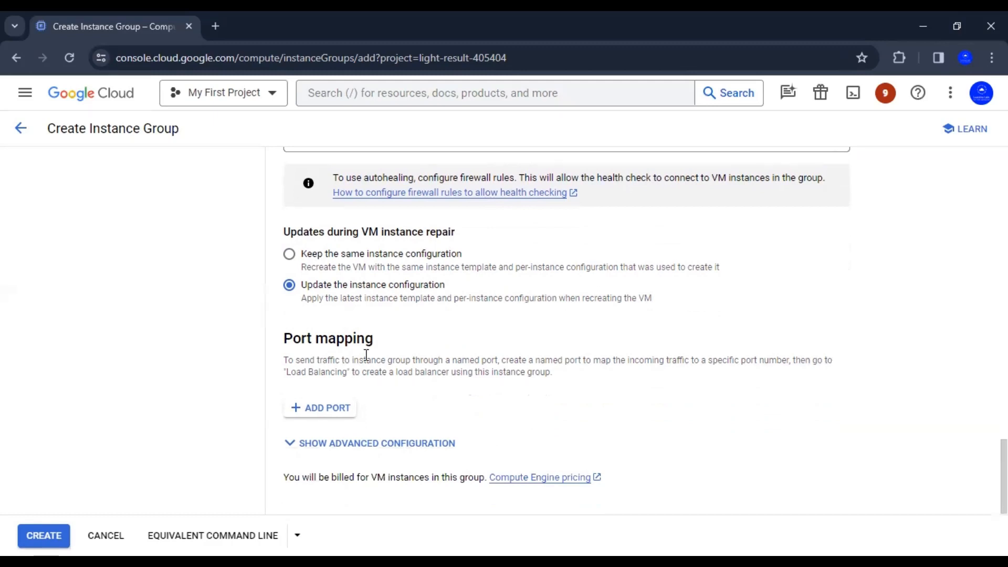
Step: Expand the advanced configuration of the instance group to reach the Standby pool settings
{"action": "left_click", "coordinate": [440, 451]}
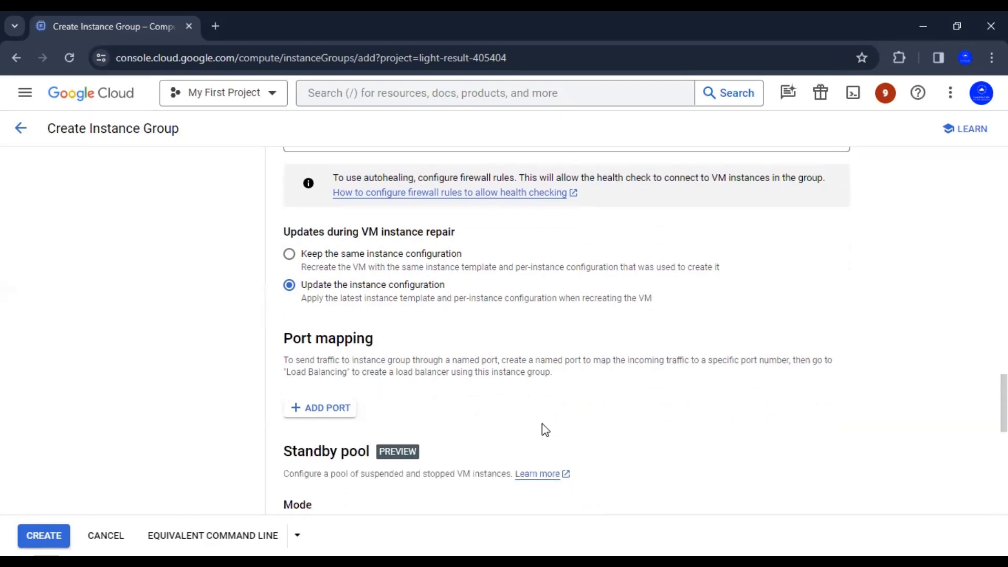
{"action": "scroll", "coordinate": [895, 370], "scroll_direction": "down", "scroll_amount": 1}
{"action": "scroll", "coordinate": [895, 369], "scroll_direction": "down", "scroll_amount": 3}
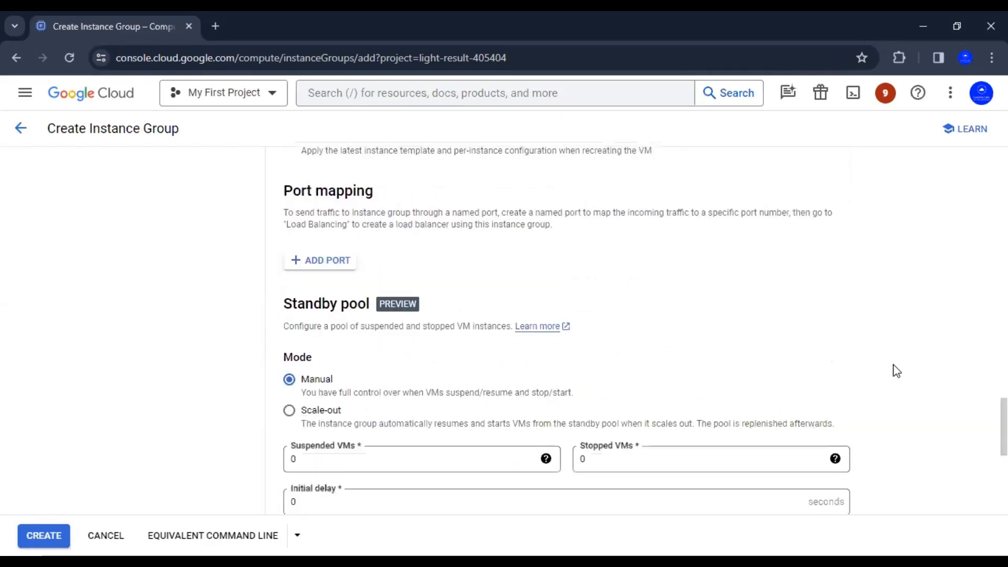
{"action": "scroll", "coordinate": [895, 370], "scroll_direction": "up", "scroll_amount": 1}
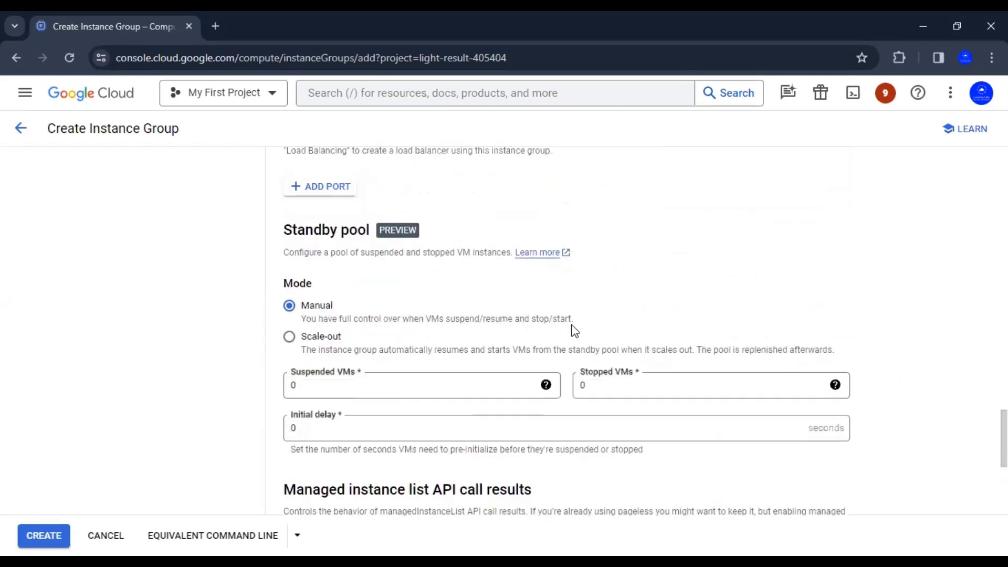
Step: Examine the Standby pool section, including its Manual and Scale-out modes and the suspended and stopped VM settings
{"action": "left_click_drag", "start_coordinate": [284, 231], "coordinate": [369, 232]}
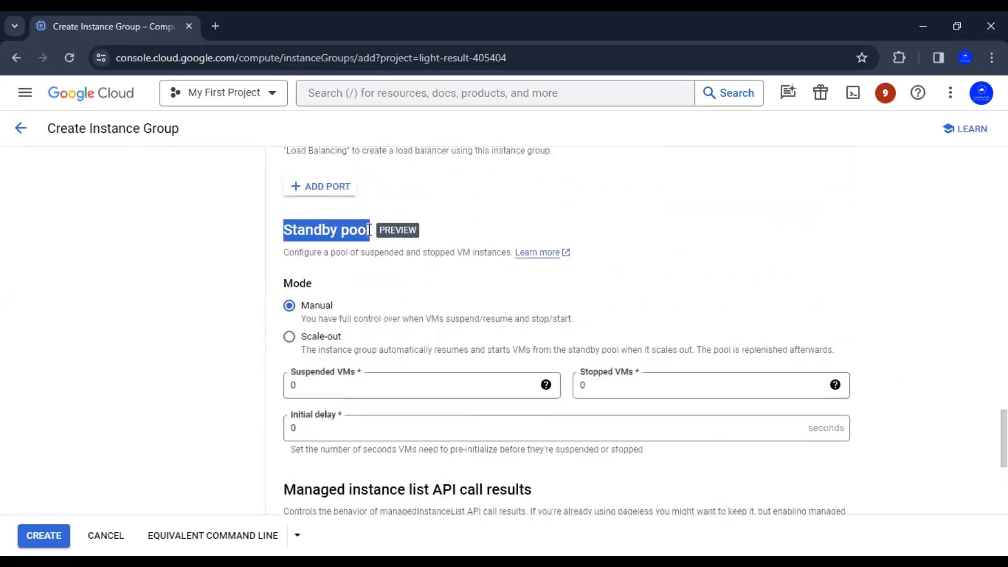
{"action": "left_click", "coordinate": [366, 244]}
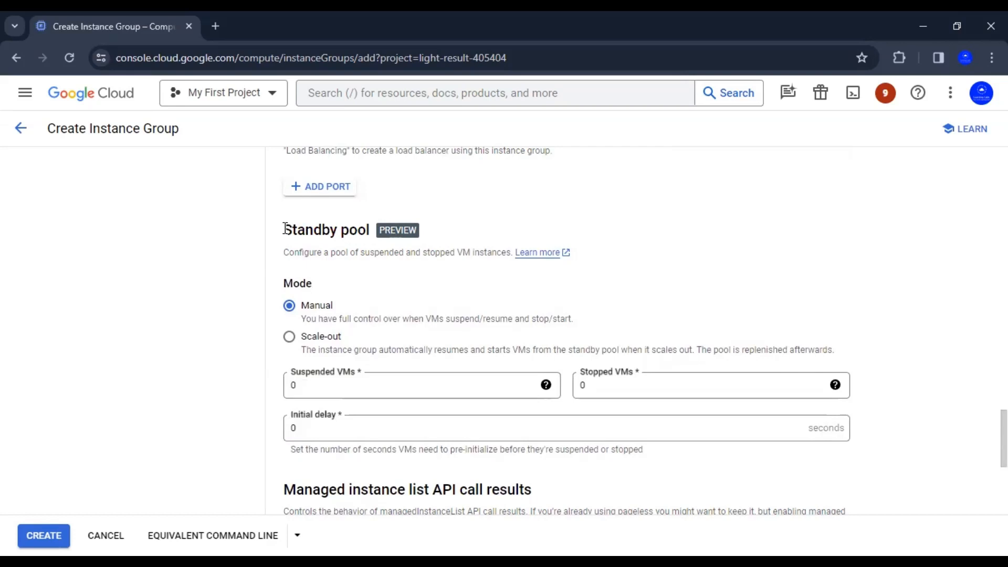
{"action": "left_click_drag", "start_coordinate": [285, 229], "coordinate": [374, 229]}
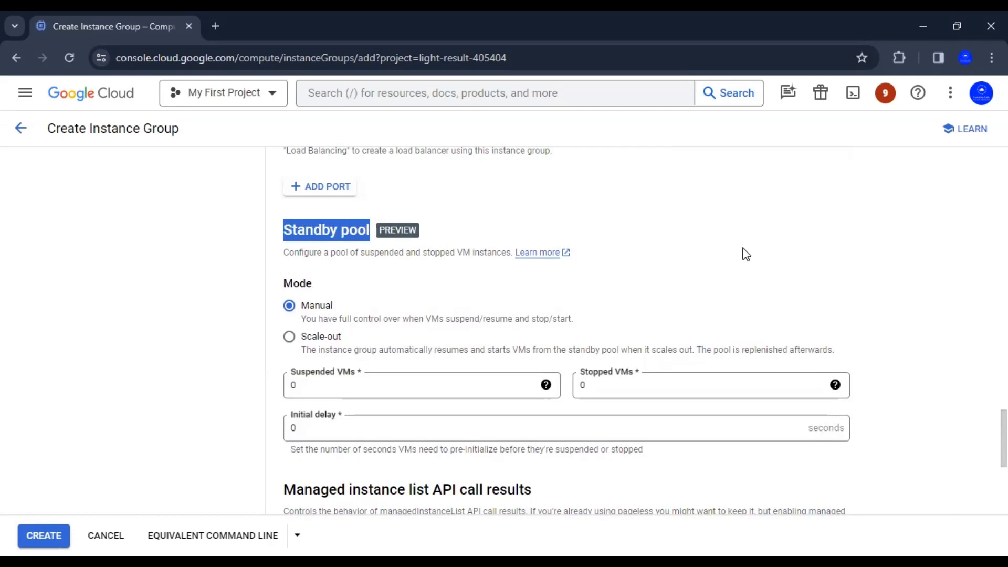
{"action": "left_click", "coordinate": [861, 260]}
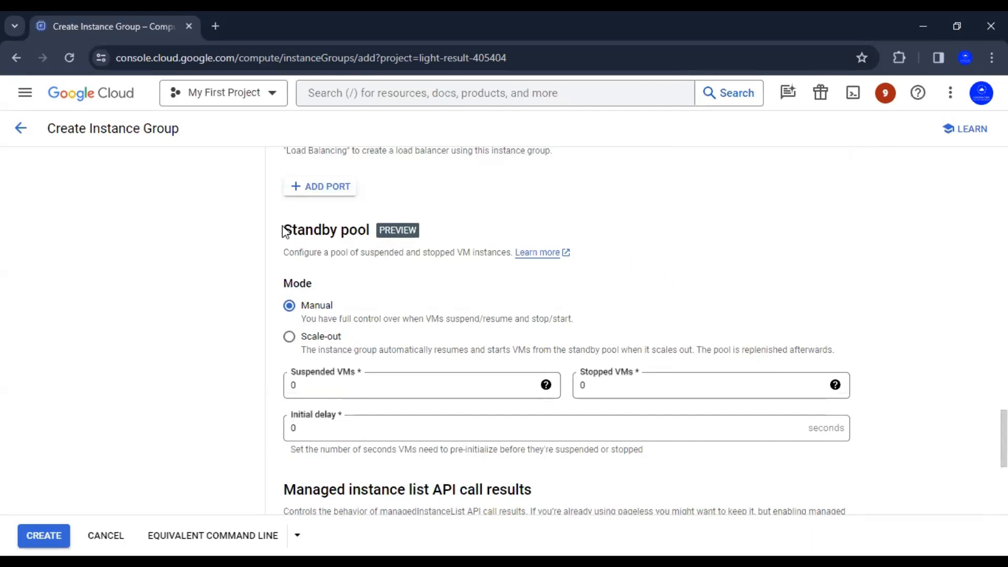
{"action": "left_click_drag", "start_coordinate": [288, 229], "coordinate": [337, 230]}
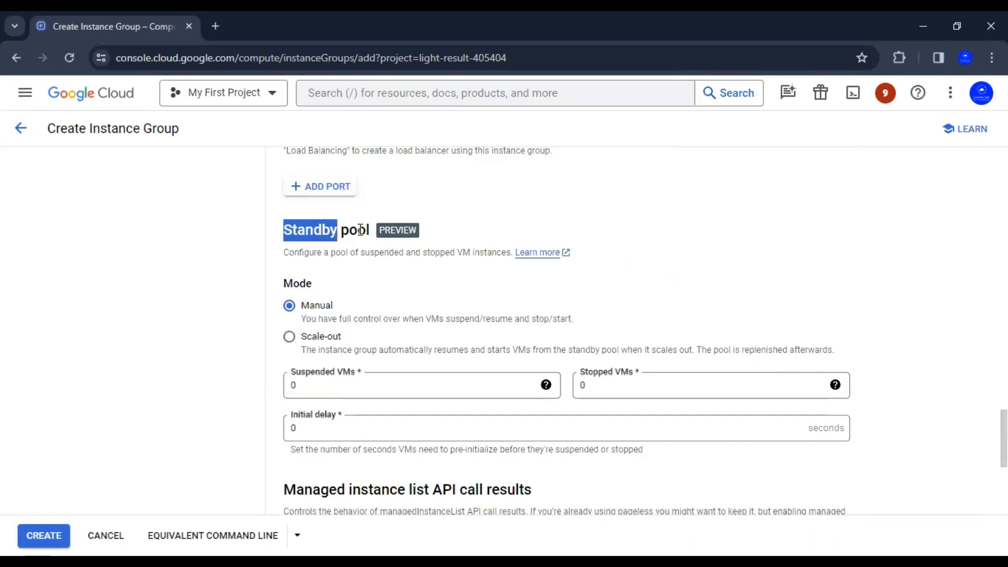
{"action": "left_click", "coordinate": [289, 234]}
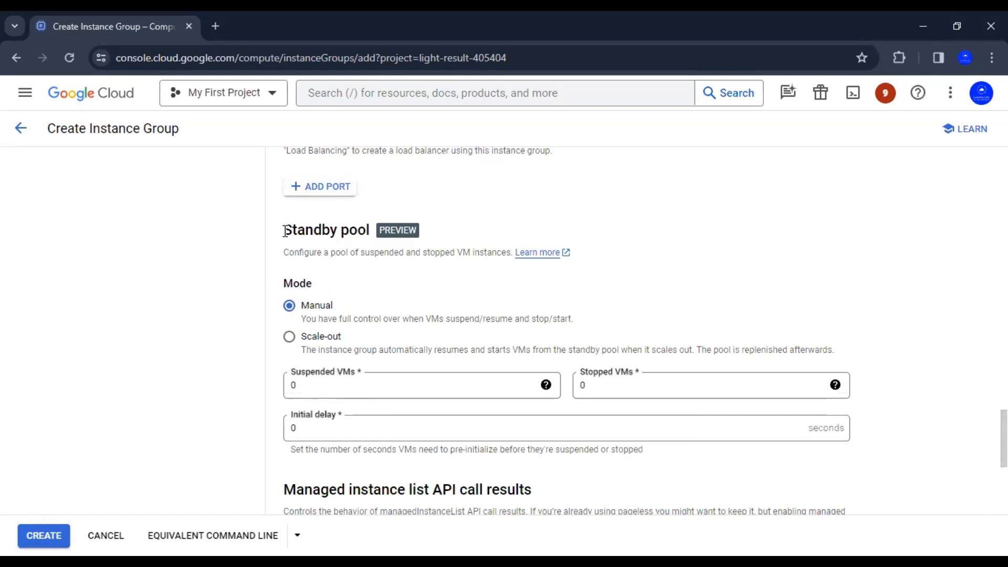
{"action": "left_click_drag", "start_coordinate": [284, 230], "coordinate": [373, 231]}
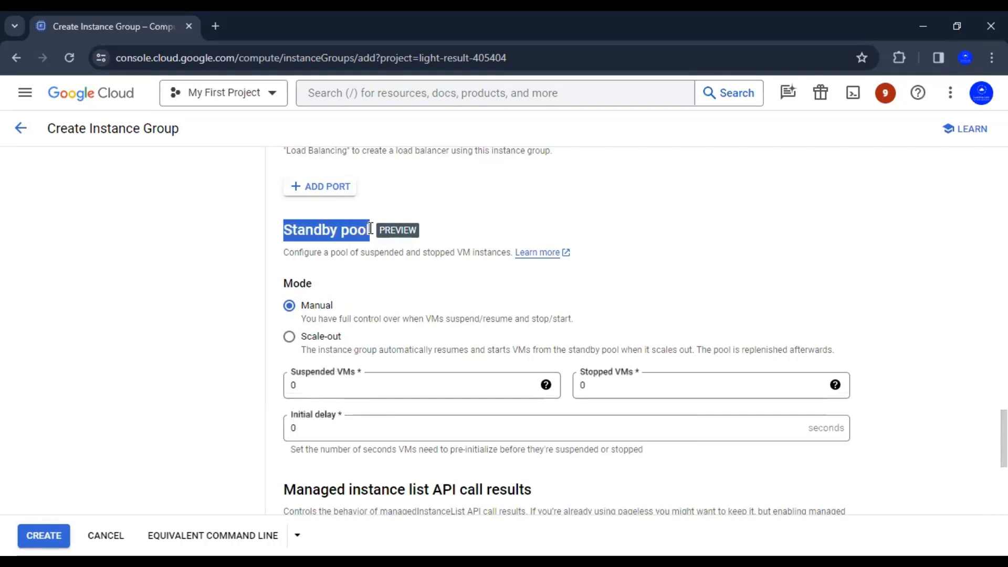
{"action": "left_click", "coordinate": [817, 263]}
{"action": "left_click_drag", "start_coordinate": [284, 230], "coordinate": [369, 229]}
{"action": "left_click", "coordinate": [761, 259]}
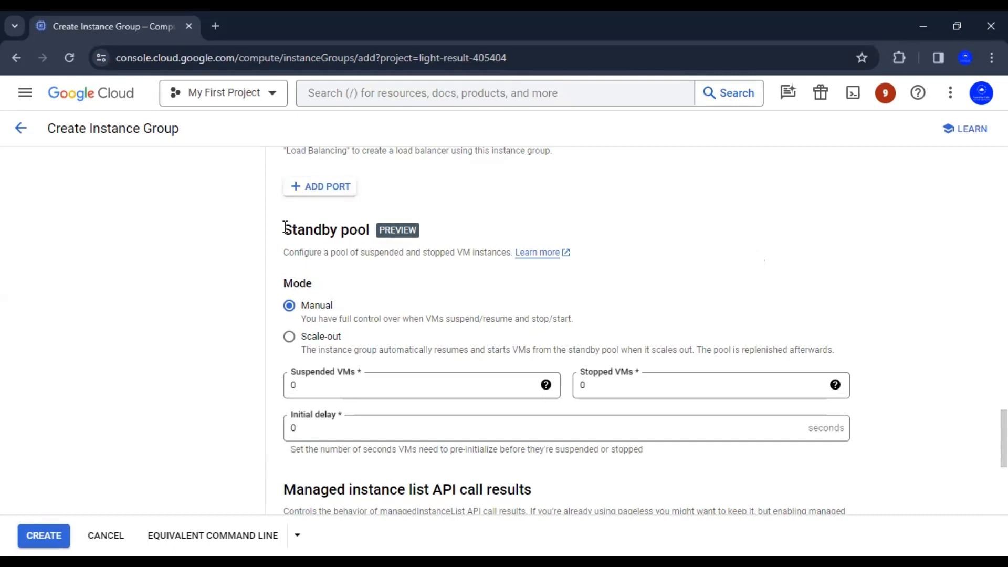
{"action": "left_click_drag", "start_coordinate": [284, 230], "coordinate": [370, 229]}
{"action": "left_click", "coordinate": [738, 256]}
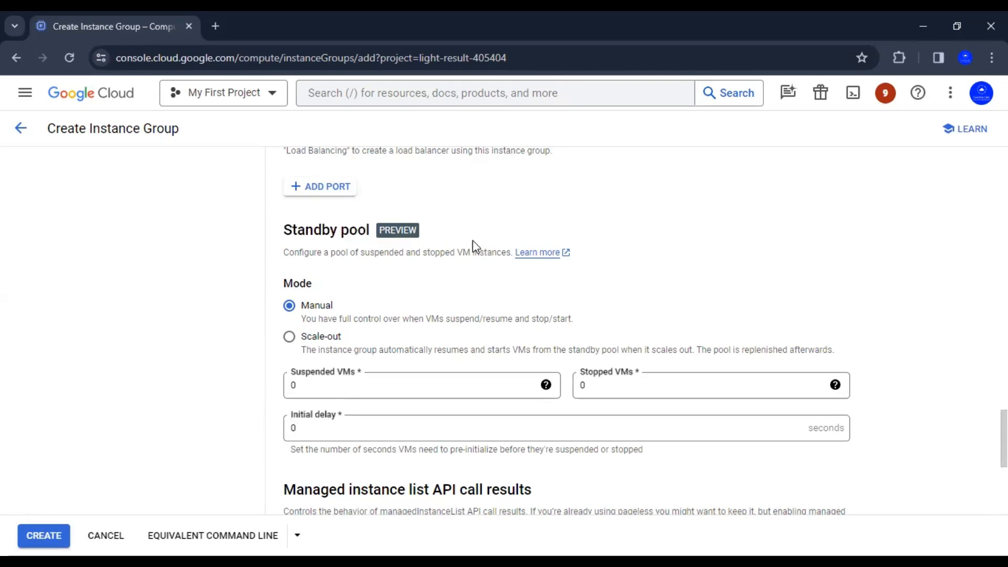
{"action": "left_click_drag", "start_coordinate": [284, 230], "coordinate": [370, 231]}
{"action": "left_click", "coordinate": [759, 268]}
{"action": "left_click_drag", "start_coordinate": [284, 229], "coordinate": [370, 231]}
{"action": "left_click", "coordinate": [754, 276]}
Step: Set the standby pool mode to Scale-out with 1 suspended VM and 1 stopped VM
{"action": "left_click", "coordinate": [347, 390]}
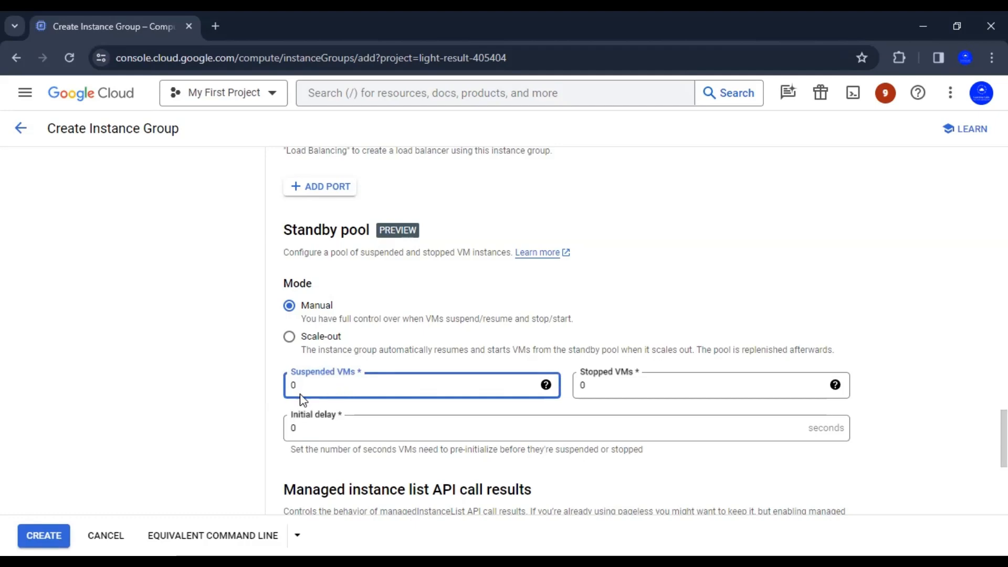
{"action": "left_click", "coordinate": [289, 336]}
{"action": "scroll", "coordinate": [294, 325], "scroll_direction": "down", "scroll_amount": 1}
{"action": "left_click_drag", "start_coordinate": [302, 313], "coordinate": [292, 315]}
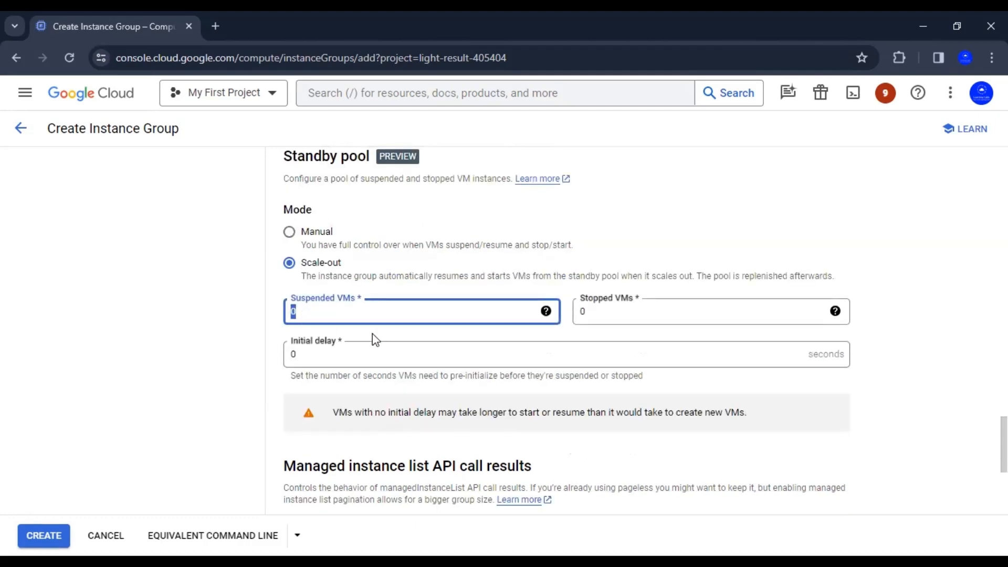
{"action": "type", "text": "1"}
{"action": "left_click", "coordinate": [590, 318]}
{"action": "double_click", "coordinate": [582, 315]}
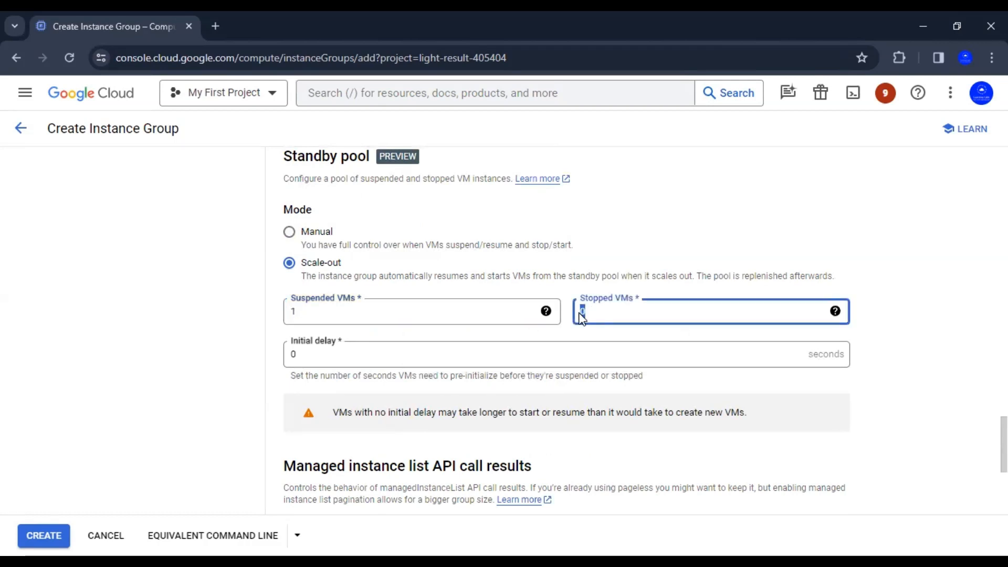
{"action": "left_click", "coordinate": [903, 293]}
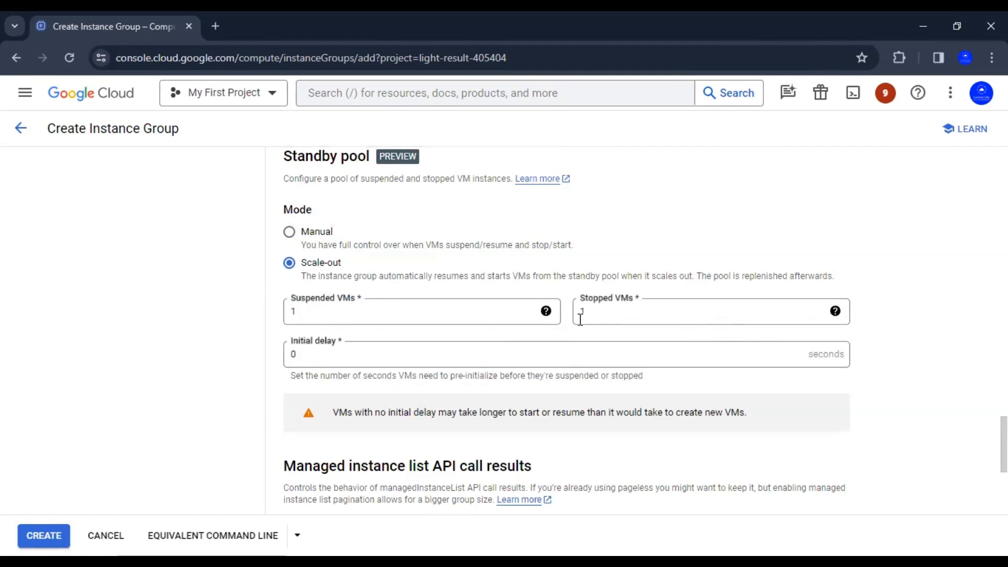
Step: Set the standby pool's initial delay to 60 seconds
{"action": "left_click", "coordinate": [302, 353]}
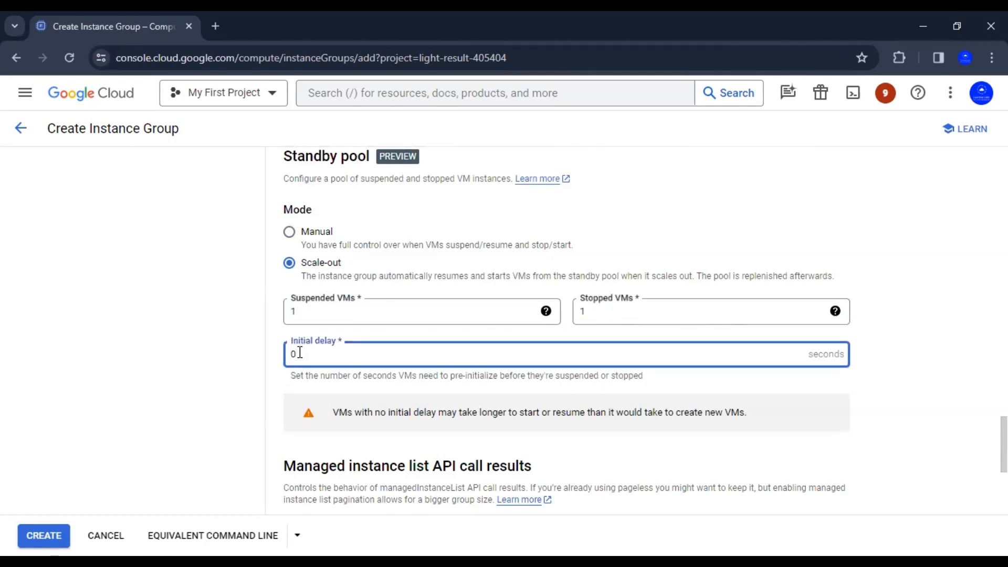
{"action": "double_click", "coordinate": [289, 353]}
{"action": "type", "text": "6"}
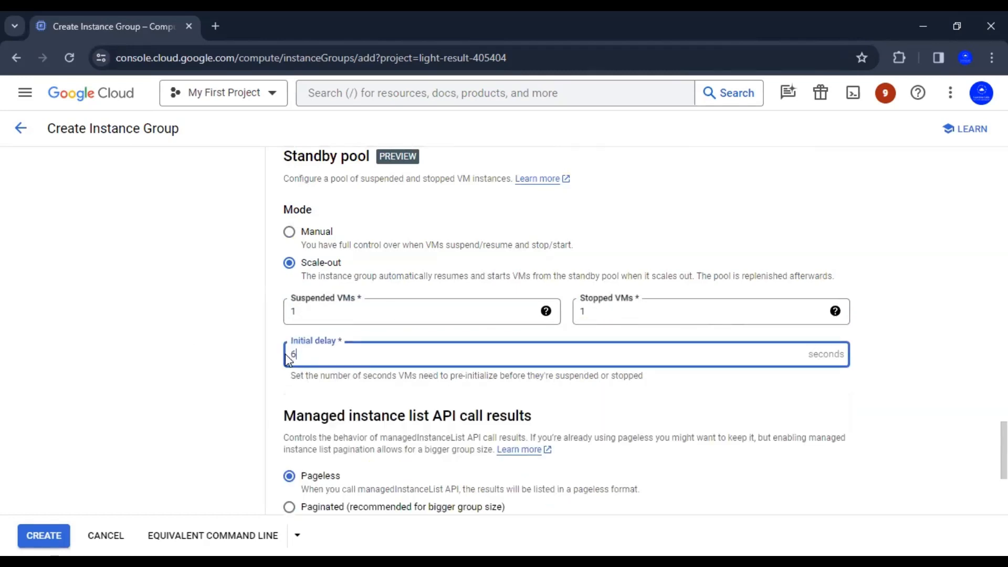
{"action": "type", "text": "0"}
{"action": "left_click", "coordinate": [892, 344]}
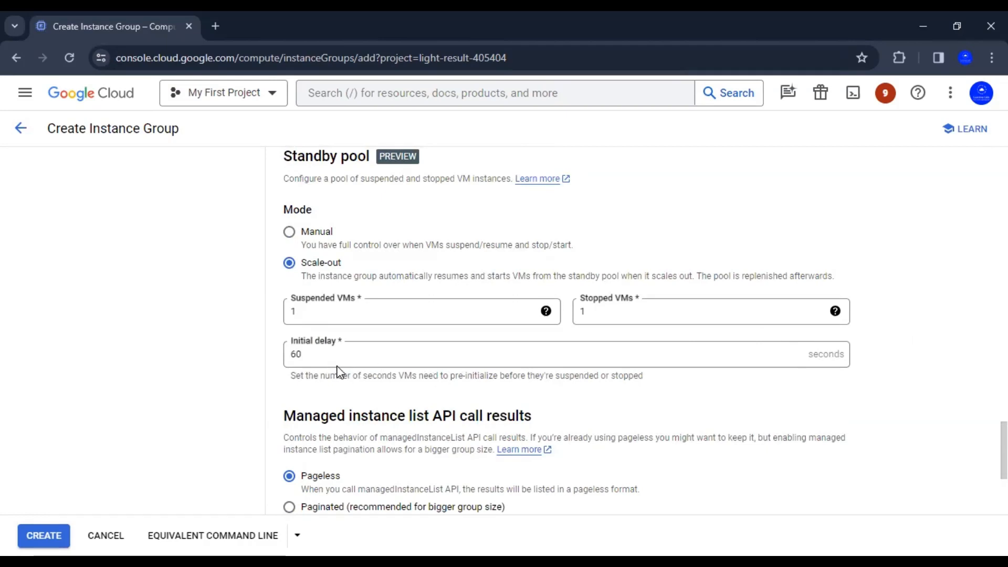
Step: Change the standby pool's initial delay to 30 seconds
{"action": "left_click", "coordinate": [292, 356]}
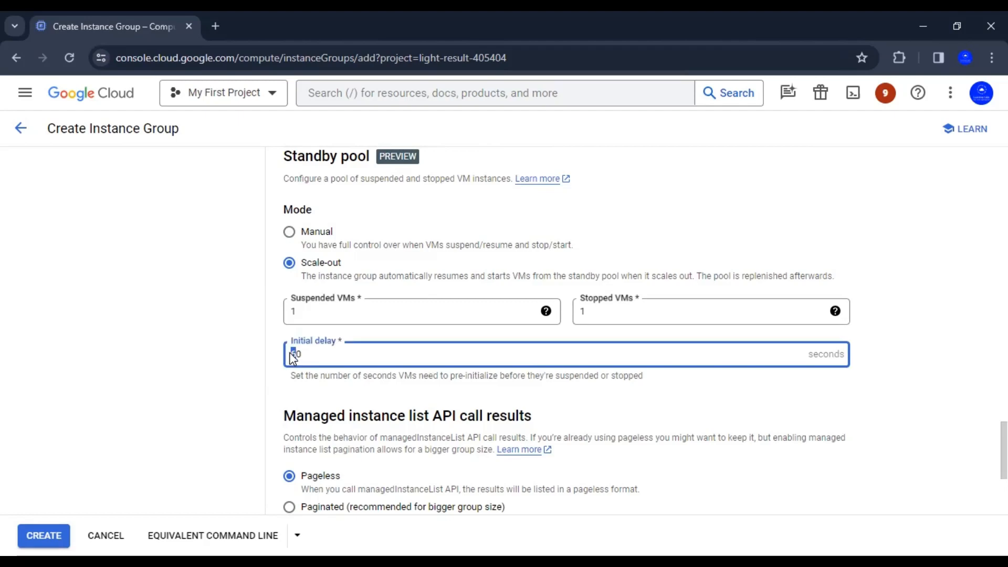
{"action": "left_click", "coordinate": [934, 348]}
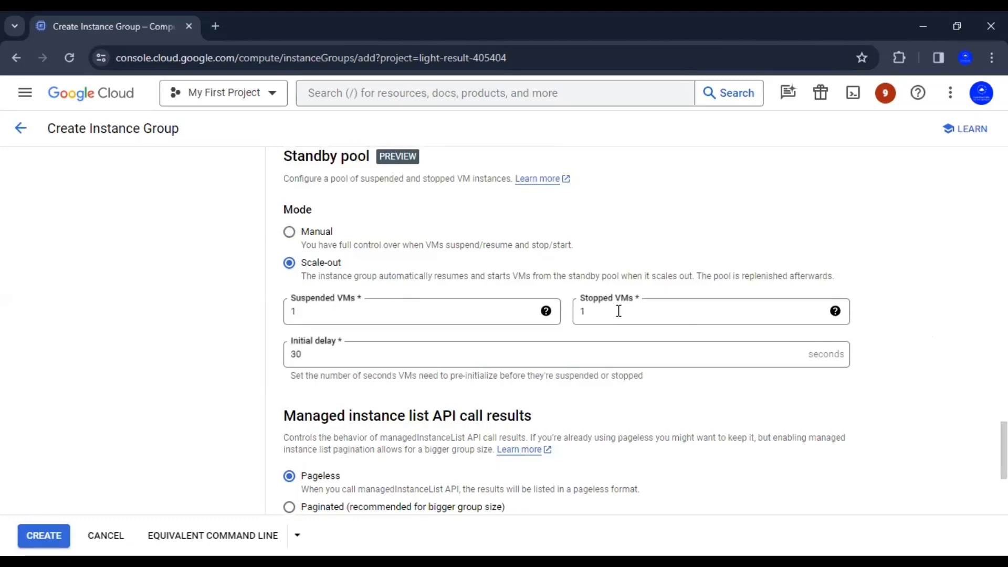
Step: Review the autohealing, autoscaling and API result settings, and create the instance group custom-apache-server-mig
{"action": "scroll", "coordinate": [920, 328], "scroll_direction": "up", "scroll_amount": 7}
{"action": "scroll", "coordinate": [923, 332], "scroll_direction": "up", "scroll_amount": 10}
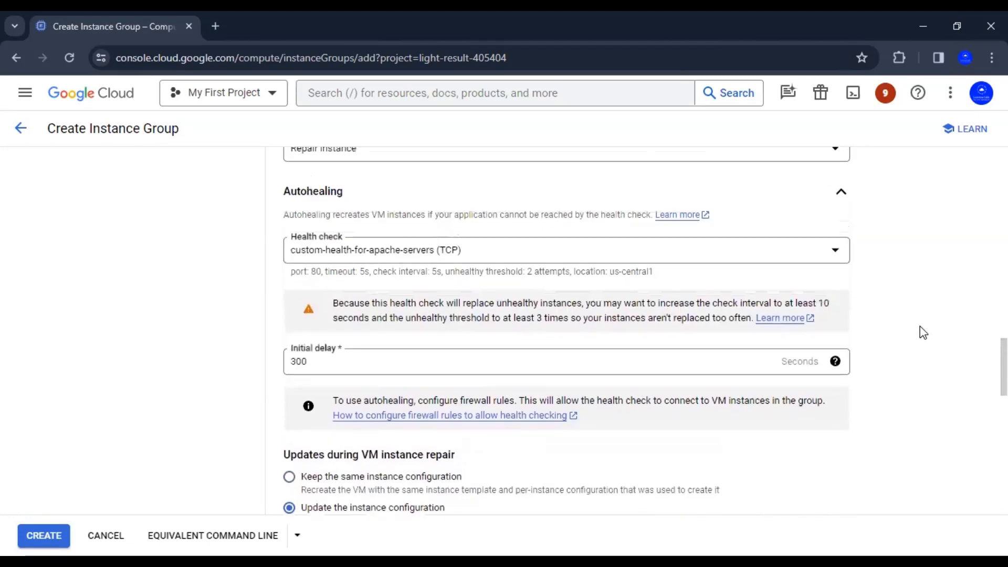
{"action": "scroll", "coordinate": [567, 291], "scroll_direction": "up", "scroll_amount": 5}
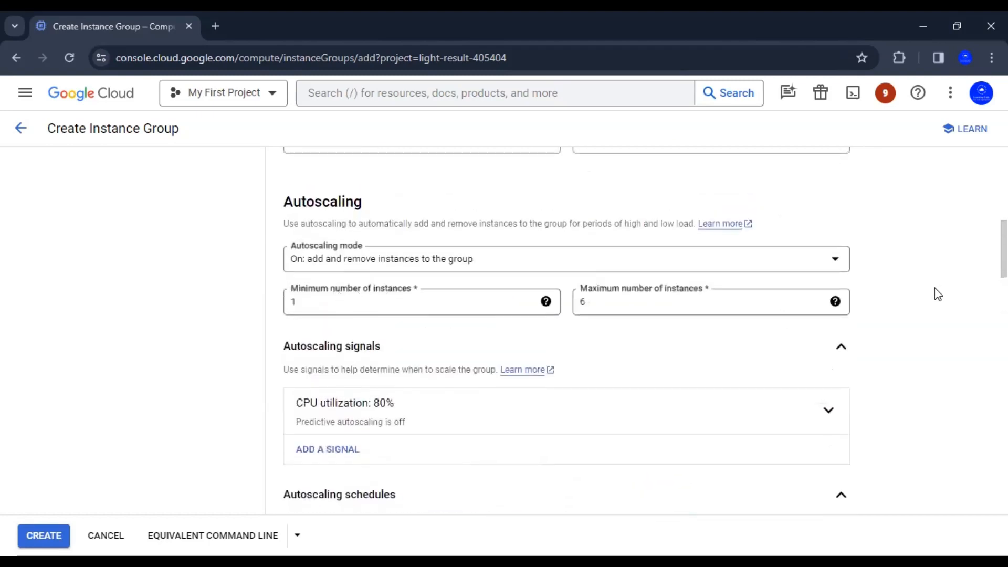
{"action": "scroll", "coordinate": [906, 297], "scroll_direction": "down", "scroll_amount": 20}
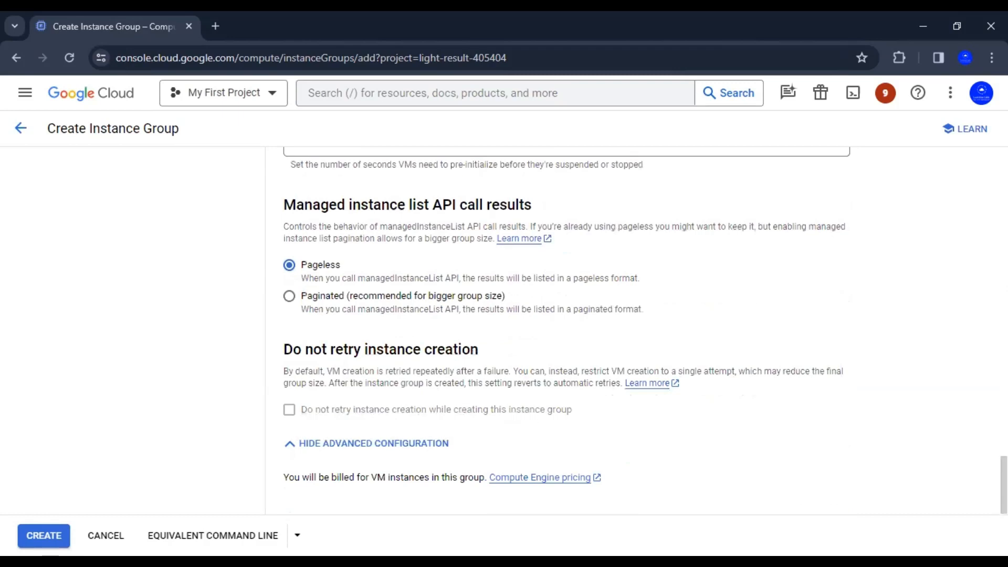
{"action": "left_click", "coordinate": [44, 535]}
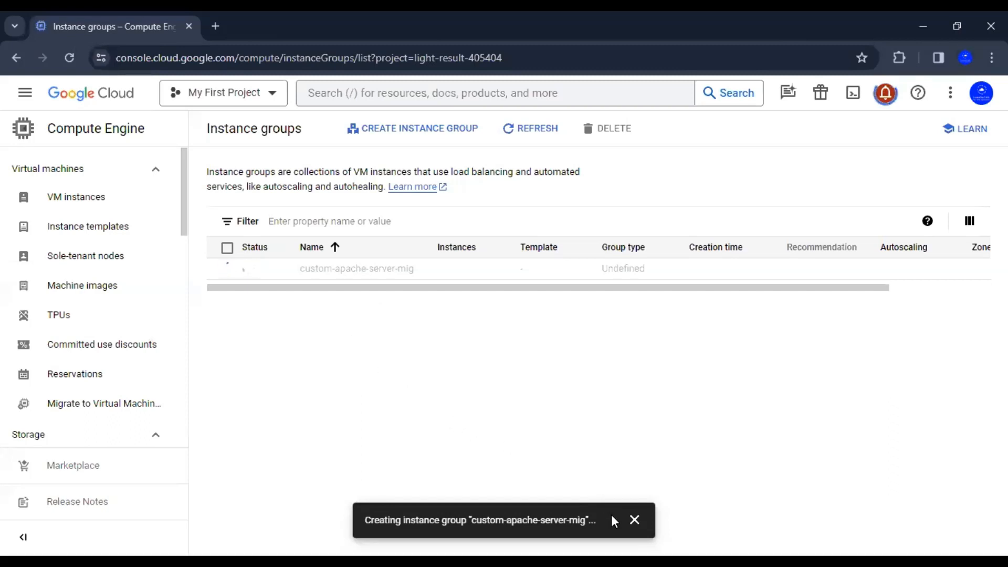
{"action": "left_click", "coordinate": [634, 520]}
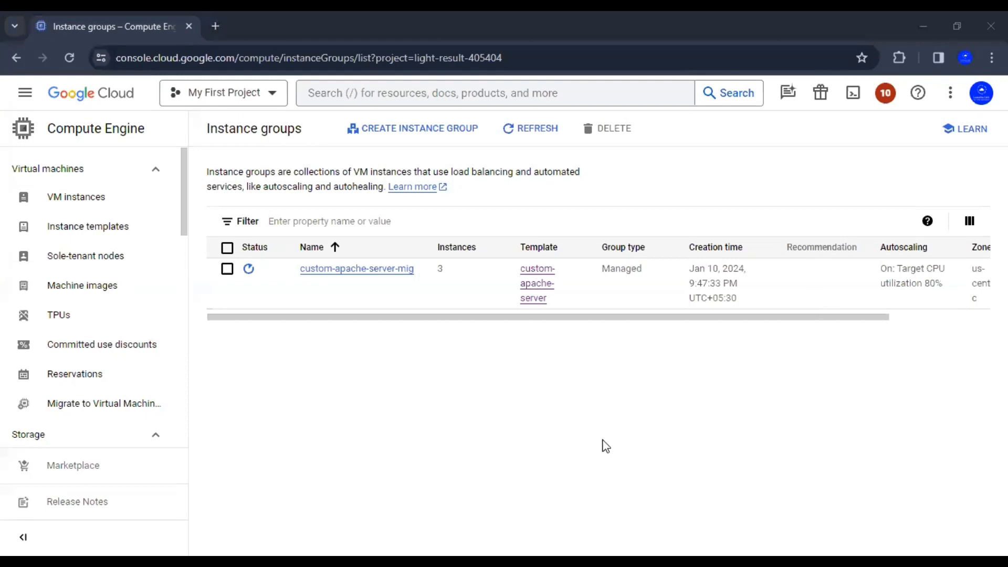
Step: Check the instance count of custom-apache-server-mig in the instance groups list
{"action": "left_click", "coordinate": [228, 270]}
{"action": "left_click", "coordinate": [228, 270]}
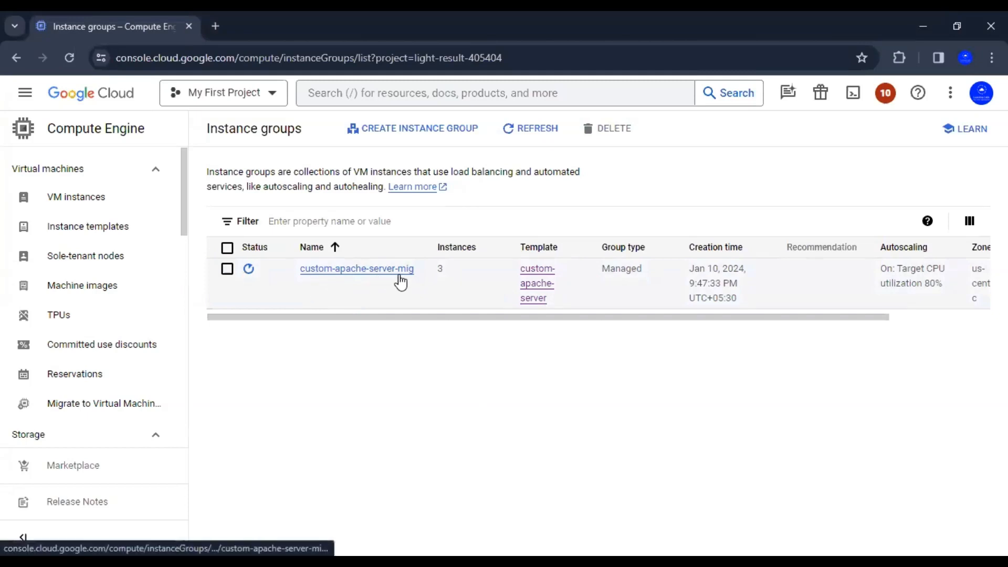
{"action": "double_click", "coordinate": [440, 268]}
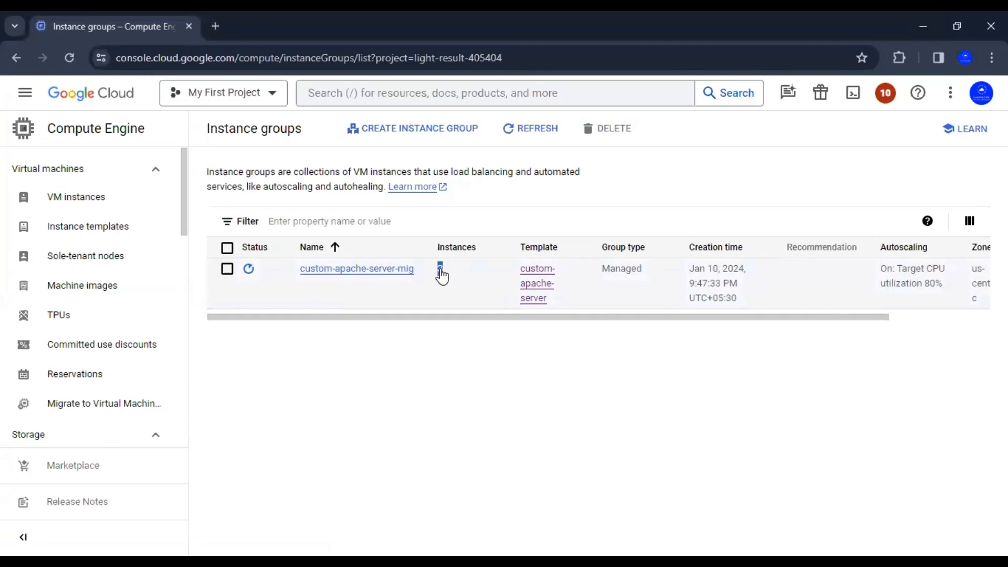
{"action": "left_click", "coordinate": [487, 404]}
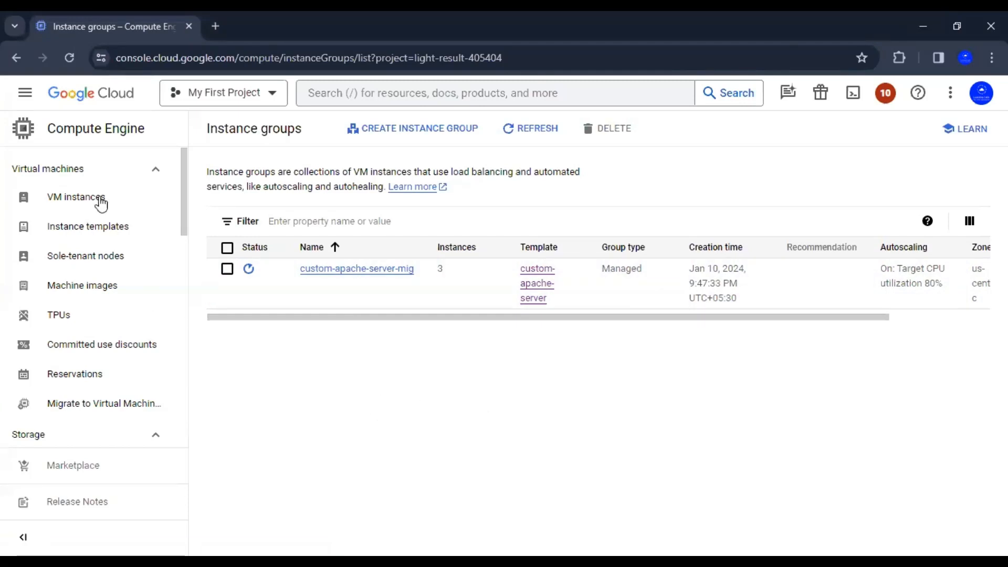
Step: Show the project's VM instances and refresh the list to check the status of the group's machines
{"action": "left_click", "coordinate": [160, 203]}
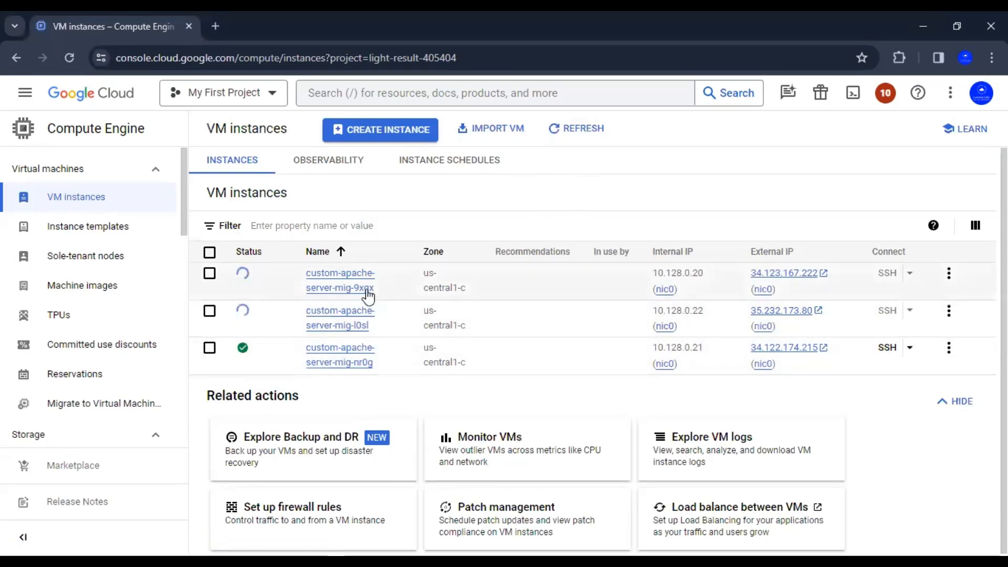
{"action": "left_click", "coordinate": [566, 131]}
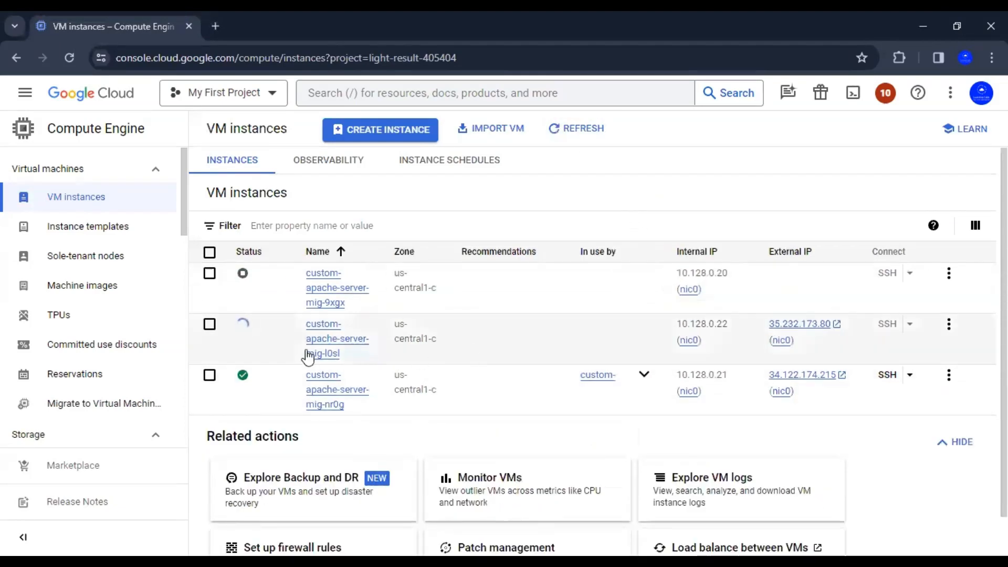
{"action": "mouse_move", "coordinate": [262, 332]}
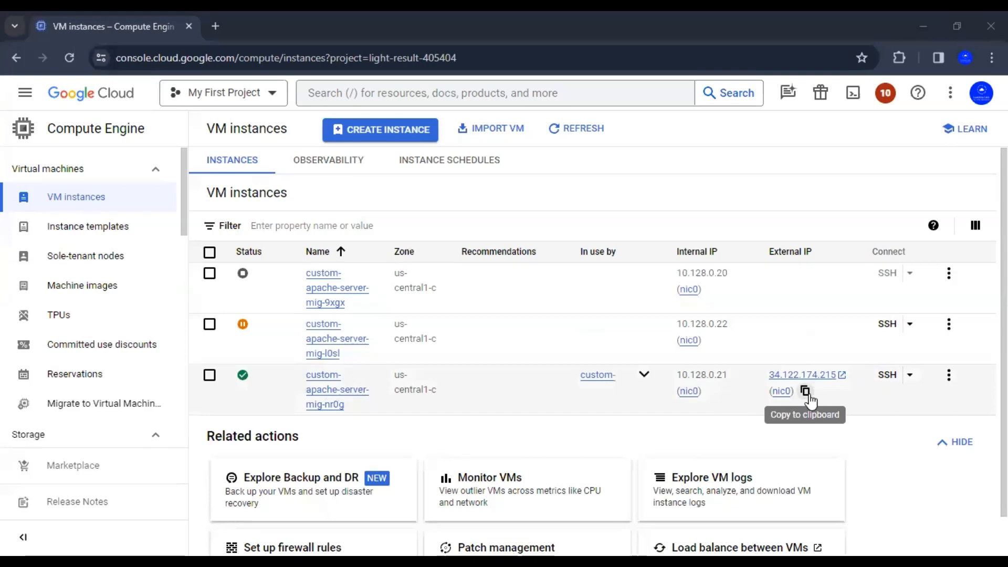
{"action": "left_click", "coordinate": [808, 395]}
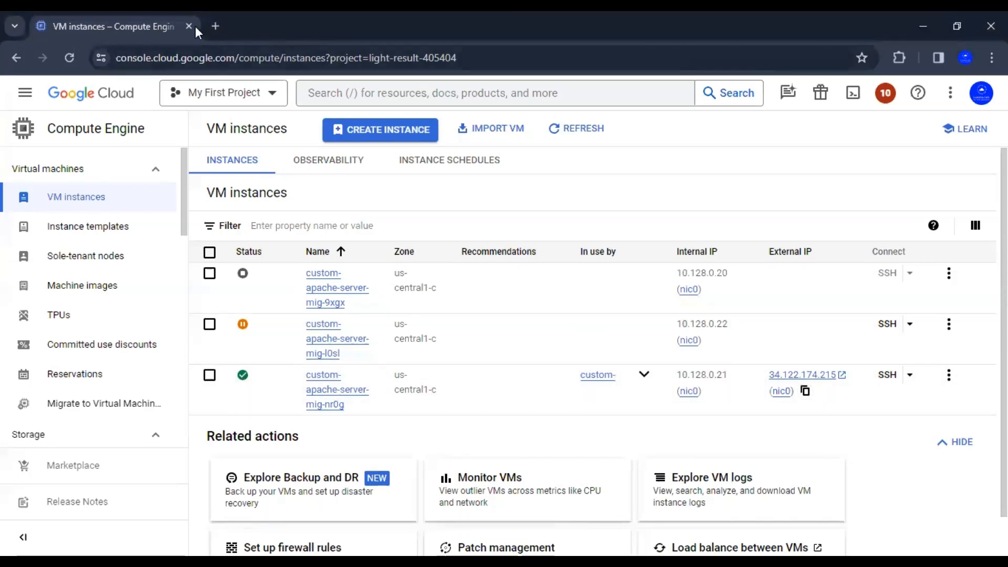
{"action": "left_click", "coordinate": [215, 26]}
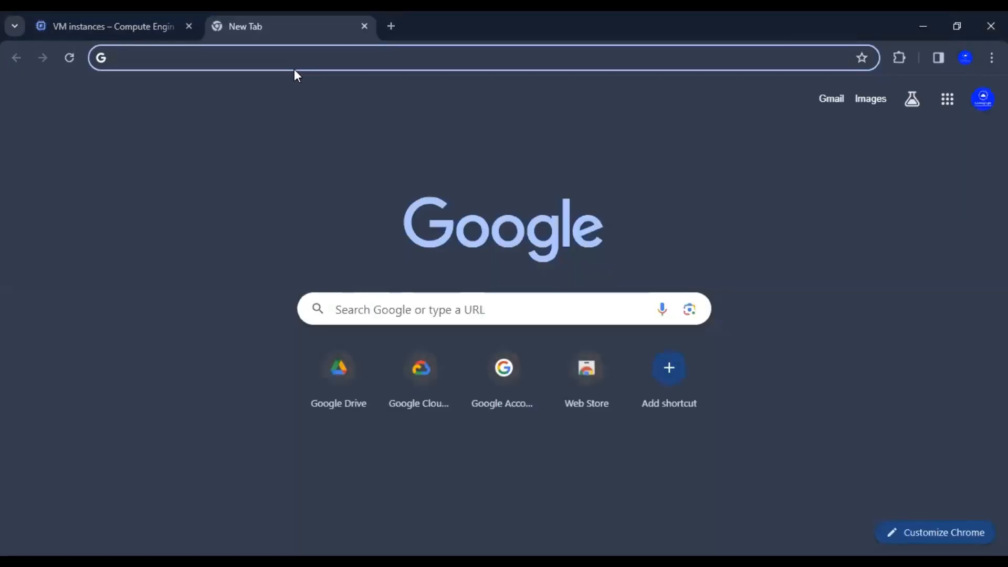
{"action": "type", "text": "http"}
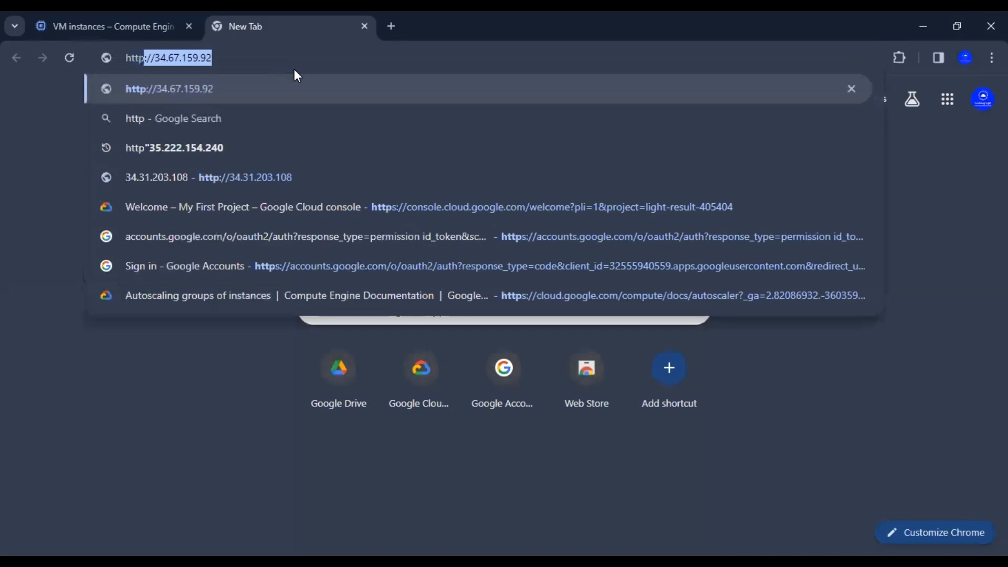
{"action": "type", "text": "://"}
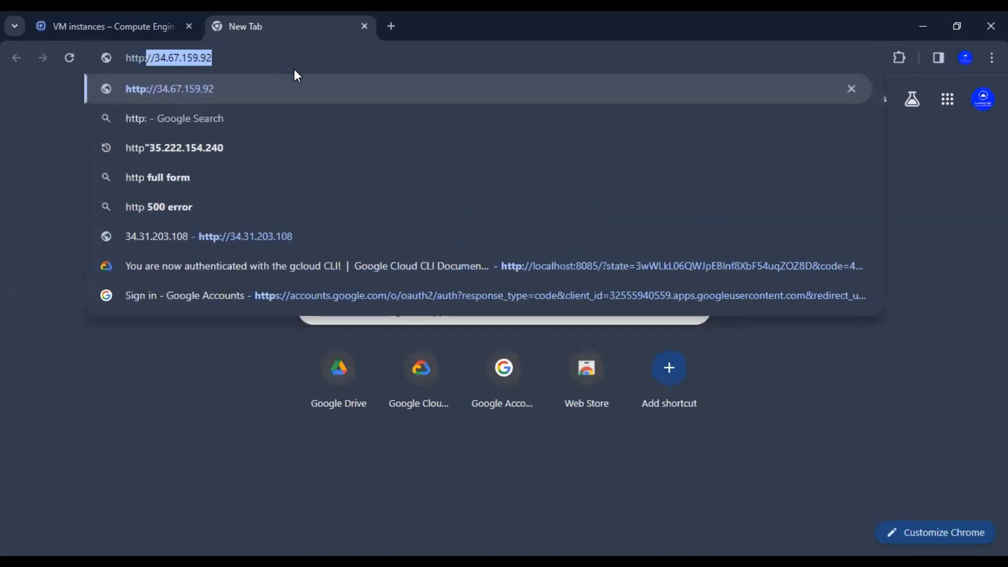
{"action": "key", "text": "ctrl+v"}
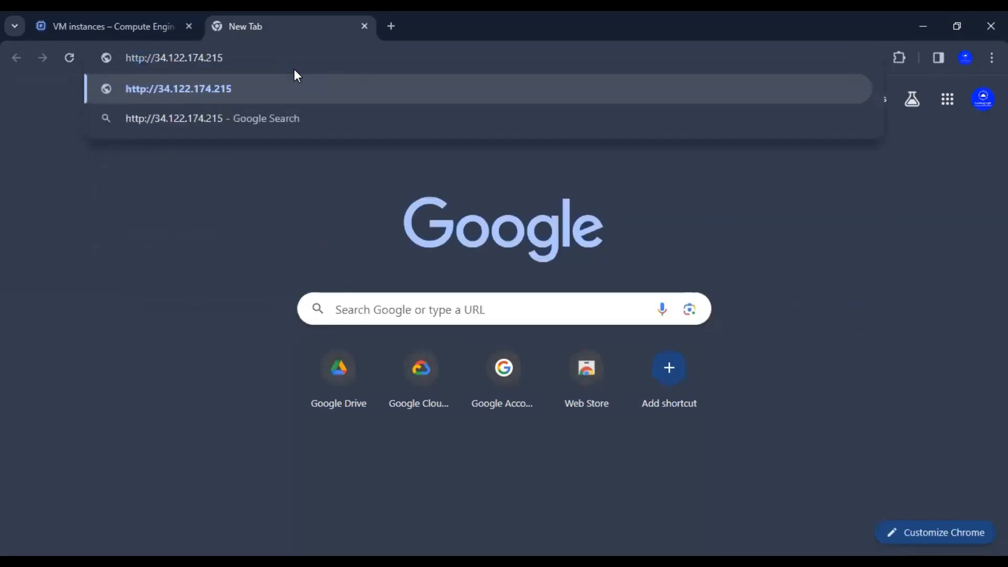
{"action": "key", "text": "Return"}
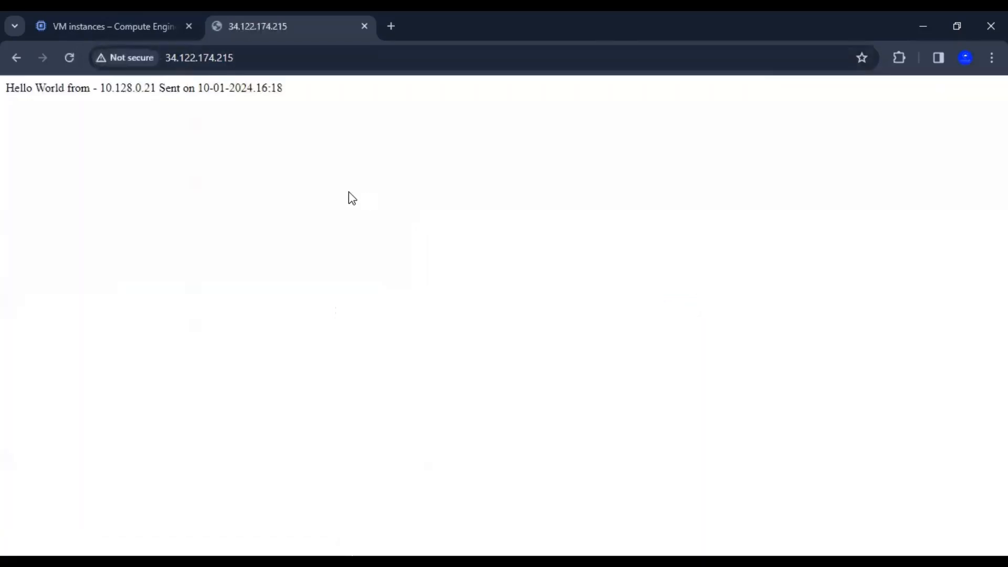
{"action": "left_click_drag", "start_coordinate": [292, 88], "coordinate": [6, 102]}
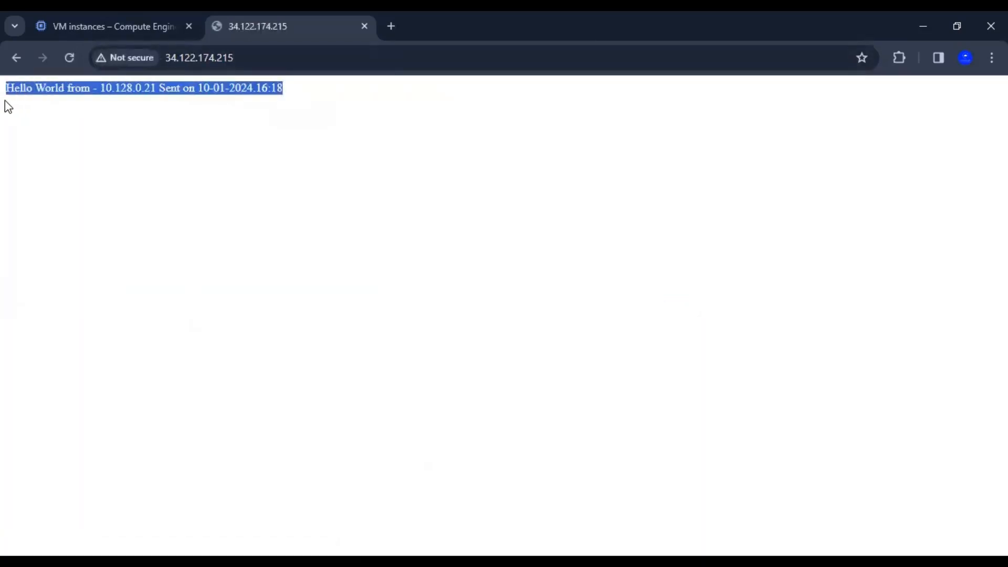
{"action": "left_click", "coordinate": [119, 147]}
Step: Return to the VM instances list and delete the suspended instance custom-apache-server-mig-l0sl
{"action": "left_click", "coordinate": [119, 24]}
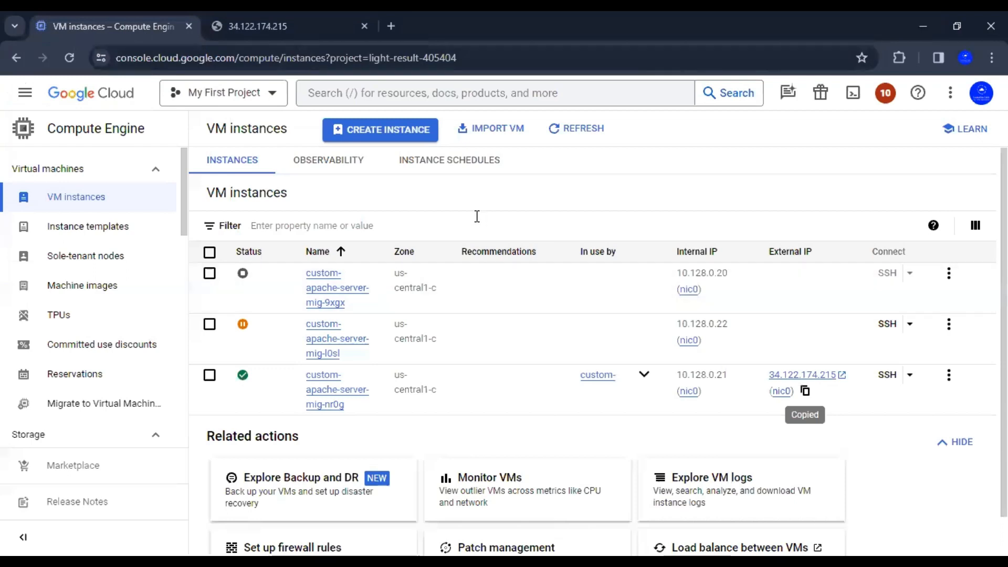
{"action": "left_click", "coordinate": [210, 374]}
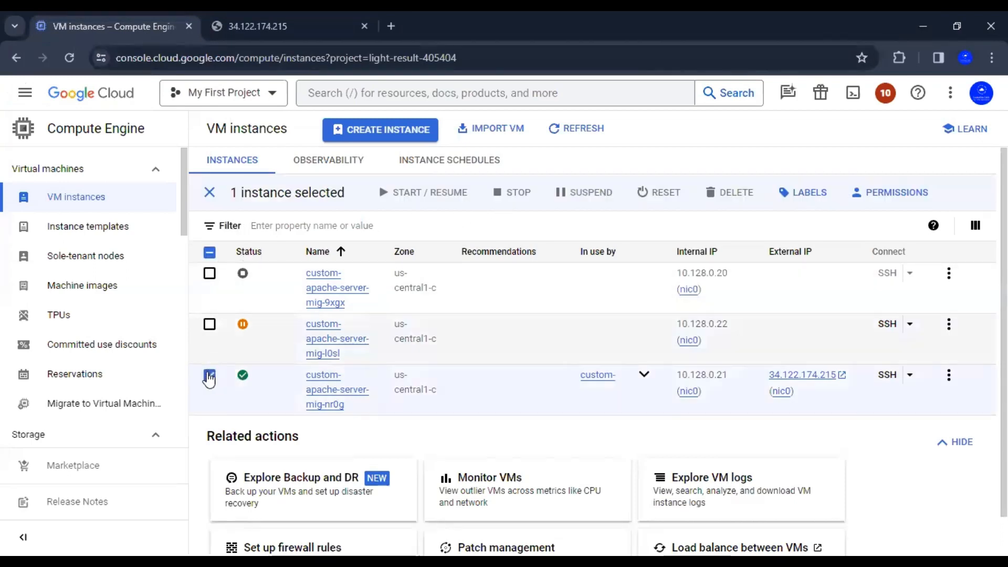
{"action": "left_click", "coordinate": [209, 375]}
{"action": "left_click", "coordinate": [209, 273]}
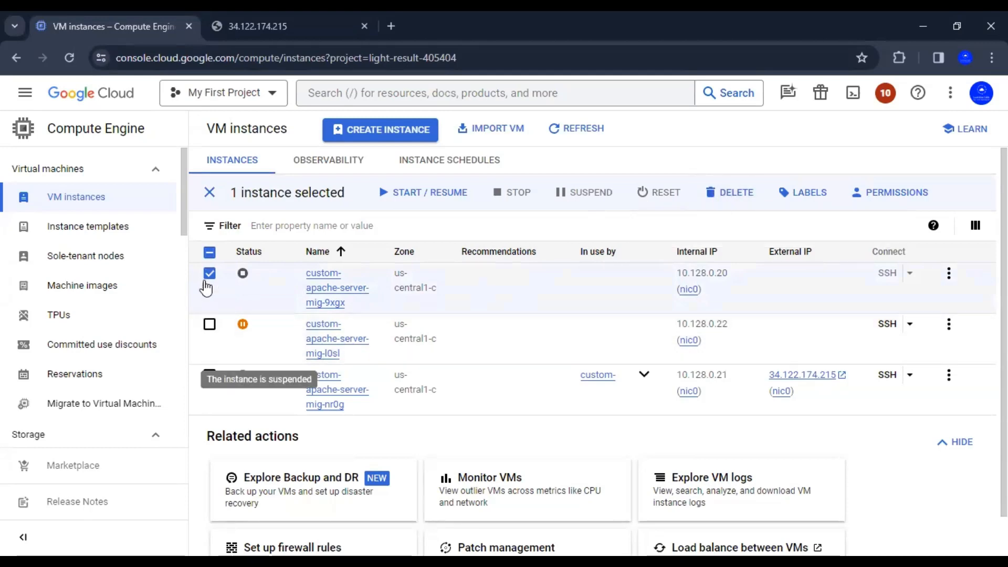
{"action": "left_click", "coordinate": [210, 275]}
{"action": "left_click", "coordinate": [210, 323]}
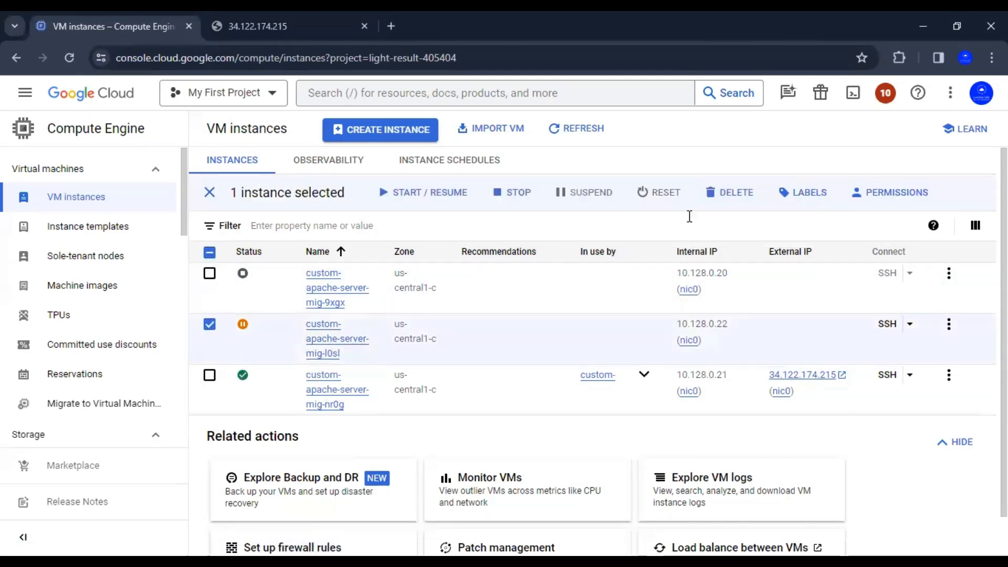
{"action": "left_click", "coordinate": [750, 209]}
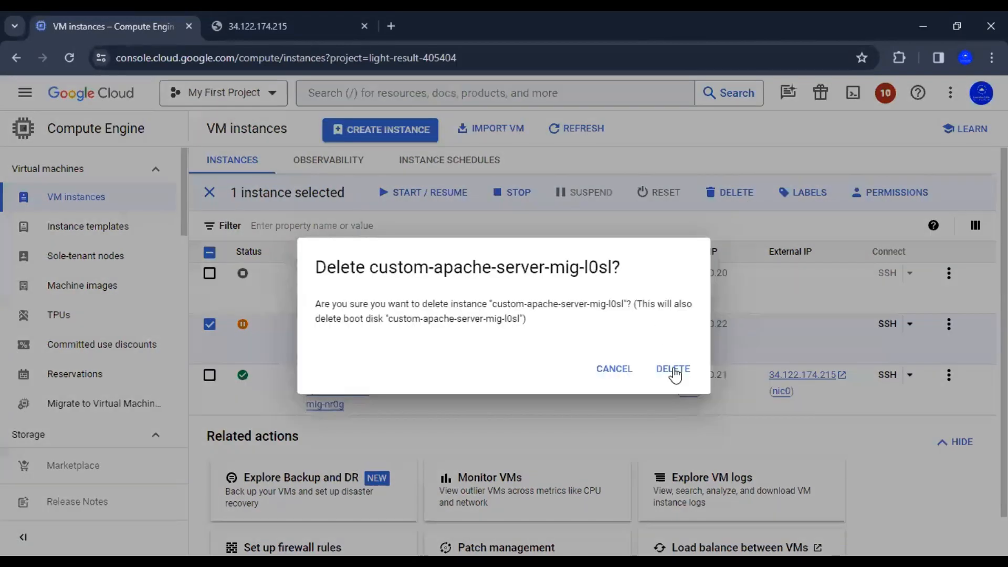
{"action": "left_click", "coordinate": [670, 370]}
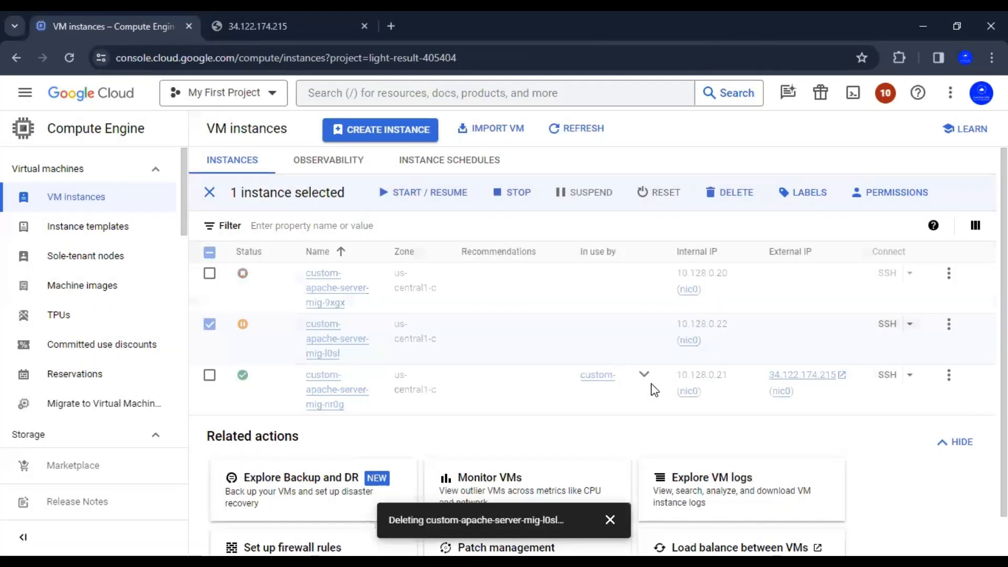
Step: Delete the stopped instance custom-apache-server-mig-9xgx and clear the selection in the VM instances list
{"action": "left_click", "coordinate": [210, 254]}
{"action": "left_click", "coordinate": [209, 254]}
{"action": "left_click", "coordinate": [209, 273]}
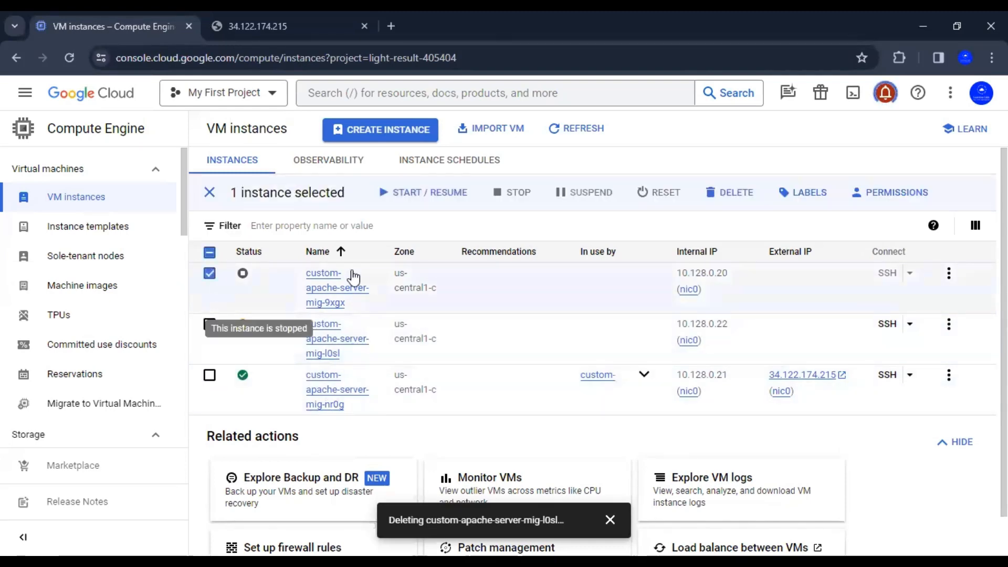
{"action": "left_click", "coordinate": [730, 192]}
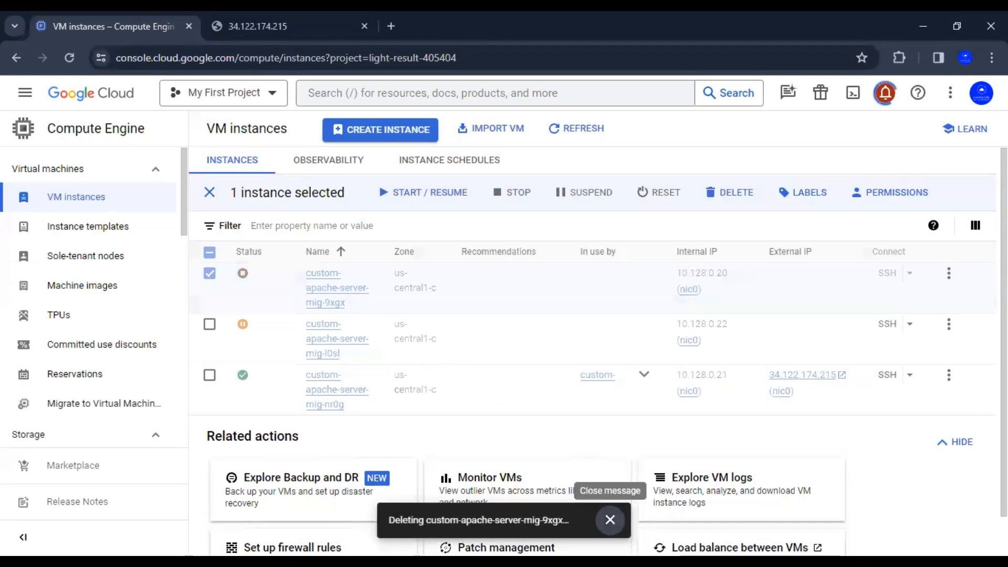
{"action": "left_click", "coordinate": [610, 527]}
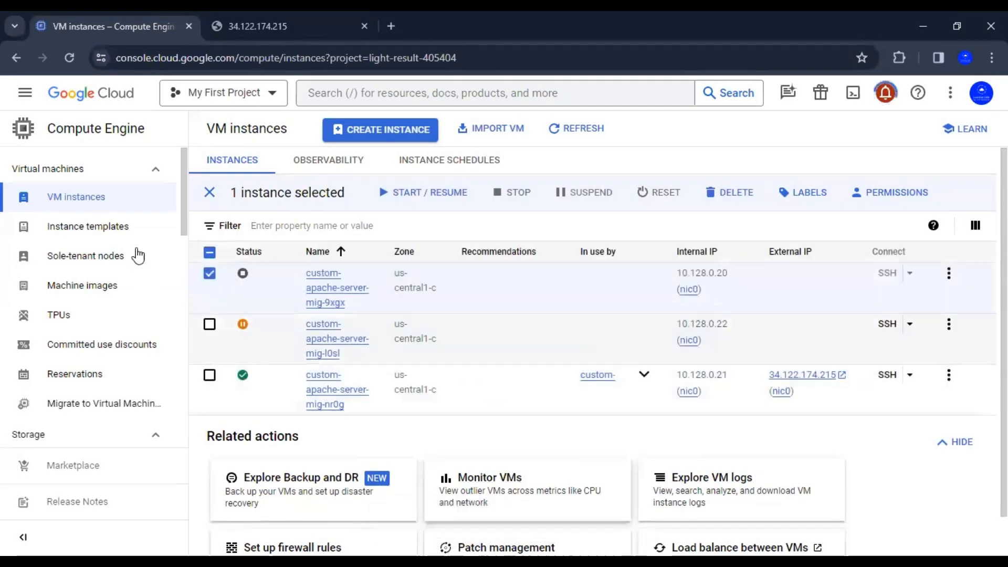
{"action": "left_click", "coordinate": [210, 254]}
{"action": "left_click", "coordinate": [205, 254]}
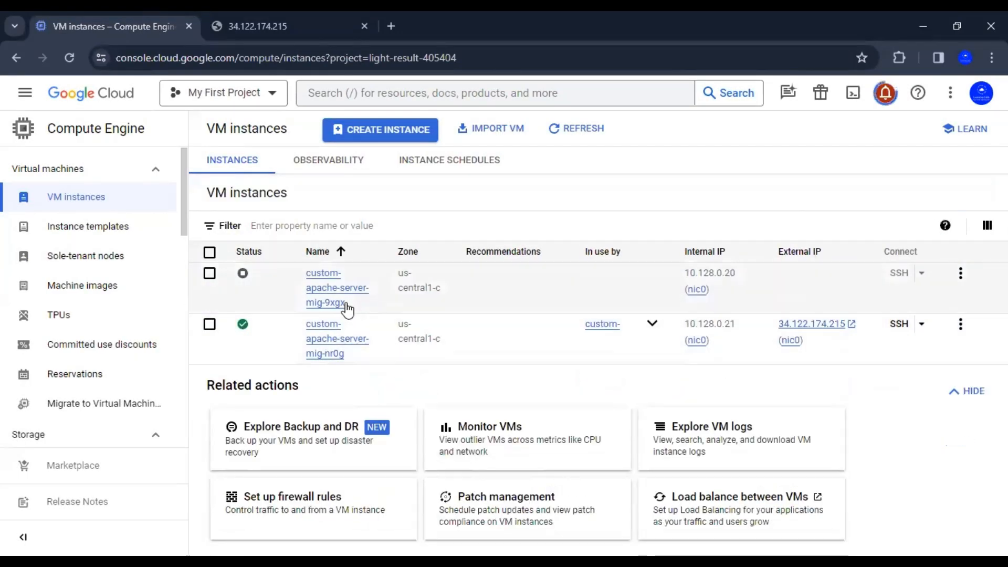
Step: Refresh the VM instances list repeatedly to follow how the group replaces the deleted standby machines
{"action": "left_click", "coordinate": [562, 128]}
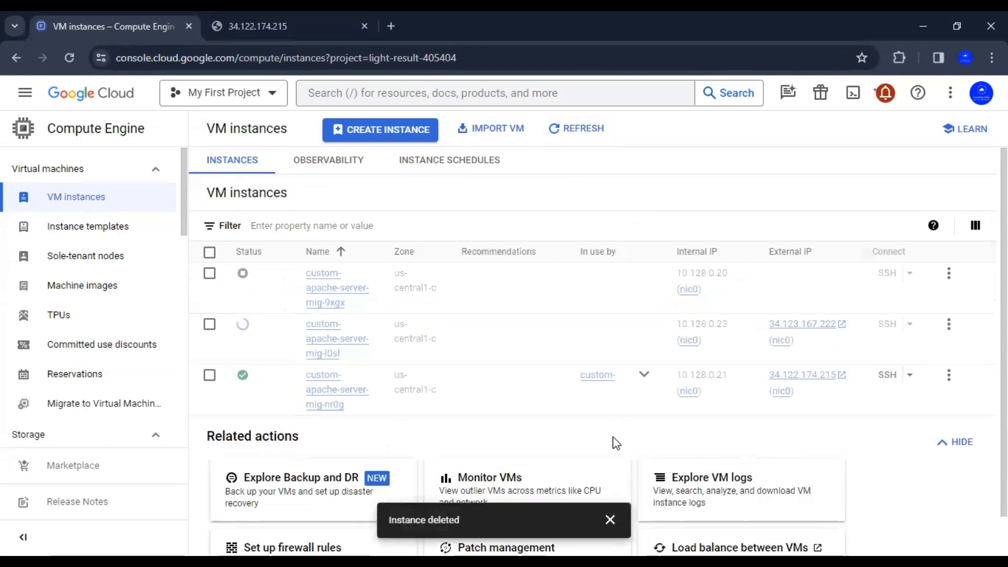
{"action": "left_click", "coordinate": [605, 520]}
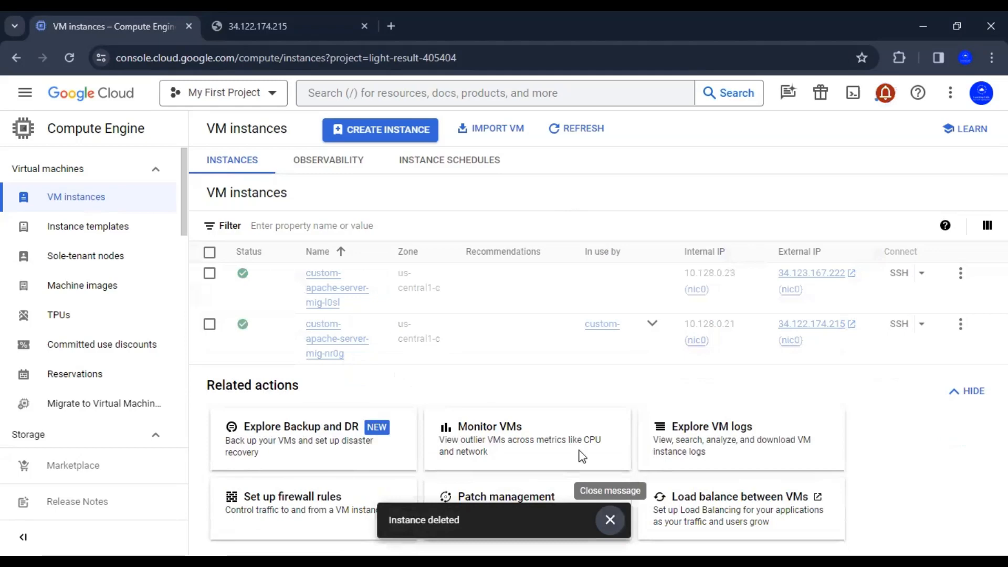
{"action": "left_click", "coordinate": [577, 128]}
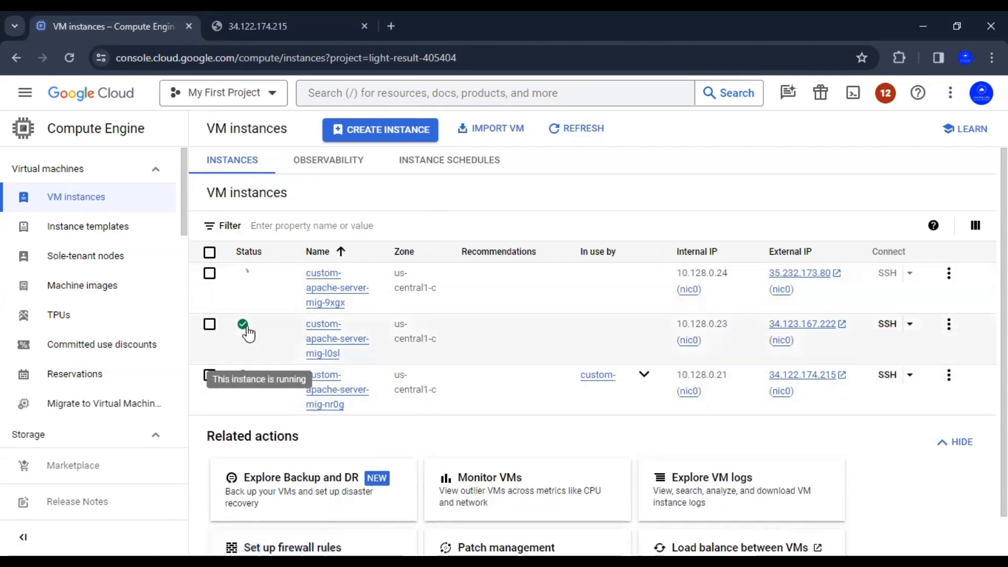
{"action": "left_click", "coordinate": [555, 129]}
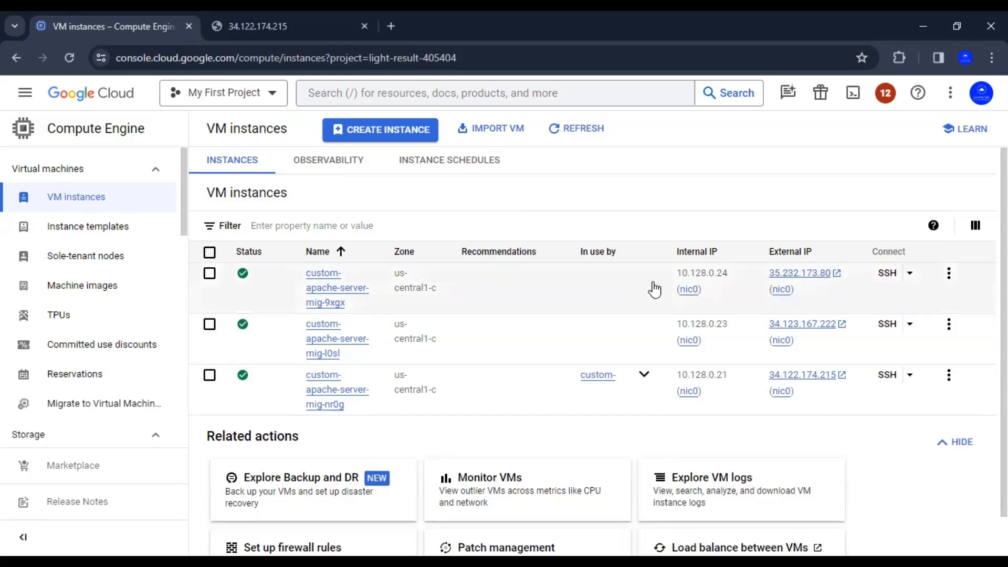
{"action": "left_click", "coordinate": [804, 289]}
{"action": "left_click", "coordinate": [392, 26]}
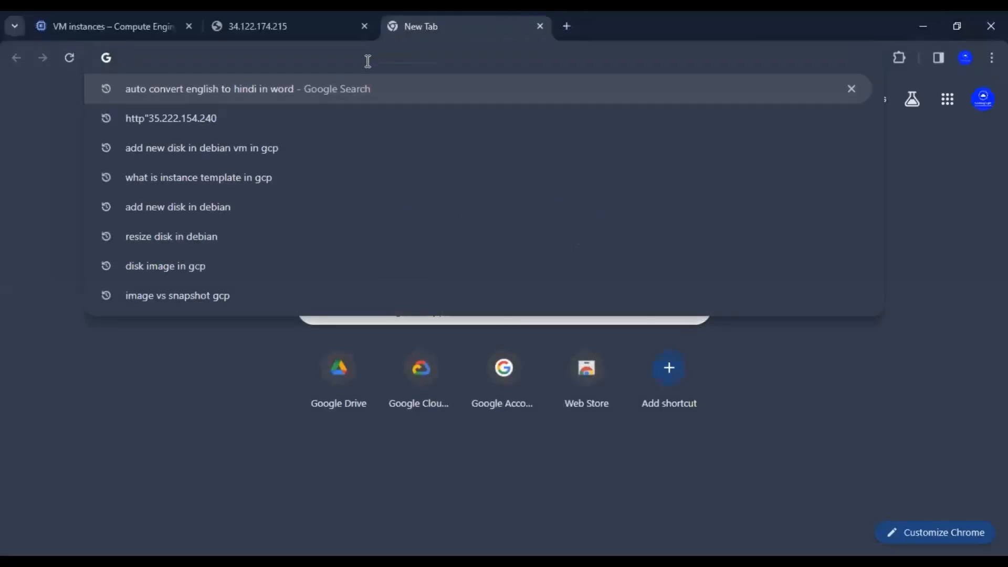
{"action": "type", "text": "http"}
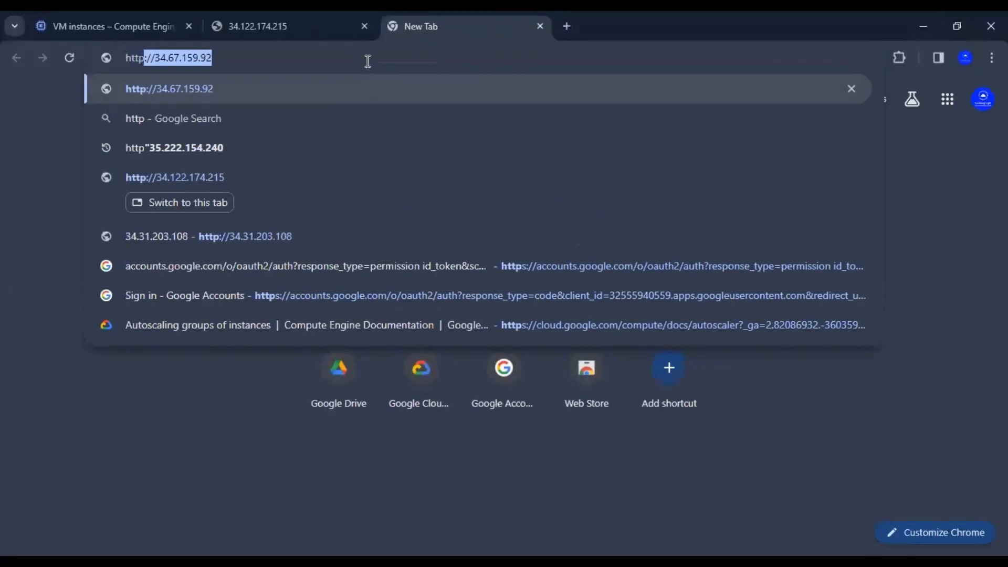
{"action": "type", "text": "://"}
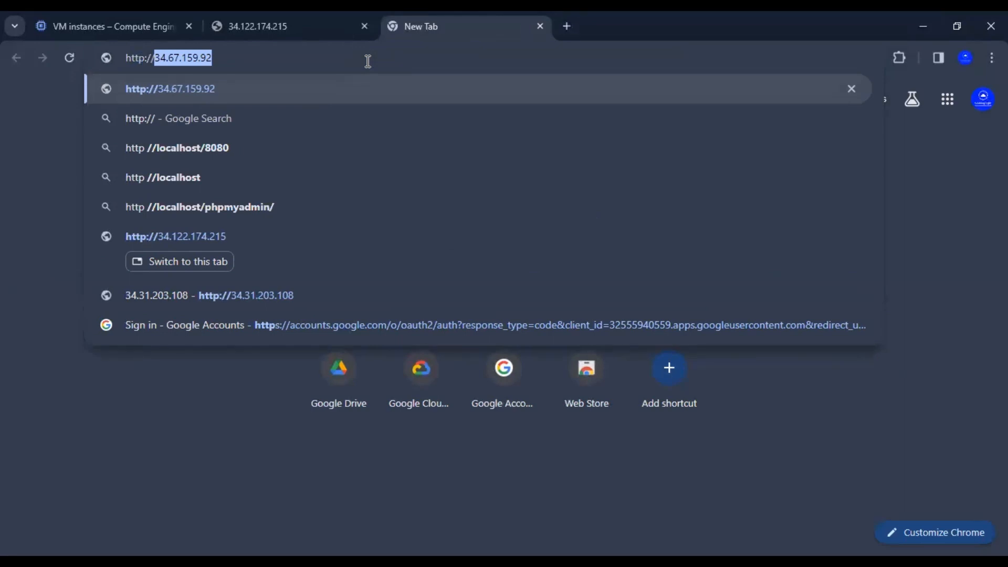
{"action": "left_click", "coordinate": [144, 31]}
{"action": "left_click", "coordinate": [804, 290]}
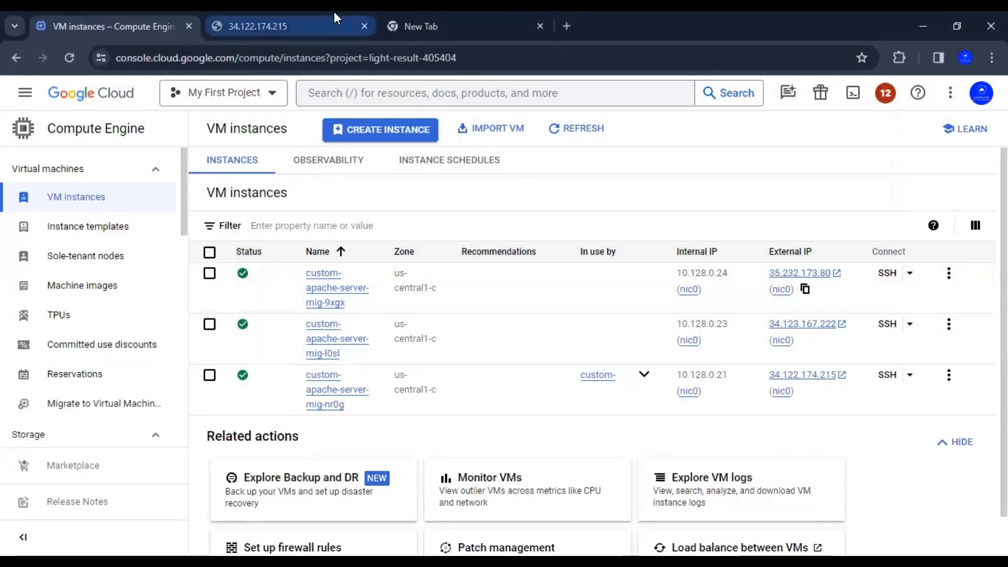
{"action": "left_click", "coordinate": [414, 27]}
{"action": "key", "text": "ctrl+v"}
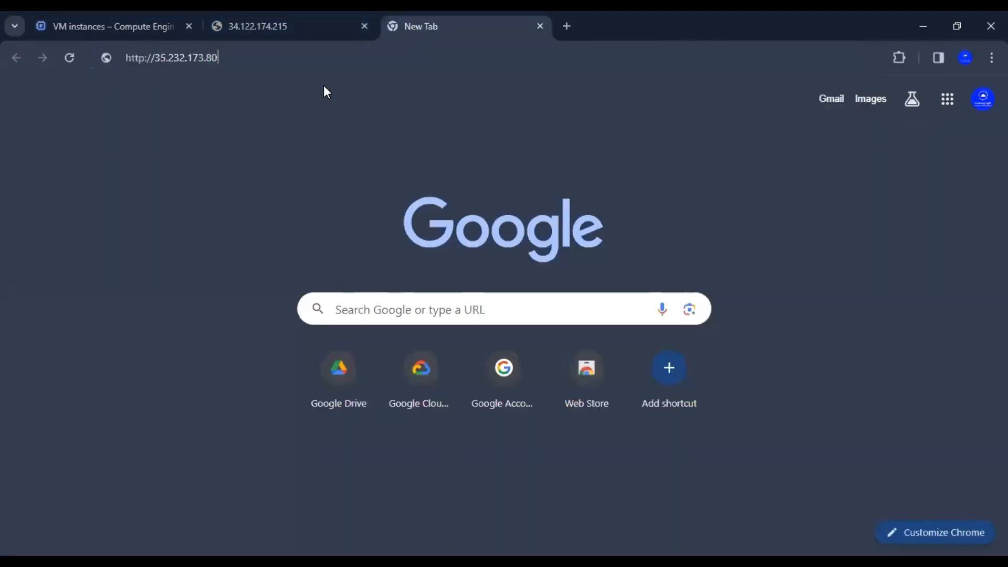
{"action": "key", "text": "Return"}
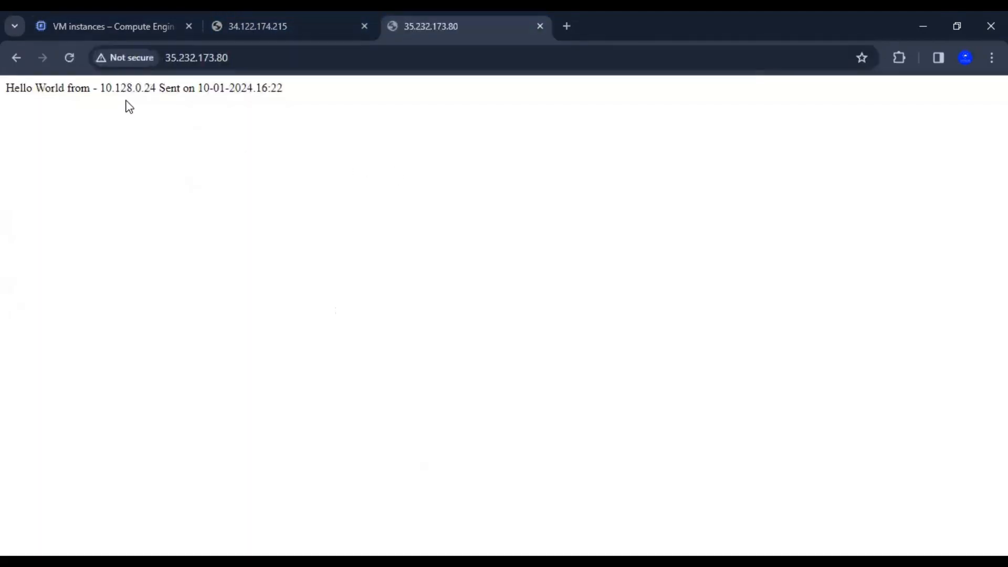
{"action": "left_click_drag", "start_coordinate": [310, 98], "coordinate": [1, 102]}
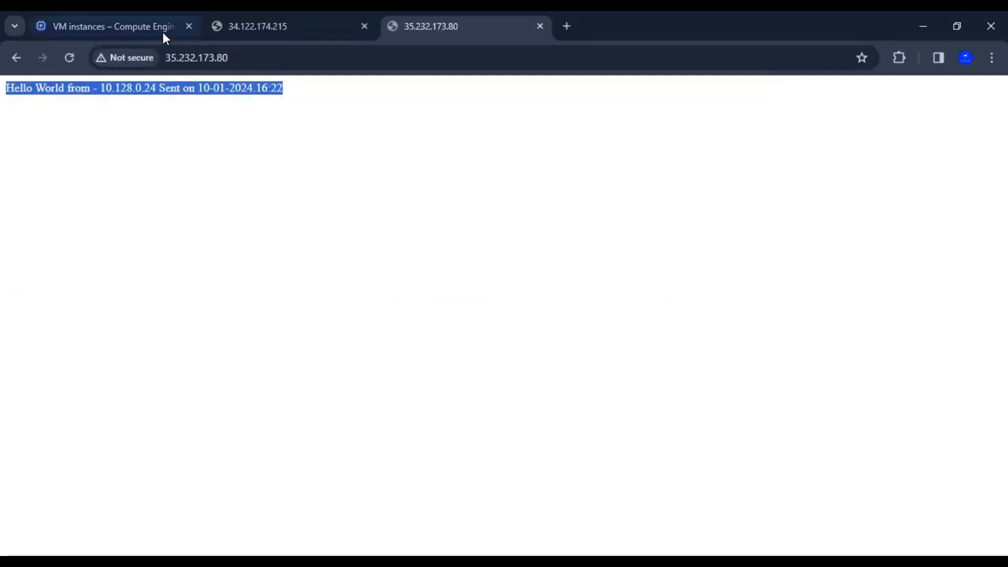
Step: Go back to the VM instances list, refresh it and check the status of custom-apache-server-mig-9xgx and custom-apache-server-mig-l0sl
{"action": "left_click", "coordinate": [148, 17]}
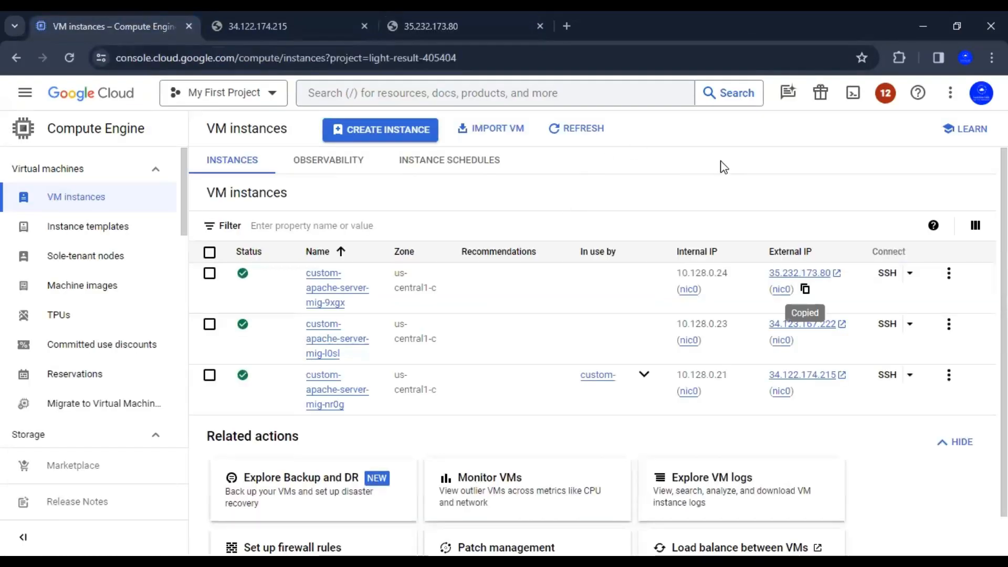
{"action": "left_click", "coordinate": [565, 129]}
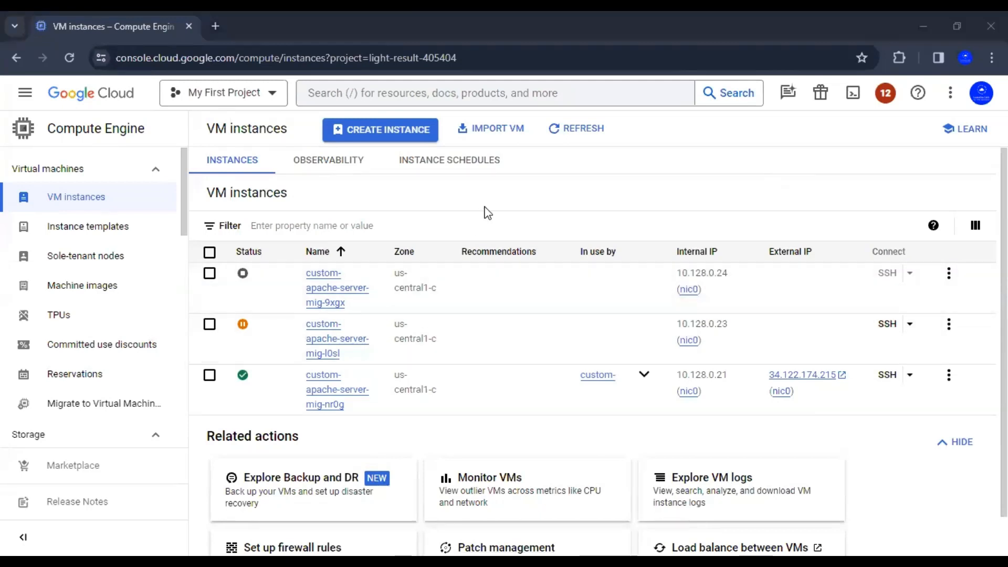
{"action": "mouse_move", "coordinate": [247, 282]}
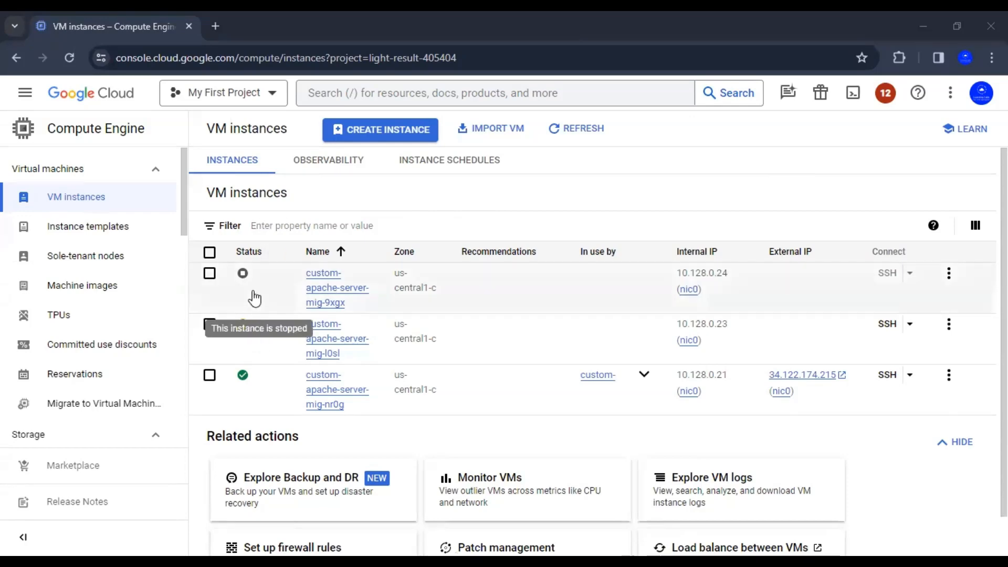
{"action": "mouse_move", "coordinate": [243, 346]}
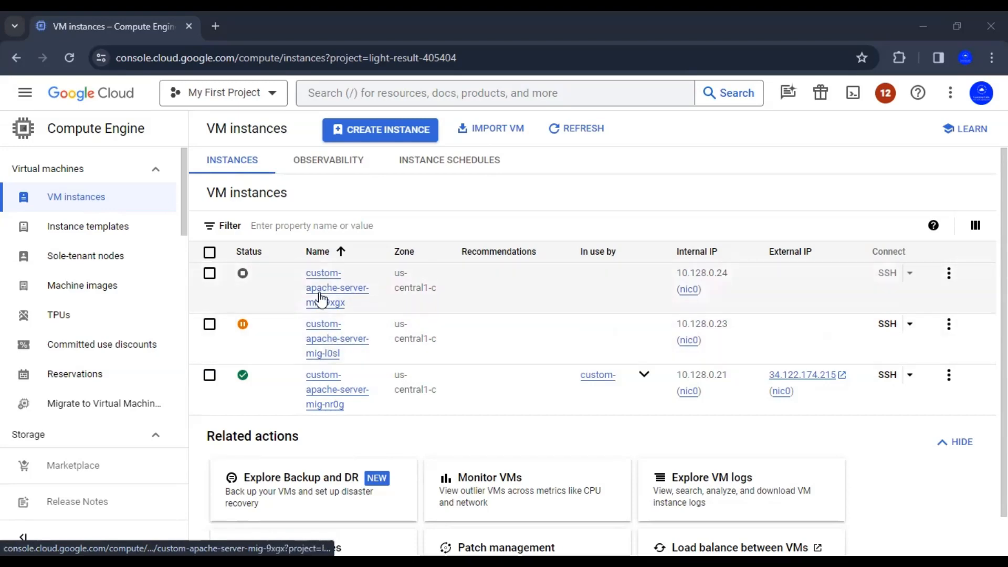
{"action": "mouse_move", "coordinate": [244, 326]}
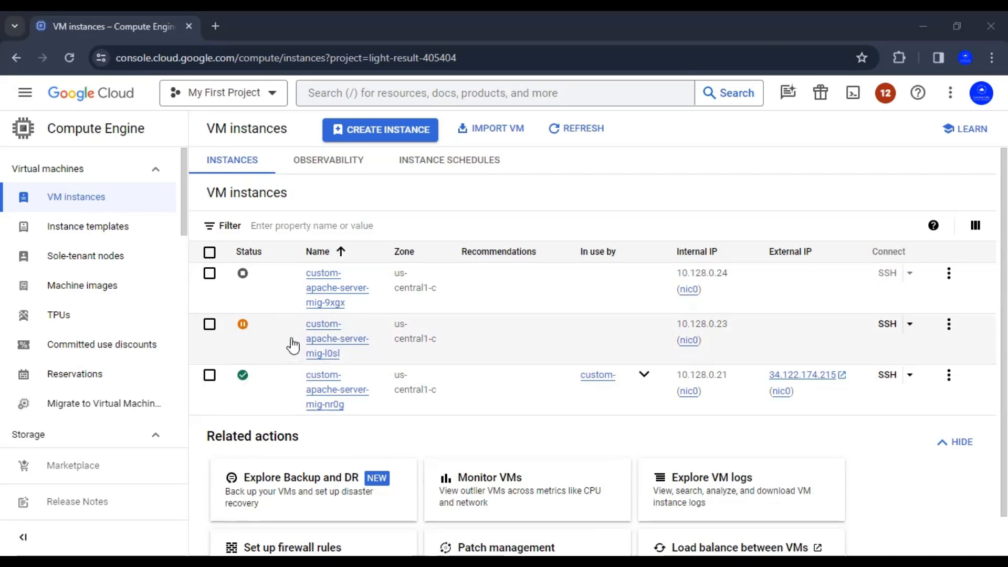
{"action": "mouse_move", "coordinate": [254, 290]}
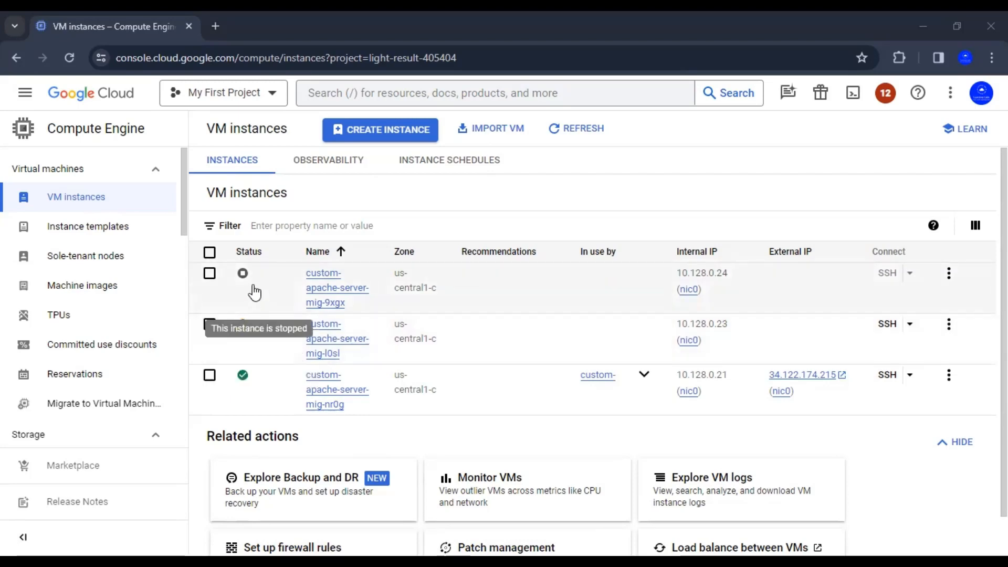